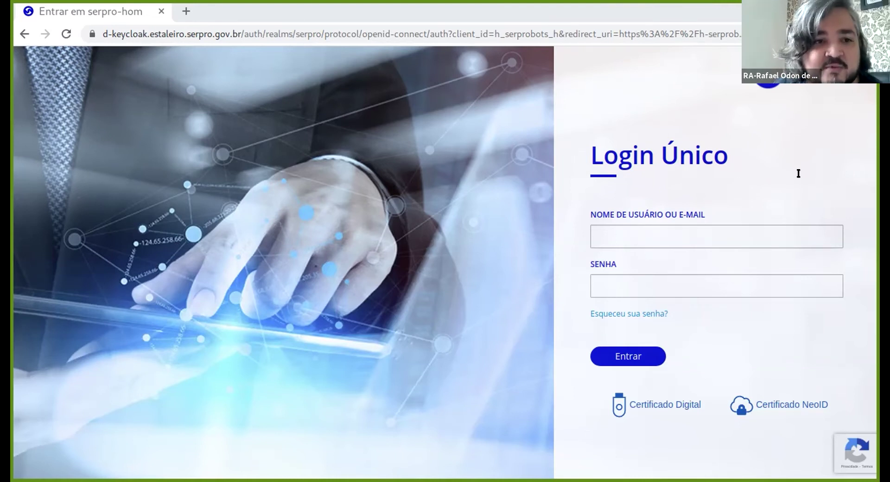
# Sign in on Login Único with the digital certificate to load the Meus Chatbots list
pyautogui.click(669, 397)
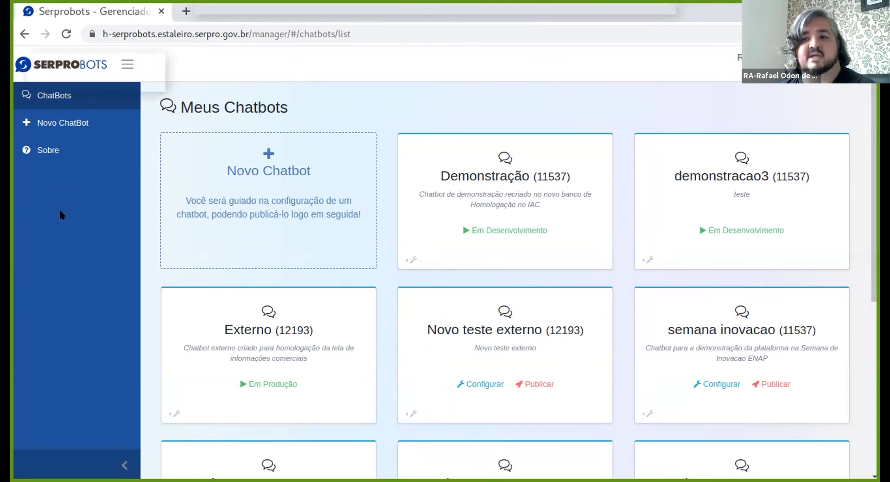
pyautogui.click(49, 123)
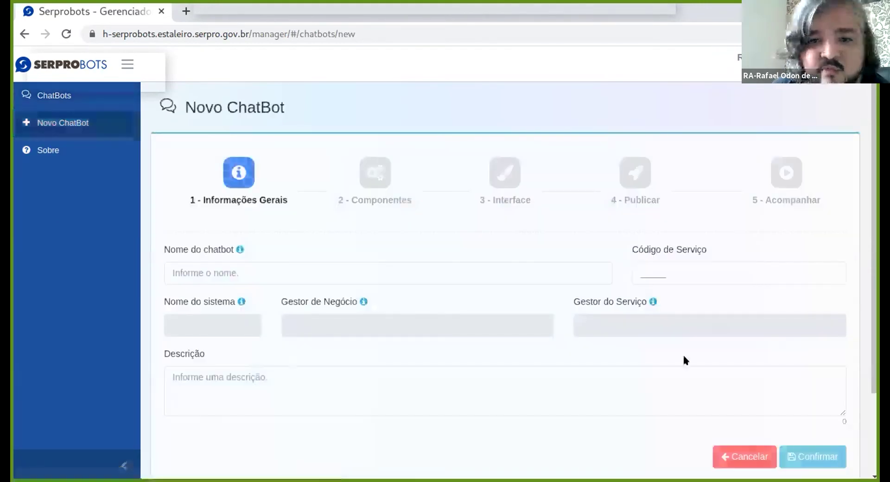
pyautogui.scroll(-2, 244, 257)
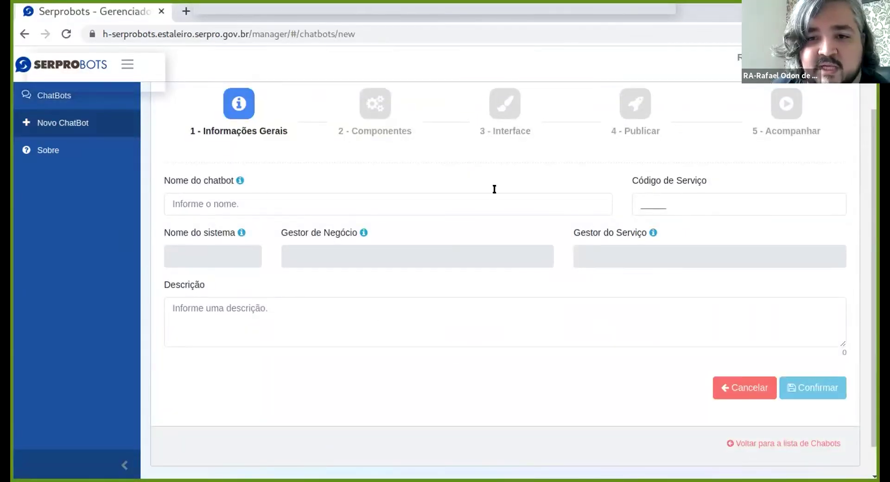
pyautogui.scroll(1, 497, 213)
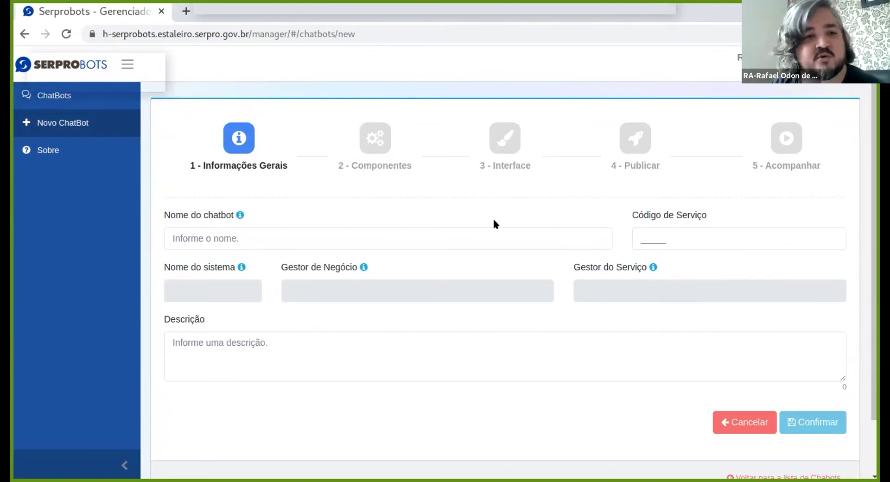
pyautogui.scroll(1, 331, 215)
pyautogui.click(44, 90)
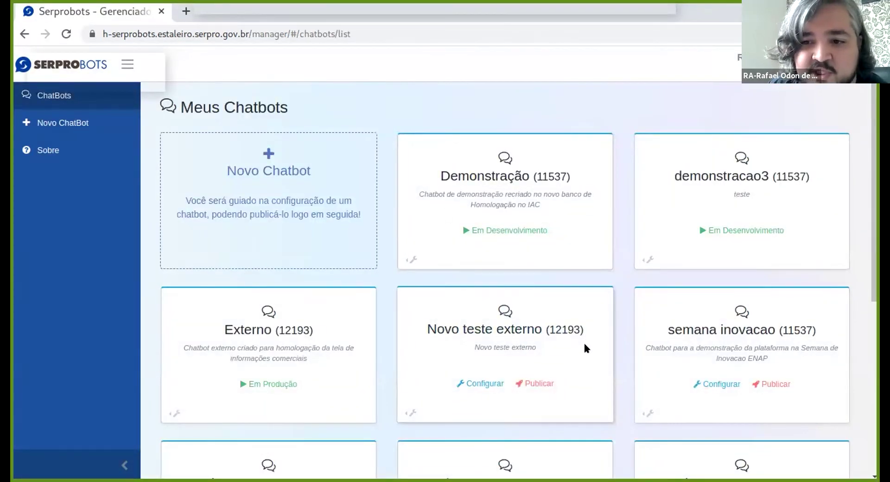
pyautogui.scroll(-1, 649, 302)
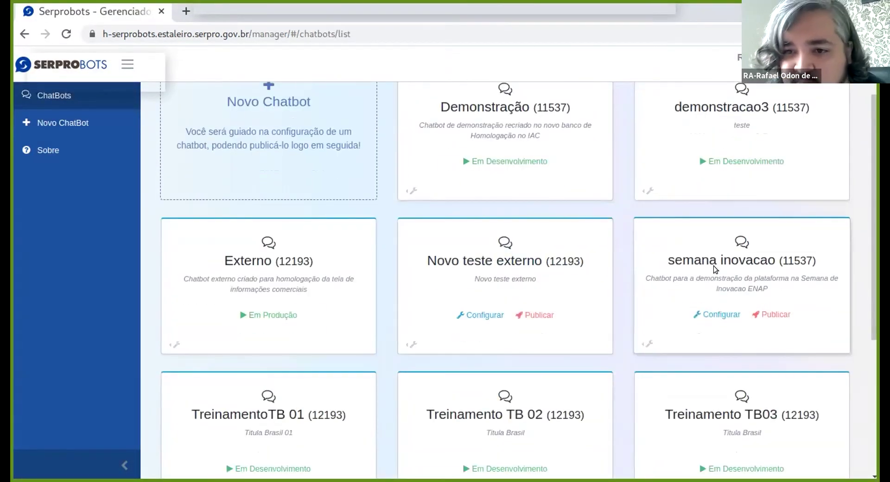
# Open the semana inovacao chatbot at its 2 - Componentes step, which shows no flow exists
pyautogui.click(744, 259)
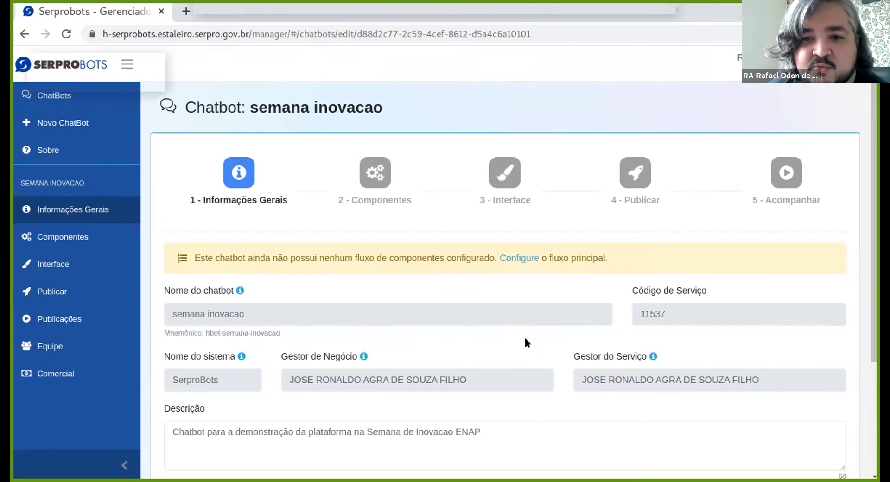
pyautogui.scroll(-1, 509, 339)
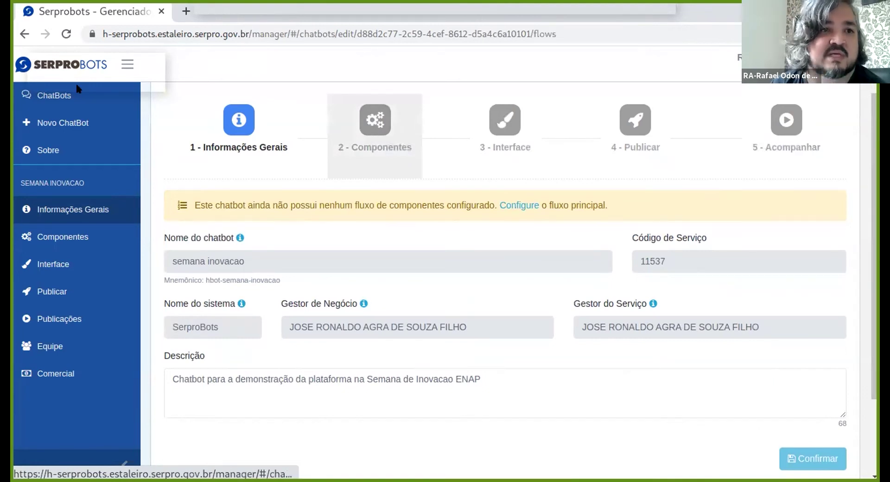
pyautogui.click(372, 133)
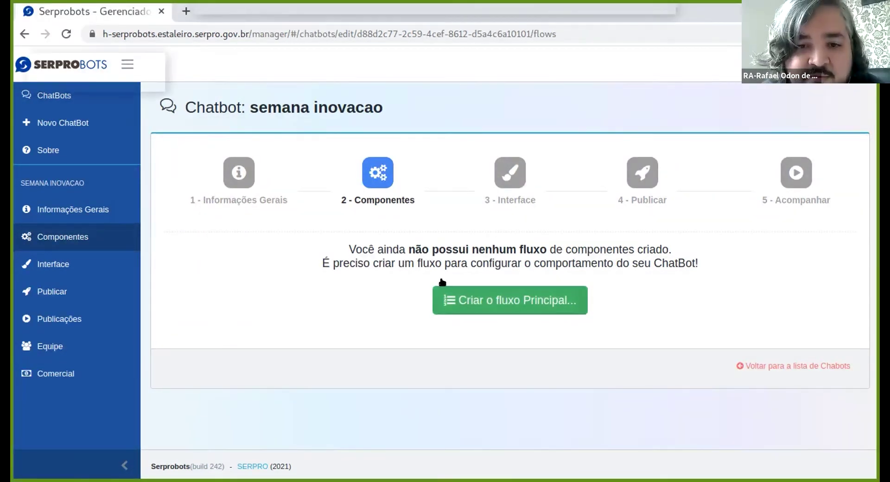
pyautogui.moveTo(298, 240); pyautogui.dragTo(629, 310)
# Create the Principal flow, accepting the suggested components such as Onboarding and Inatividade
pyautogui.click(639, 312)
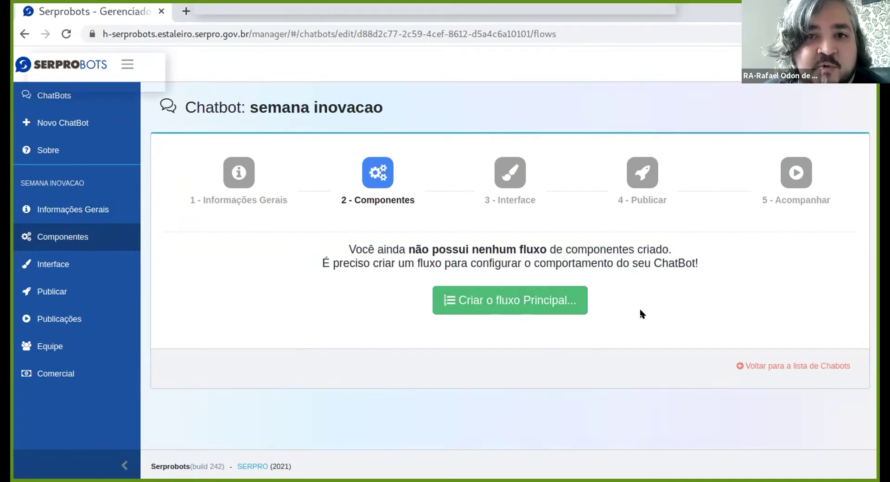
pyautogui.click(495, 300)
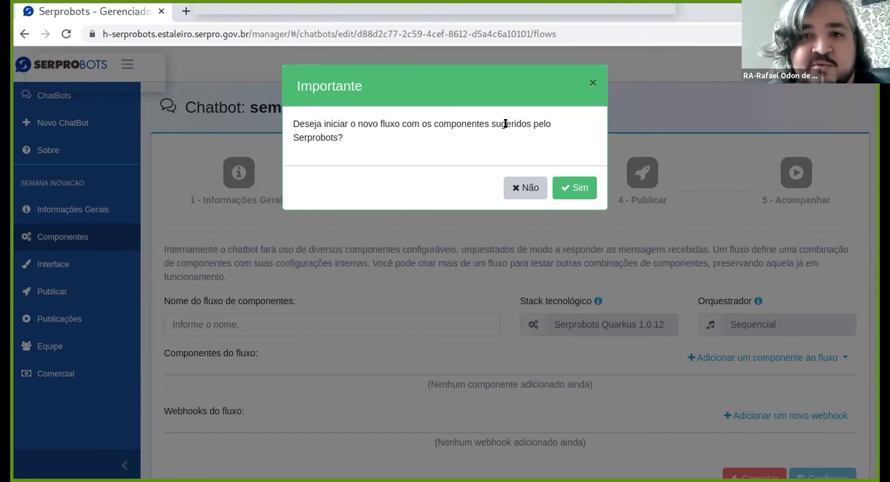
pyautogui.click(575, 183)
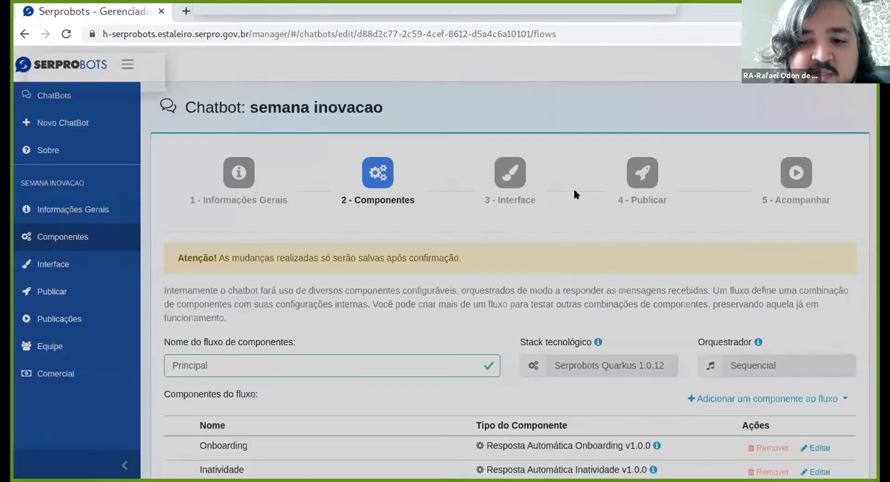
pyautogui.scroll(-4, 564, 207)
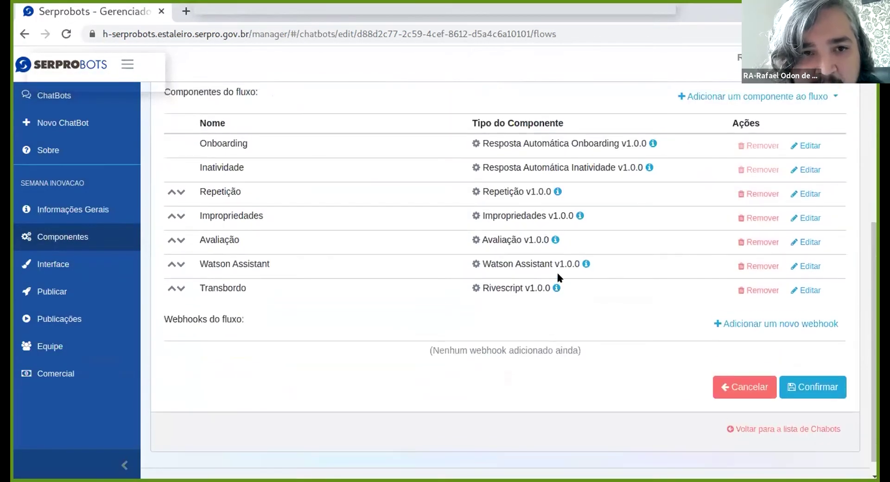
pyautogui.scroll(1, 357, 365)
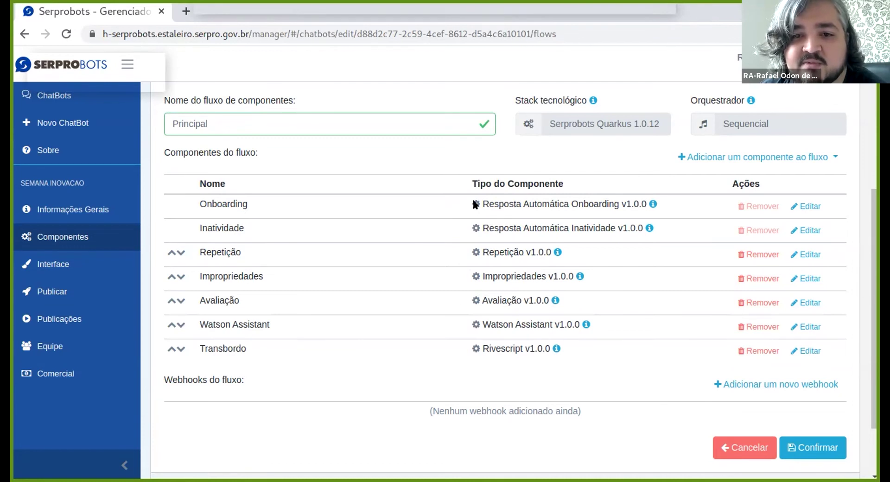
pyautogui.scroll(1, 472, 204)
pyautogui.scroll(-1, 472, 213)
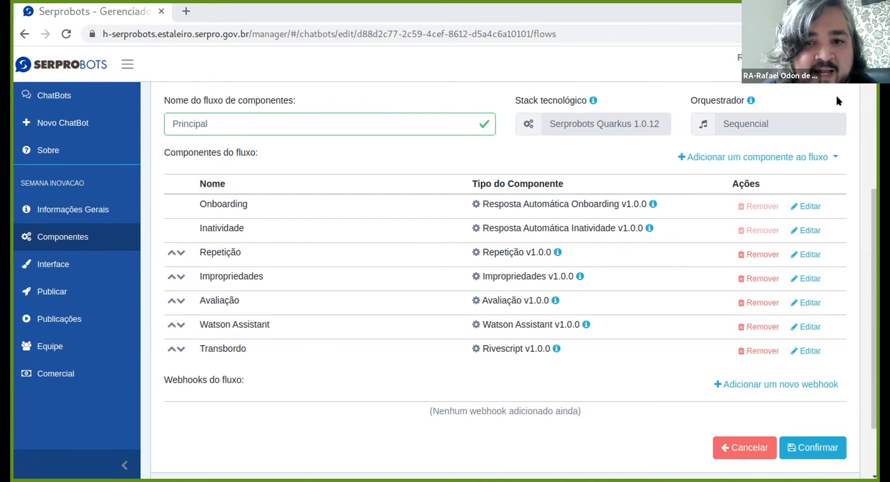
pyautogui.scroll(1, 454, 220)
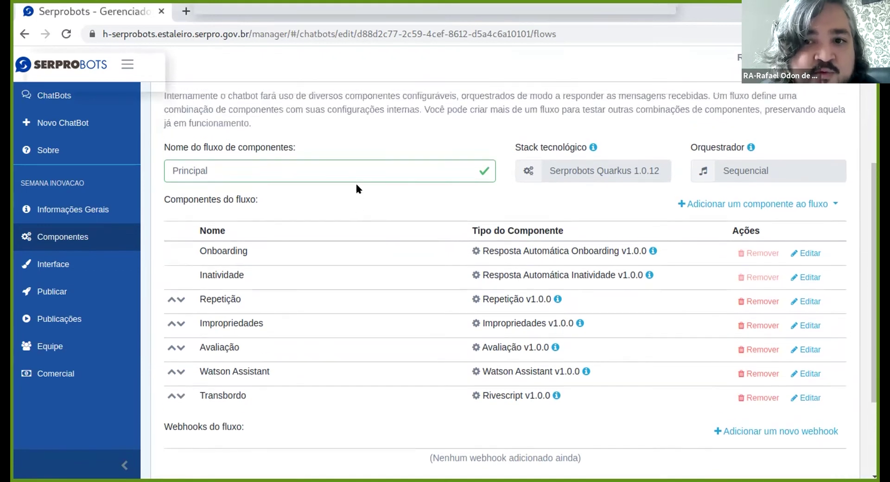
pyautogui.scroll(1, 464, 232)
pyautogui.scroll(-1, 434, 208)
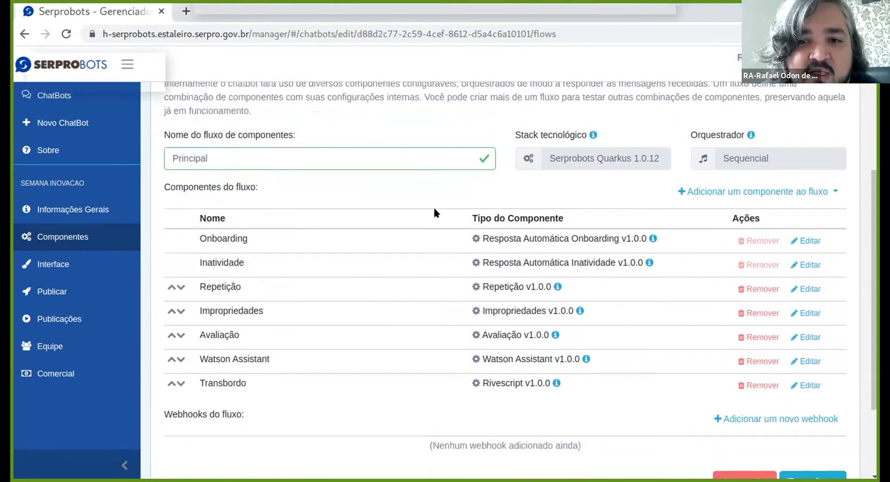
pyautogui.doubleClick(547, 156)
pyautogui.click(654, 152)
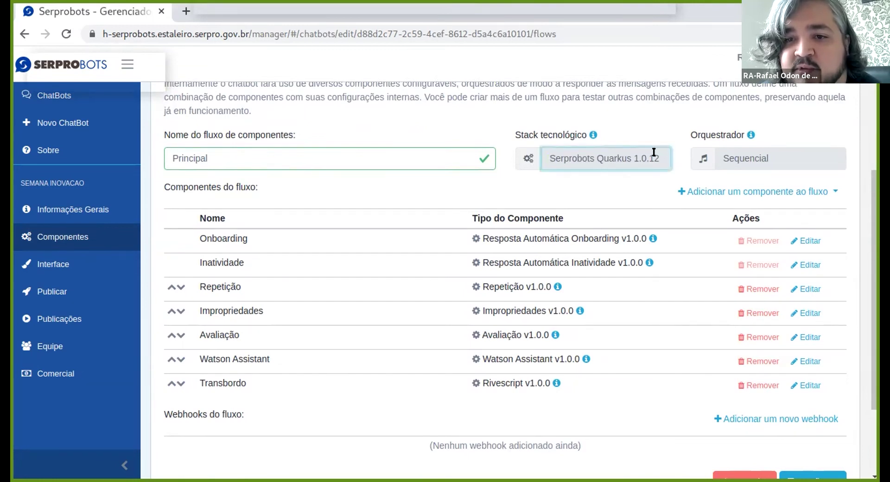
pyautogui.tripleClick(654, 152)
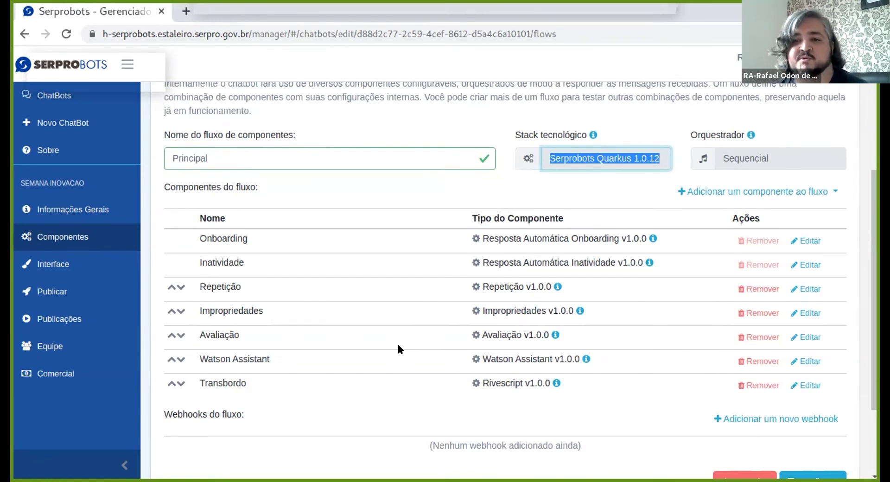
pyautogui.click(462, 184)
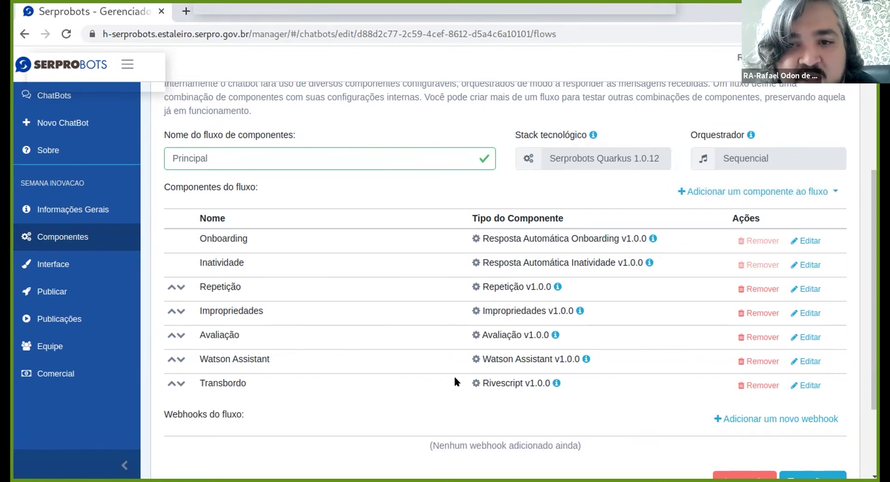
pyautogui.click(802, 240)
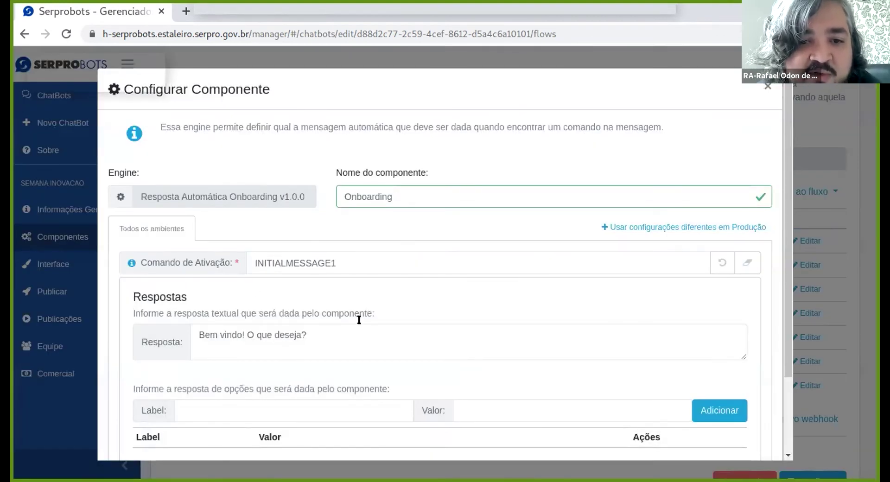
pyautogui.scroll(-3, 314, 327)
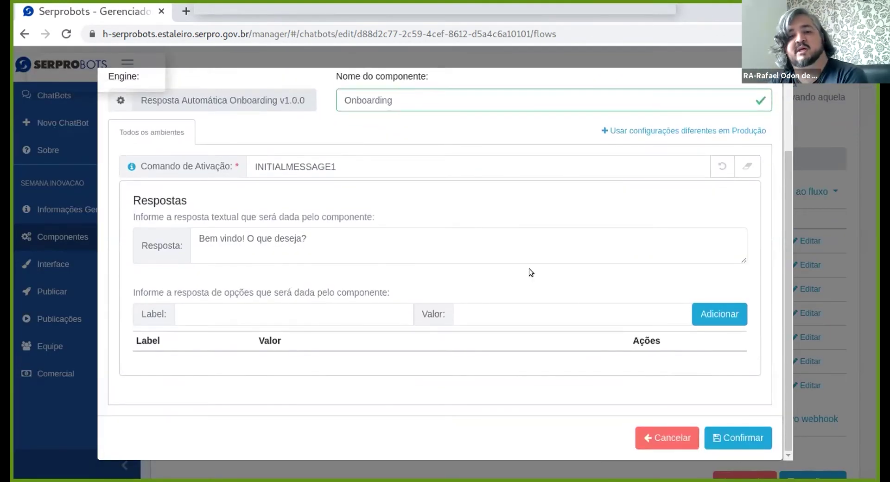
pyautogui.scroll(2, 529, 268)
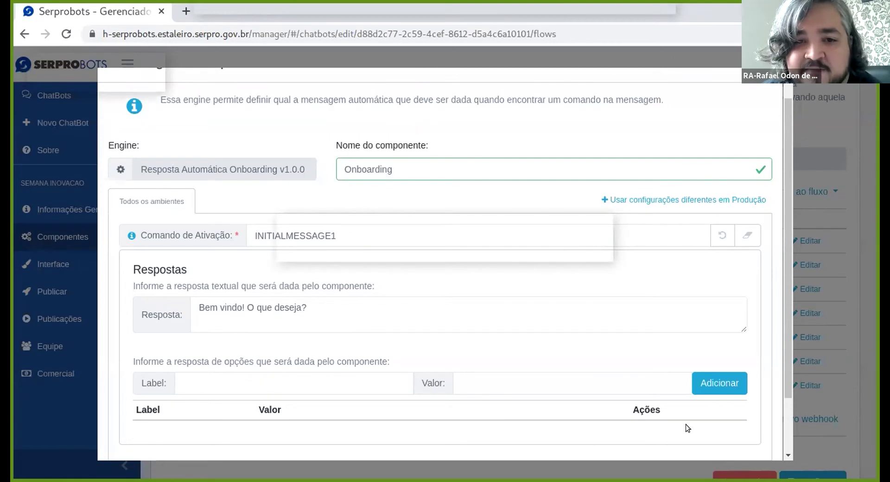
pyautogui.scroll(-2, 653, 407)
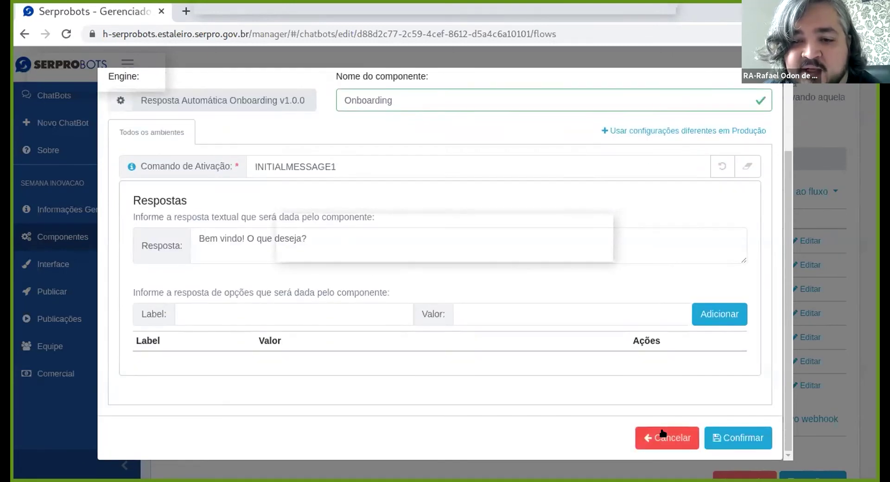
pyautogui.click(663, 437)
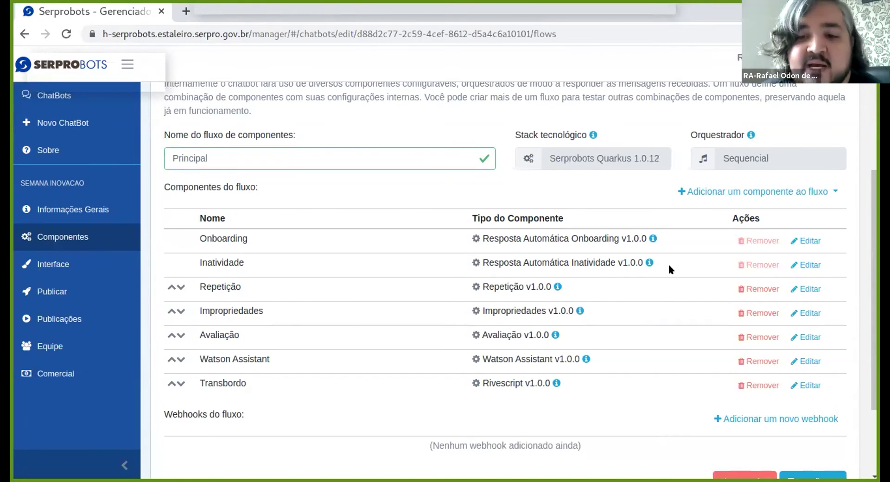
pyautogui.click(792, 266)
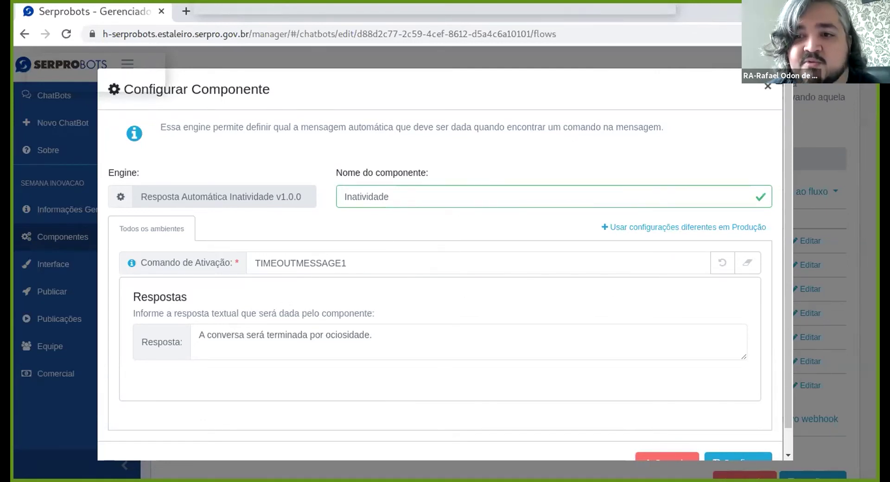
pyautogui.tripleClick(218, 333)
pyautogui.scroll(-1, 589, 364)
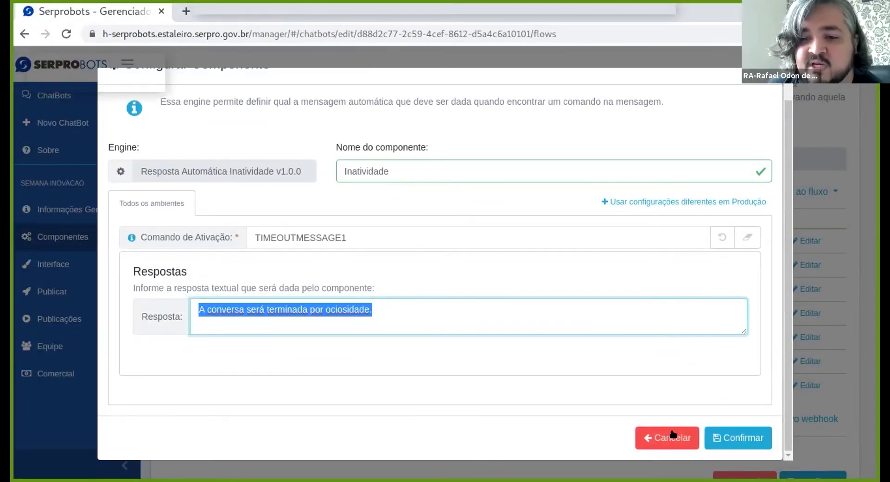
pyautogui.click(673, 434)
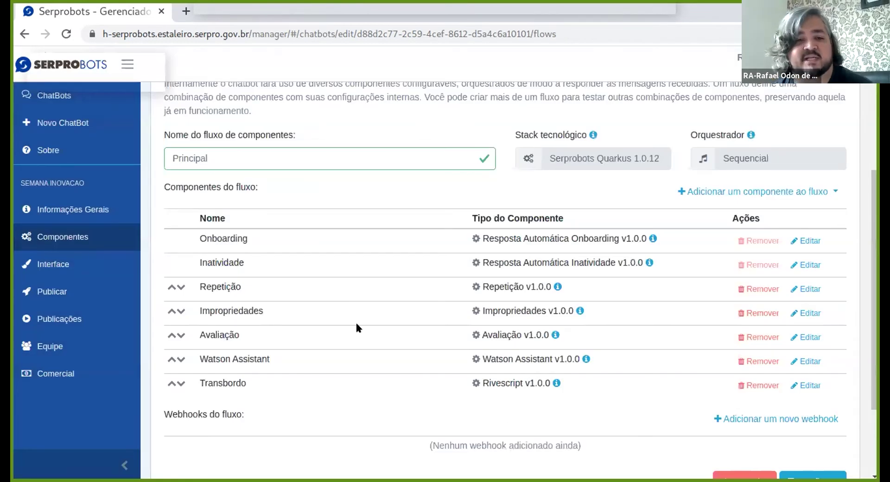
pyautogui.scroll(-1, 411, 284)
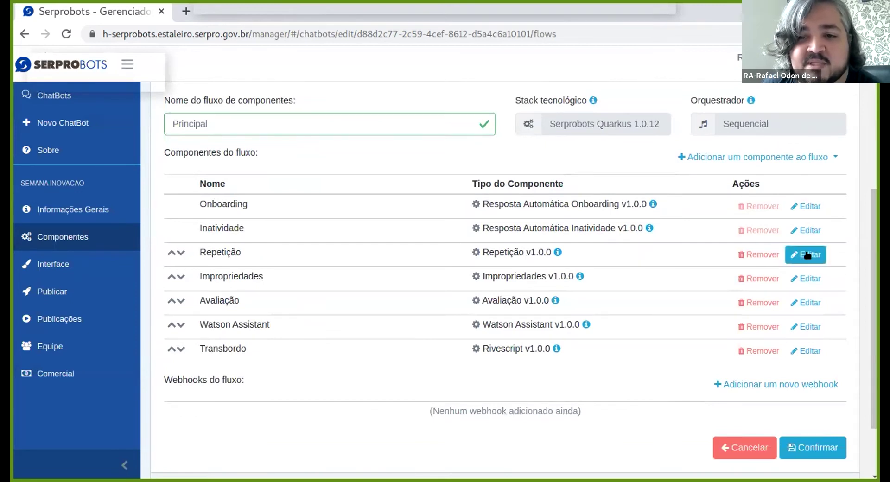
pyautogui.click(807, 255)
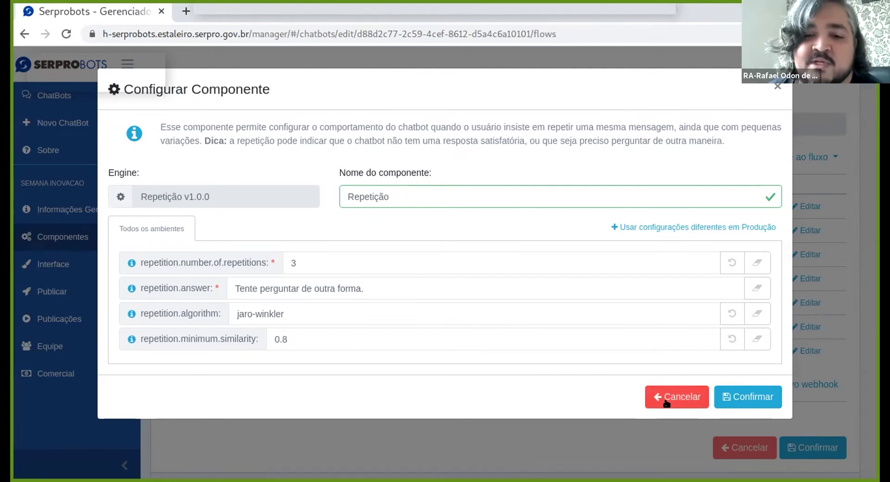
pyautogui.click(687, 395)
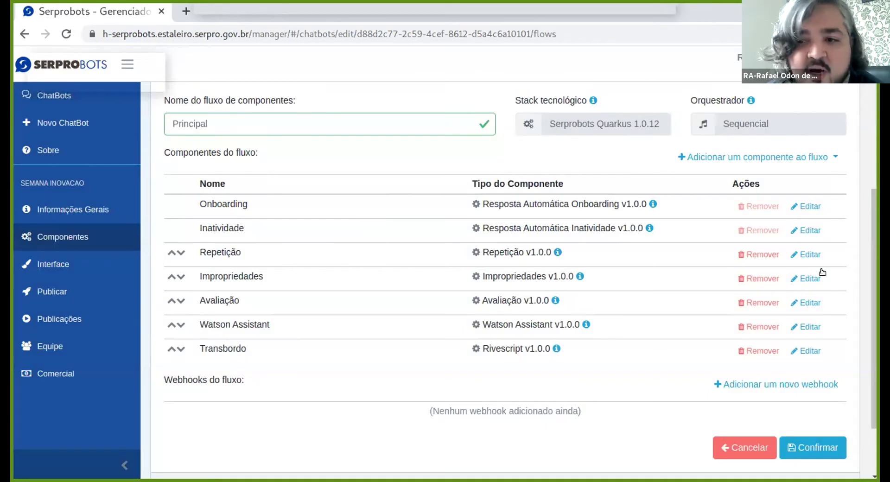
pyautogui.click(811, 277)
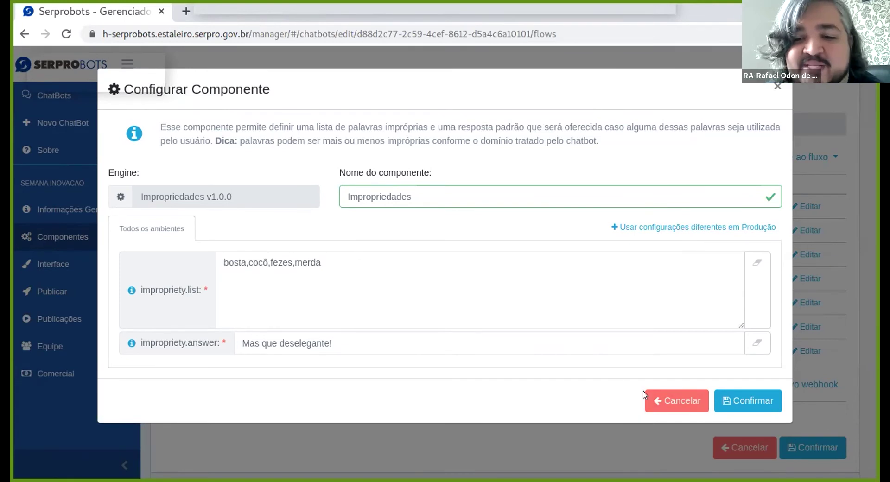
pyautogui.click(675, 402)
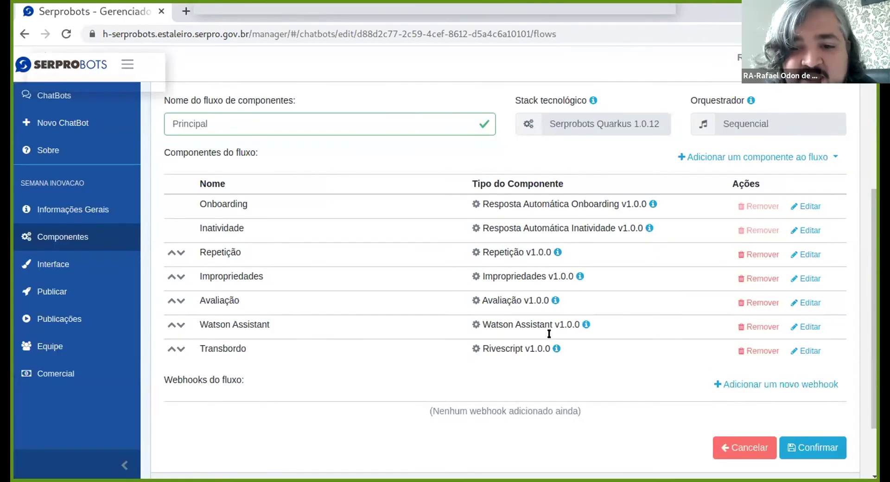
pyautogui.click(811, 302)
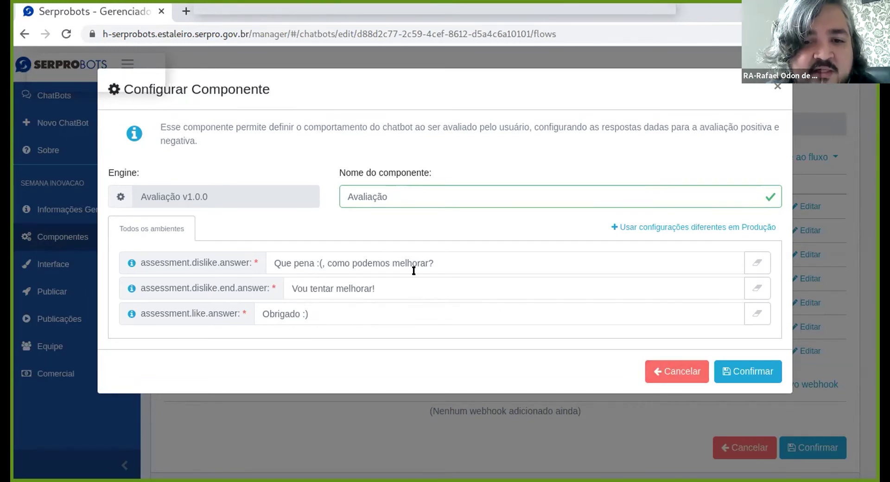
pyautogui.click(677, 372)
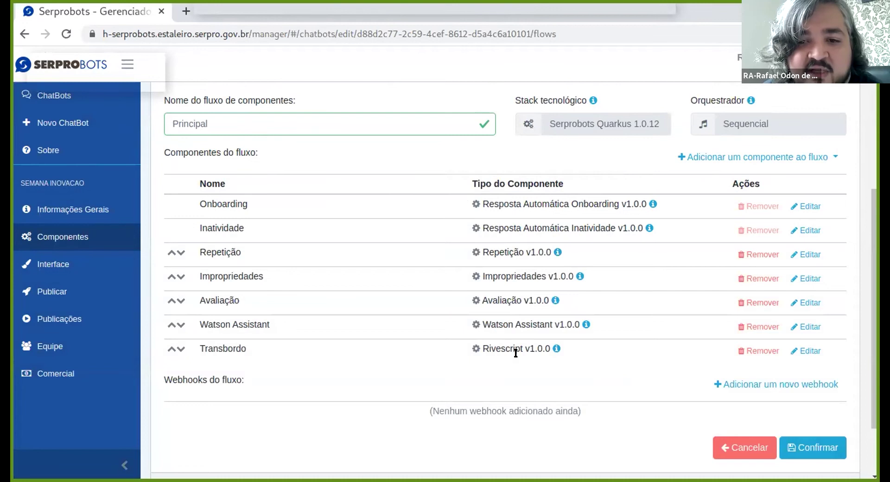
pyautogui.click(755, 158)
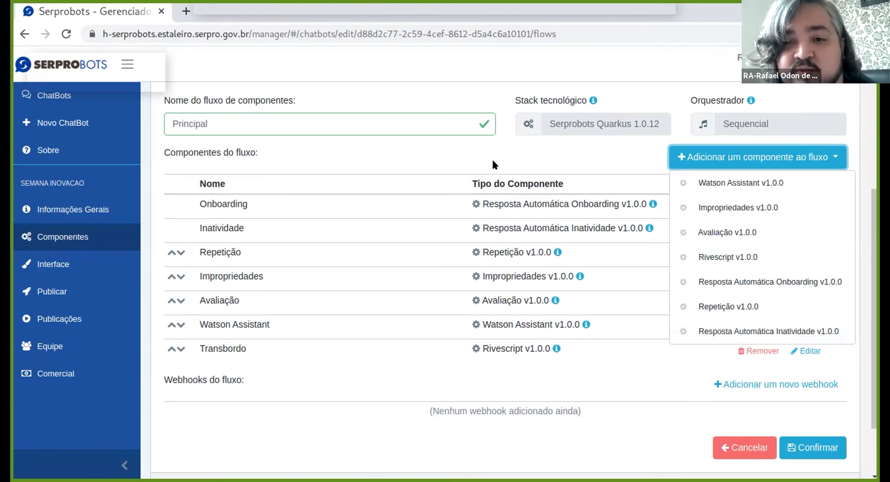
pyautogui.click(611, 154)
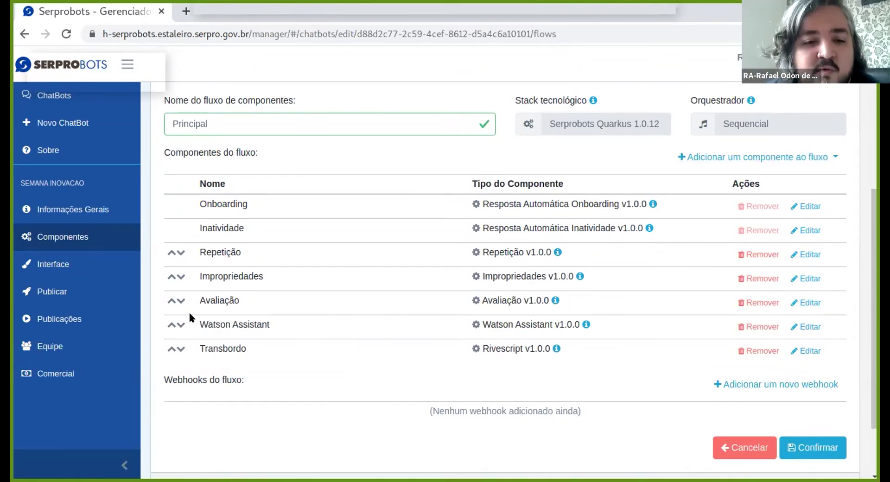
pyautogui.click(801, 323)
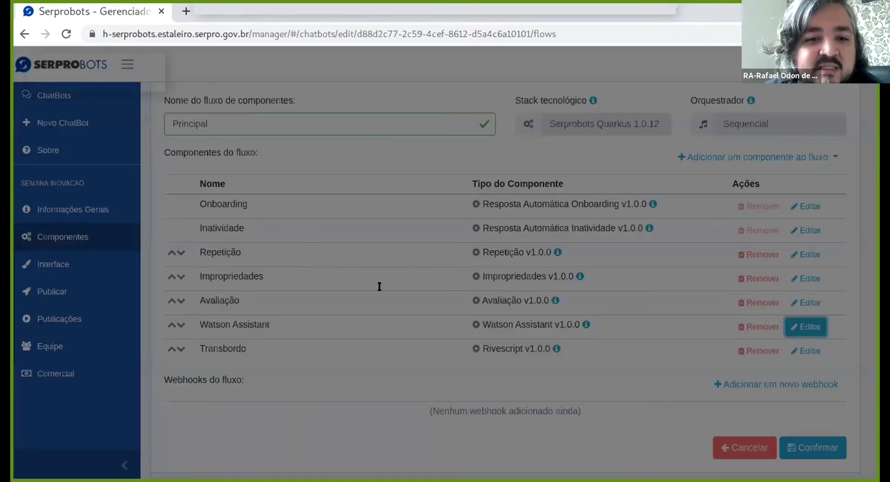
pyautogui.scroll(-1, 468, 379)
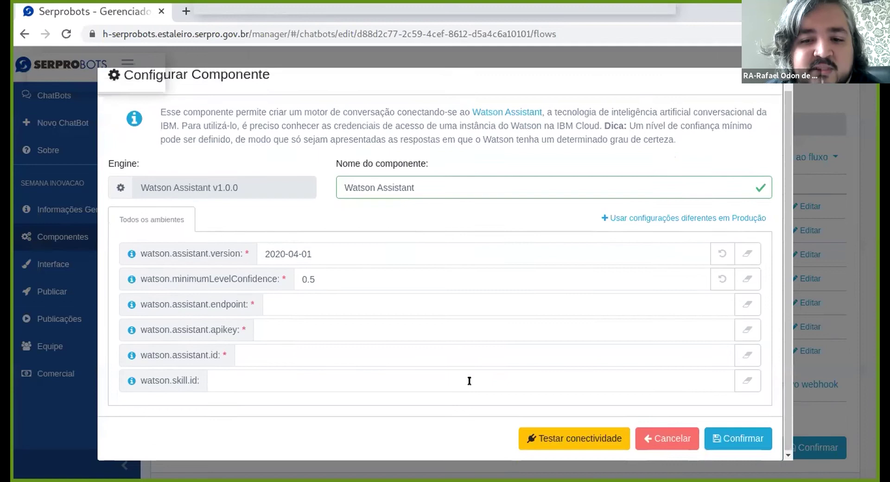
pyautogui.click(687, 436)
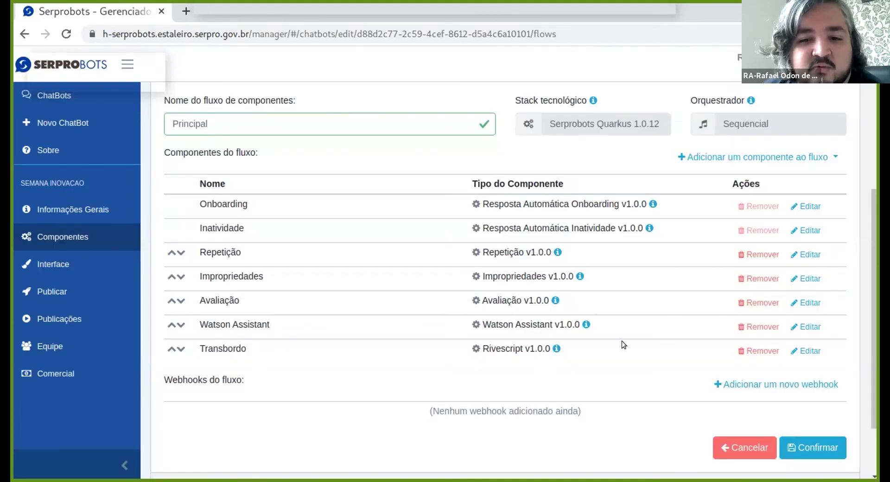
pyautogui.click(809, 351)
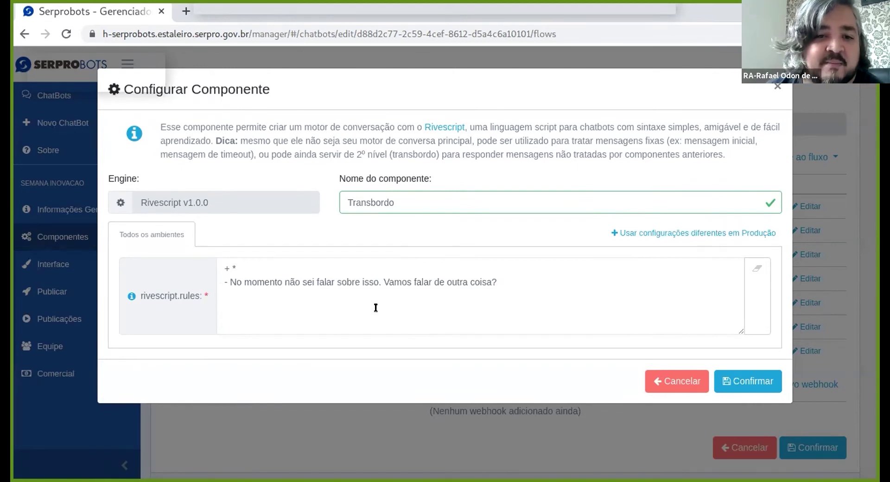
pyautogui.click(682, 387)
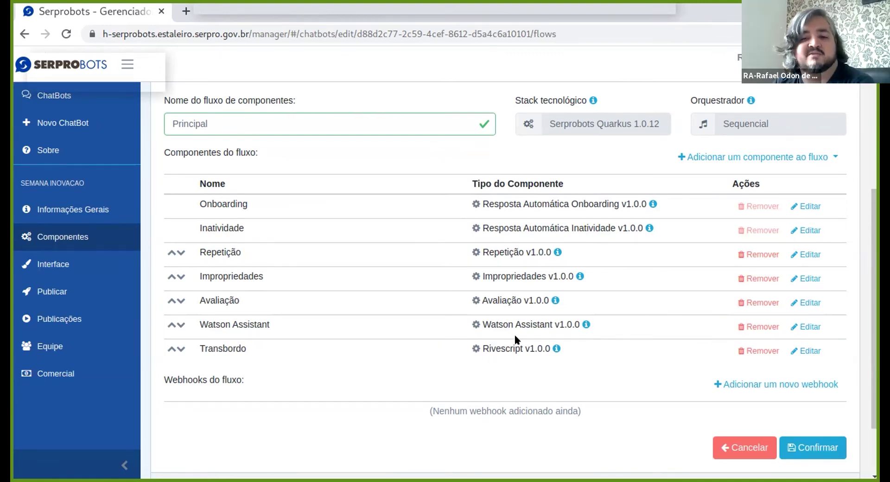
pyautogui.doubleClick(217, 345)
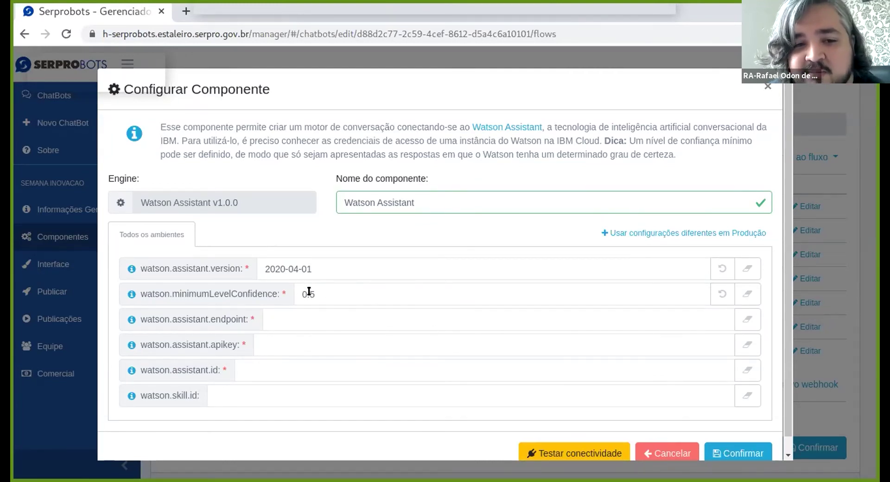
pyautogui.scroll(-1, 487, 375)
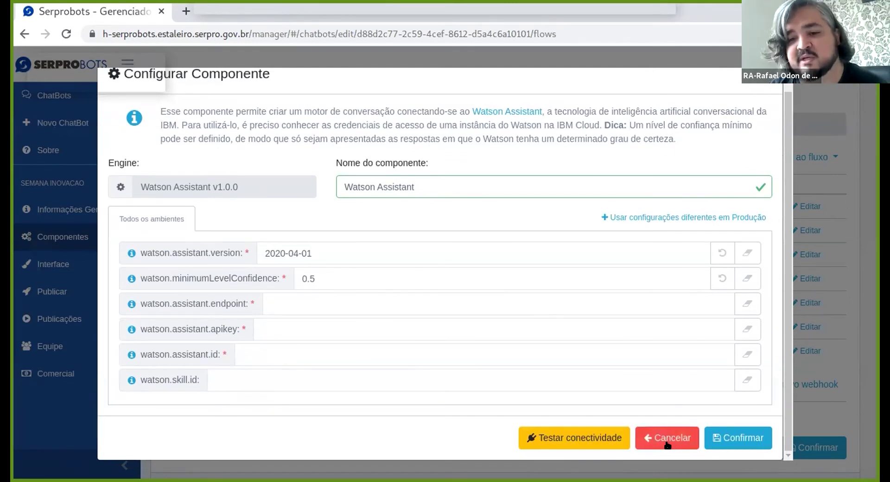
pyautogui.click(668, 443)
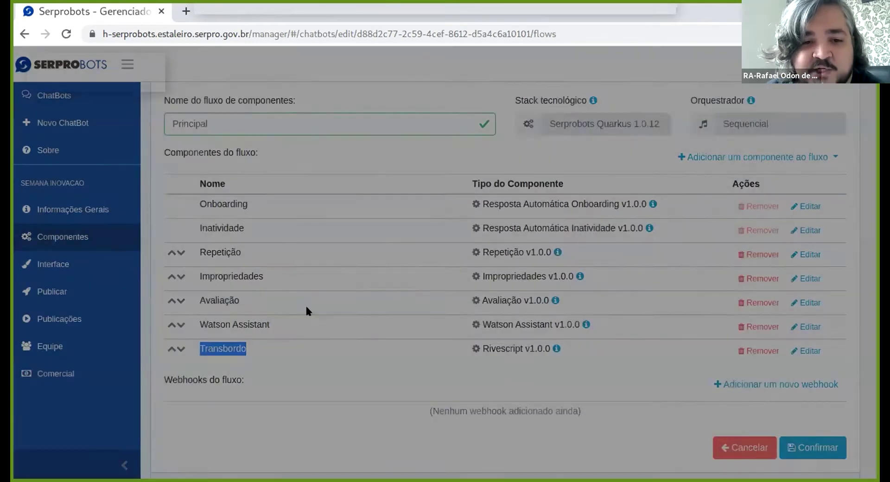
pyautogui.click(809, 345)
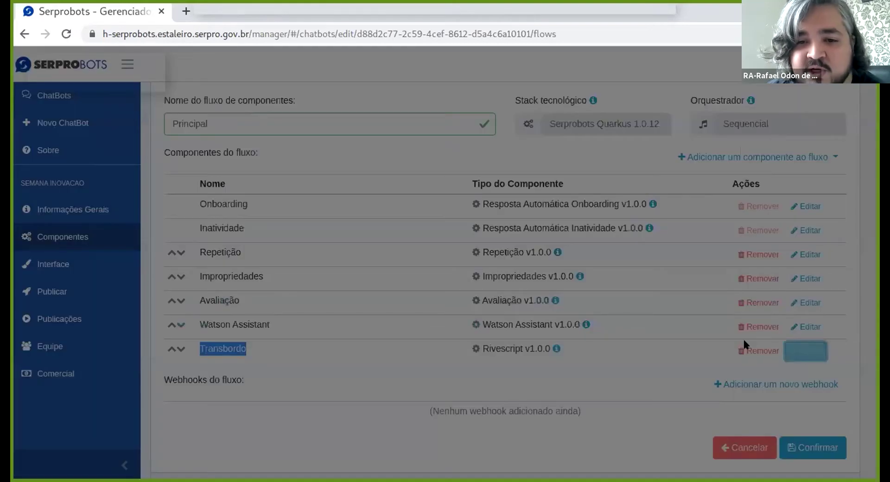
pyautogui.doubleClick(234, 268)
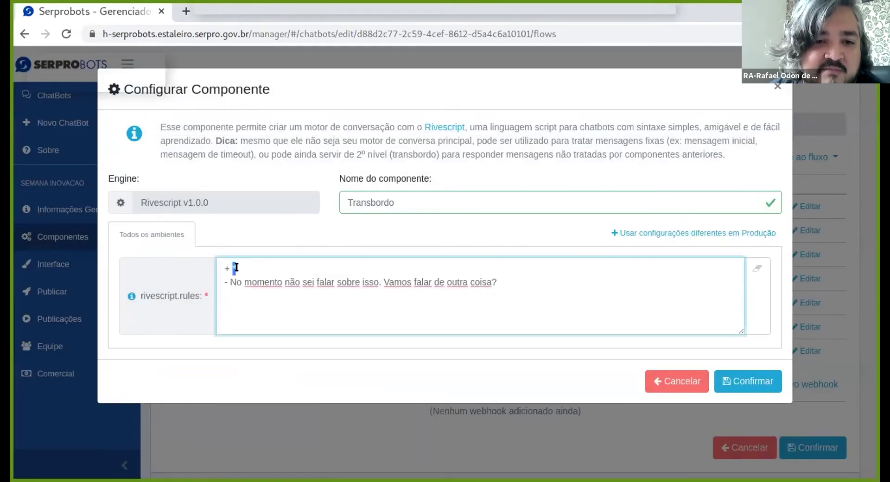
pyautogui.moveTo(227, 281); pyautogui.dragTo(497, 282)
pyautogui.click(497, 281)
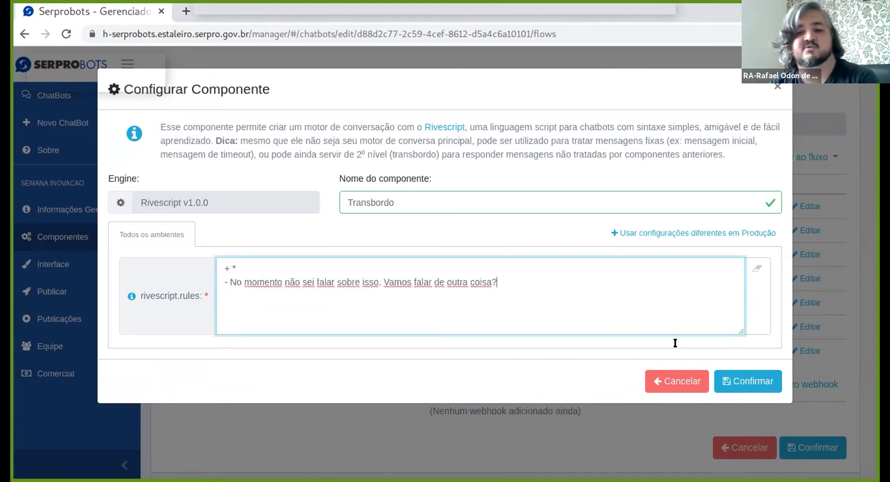
pyautogui.click(687, 379)
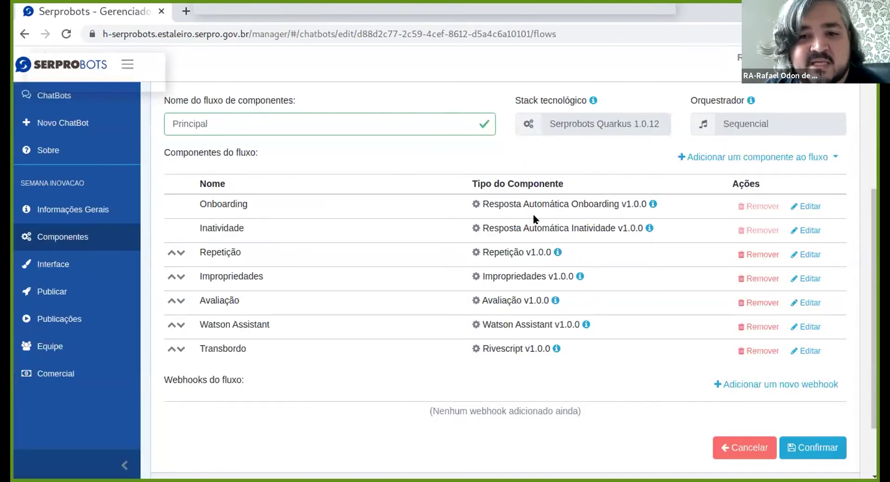
pyautogui.scroll(2, 447, 167)
pyautogui.scroll(-3, 200, 298)
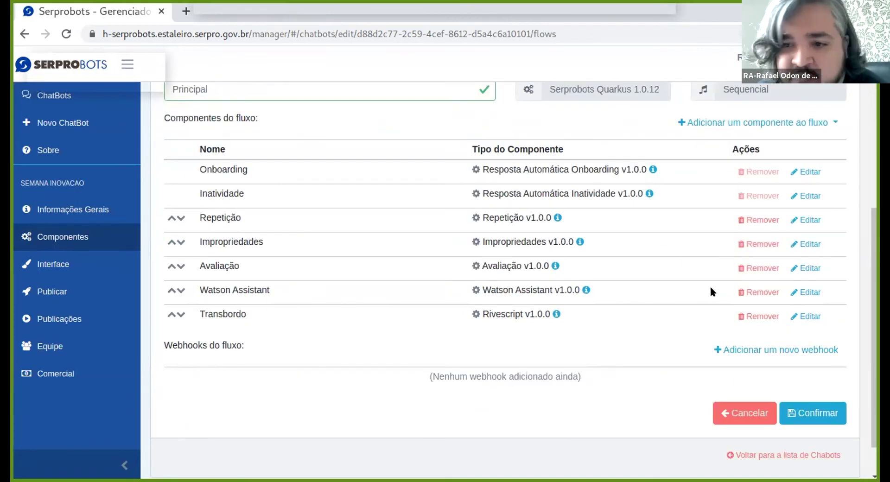
# Remove Watson Assistant, then rename Transbordo to 'Garota de Ipanema' with new Rivescript rules
pyautogui.click(751, 291)
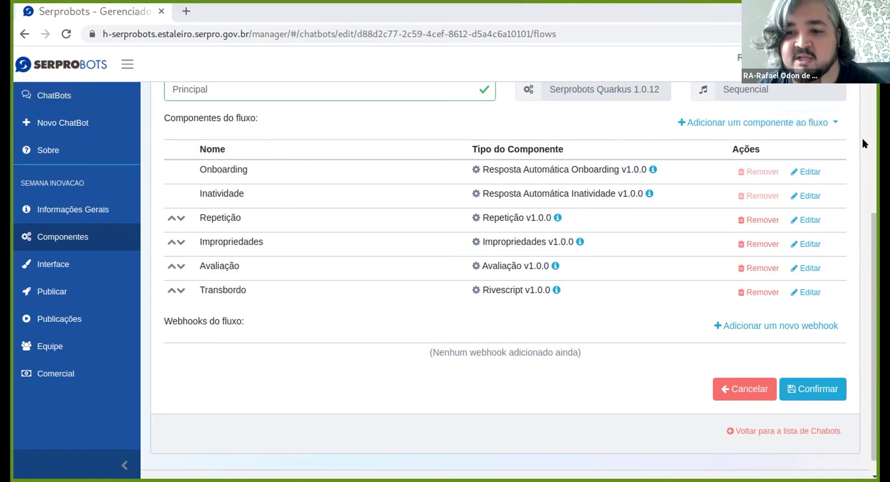
pyautogui.click(809, 291)
pyautogui.click(414, 277)
pyautogui.hotkey('ctrl', 'a')
pyautogui.hotkey('ctrl', 'v')
pyautogui.scroll(10, 414, 278)
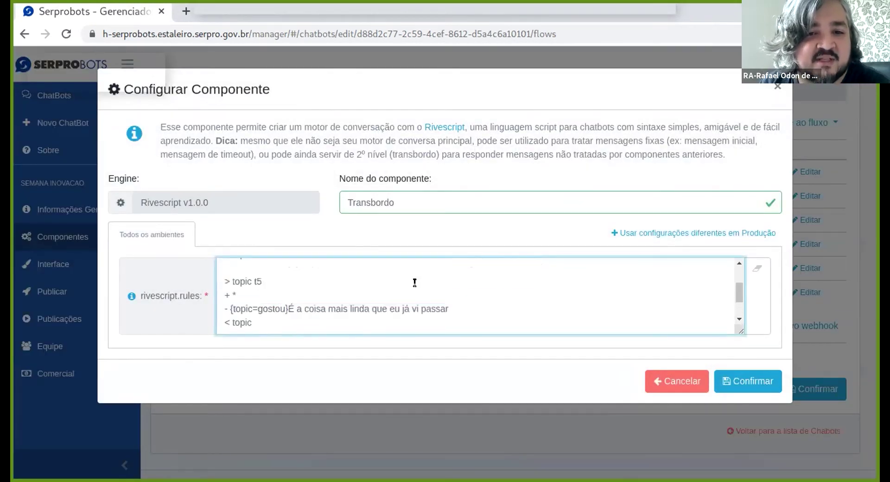
pyautogui.scroll(-5, 415, 282)
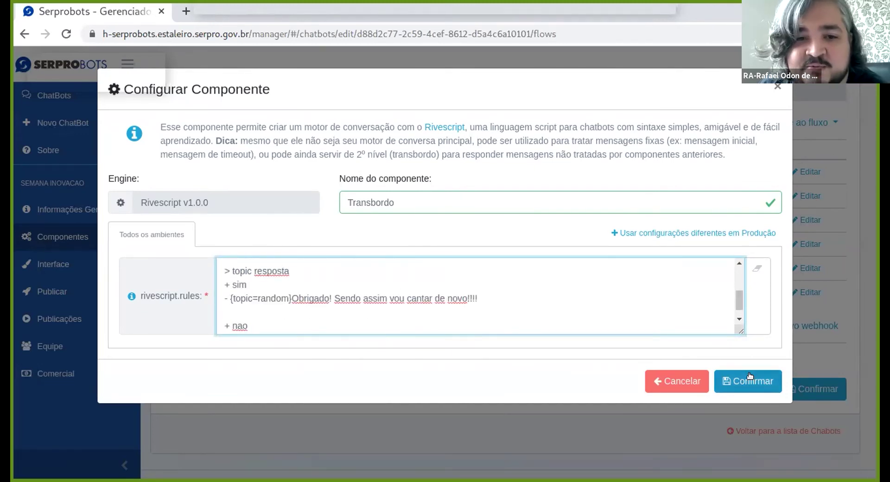
pyautogui.doubleClick(379, 196)
pyautogui.write('G')
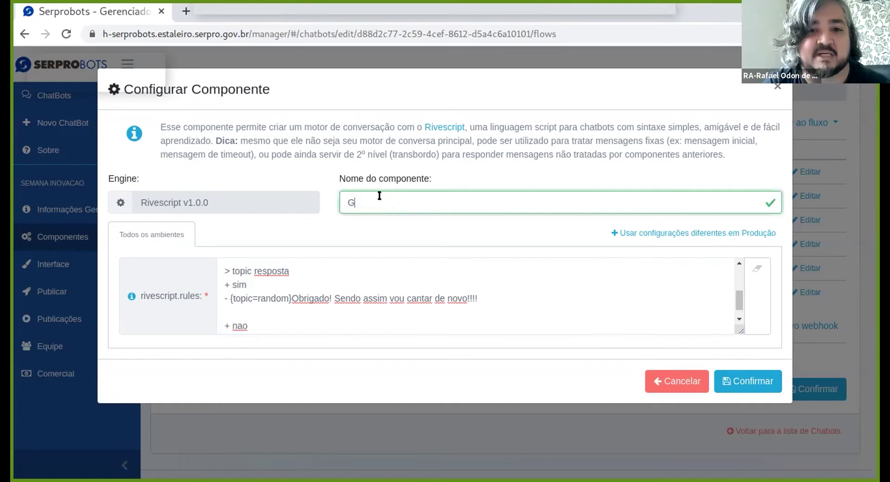
pyautogui.write('arota de Ipanema')
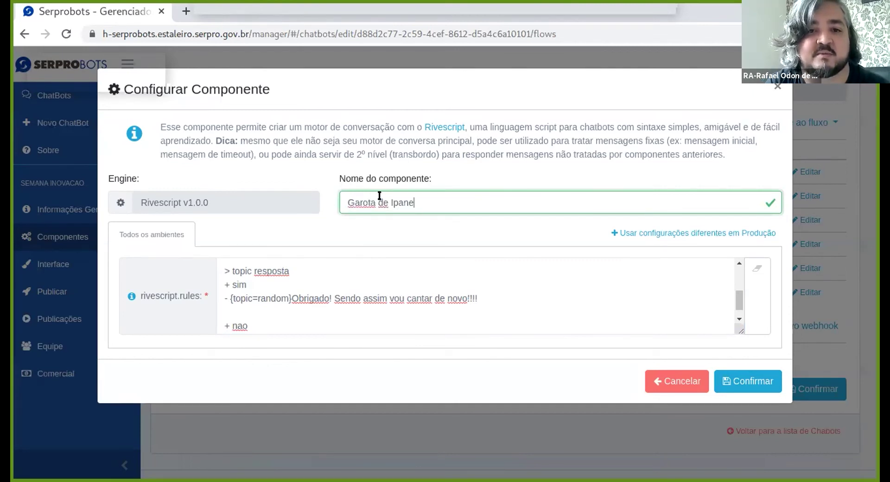
pyautogui.click(756, 375)
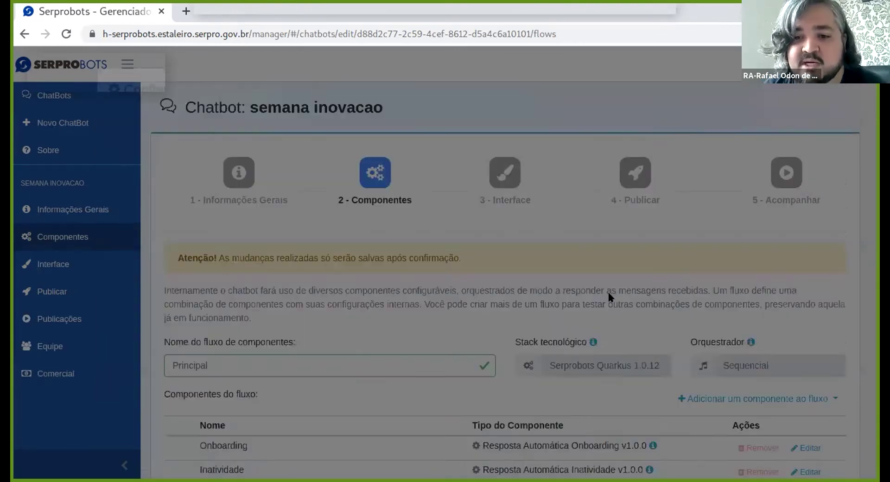
# Save the six-component Principal flow and move on to the 3 - Interface step
pyautogui.scroll(-7, 617, 292)
pyautogui.click(789, 364)
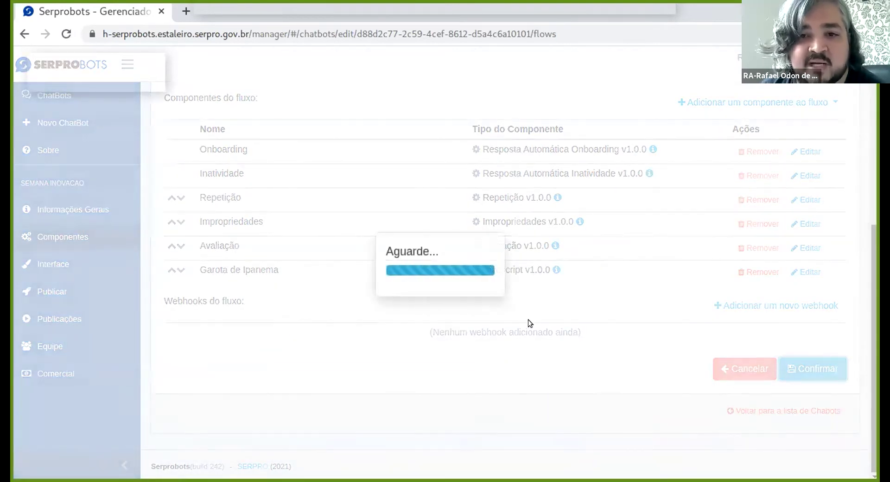
pyautogui.scroll(-1, 557, 327)
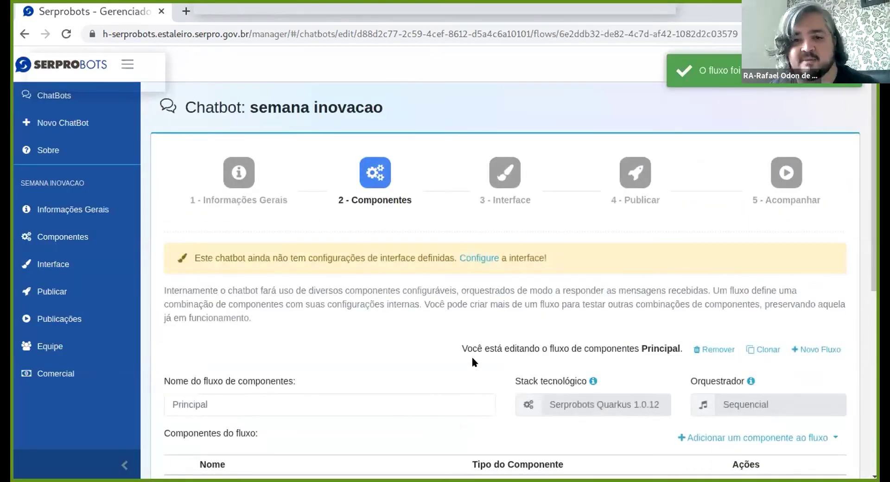
pyautogui.scroll(-5, 472, 357)
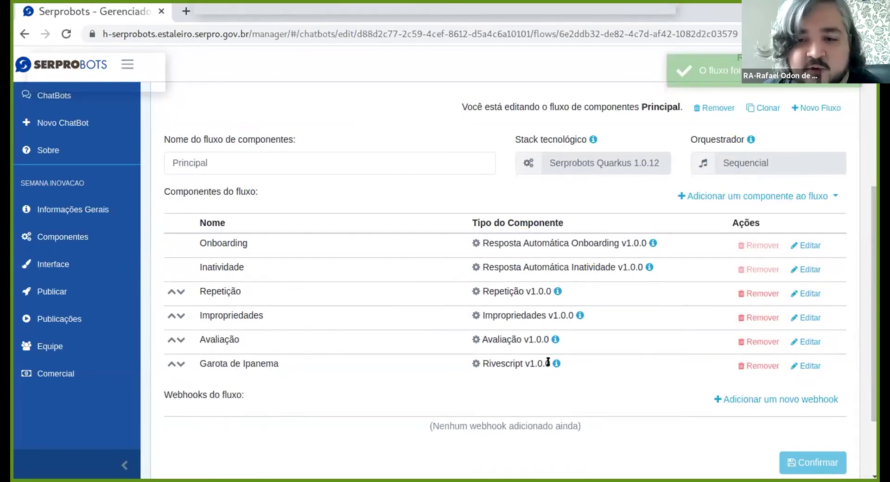
pyautogui.scroll(1, 329, 364)
pyautogui.scroll(3, 371, 362)
pyautogui.scroll(1, 402, 364)
pyautogui.scroll(-1, 390, 334)
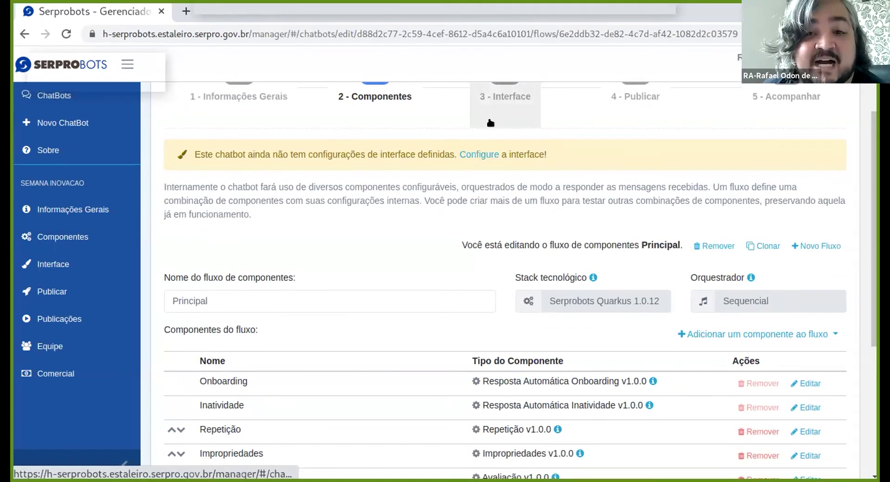
pyautogui.click(473, 153)
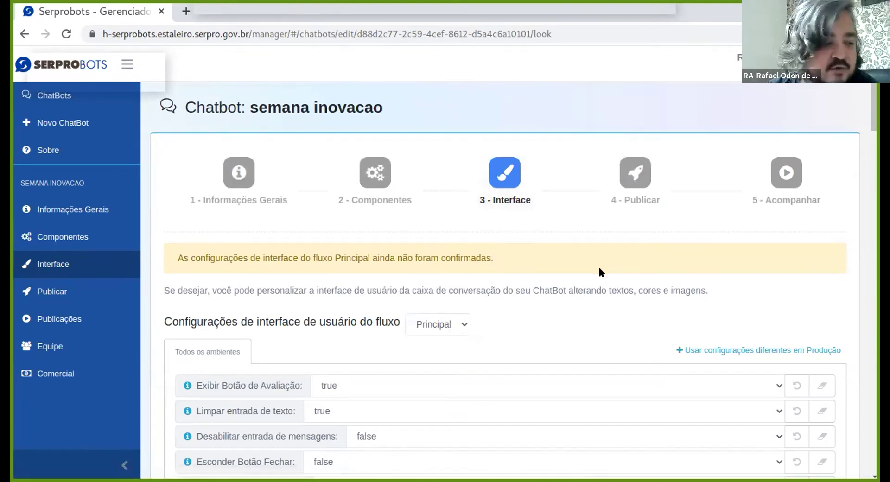
# Use the default picture for 'Imagem para Fechar o Trigger' and 'Imagem do Trigger', then confirm
pyautogui.scroll(-10, 611, 268)
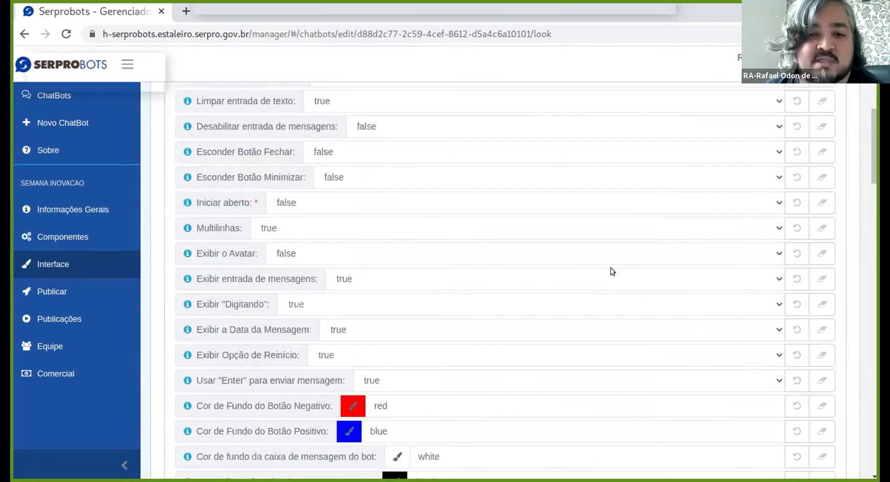
pyautogui.scroll(-10, 567, 268)
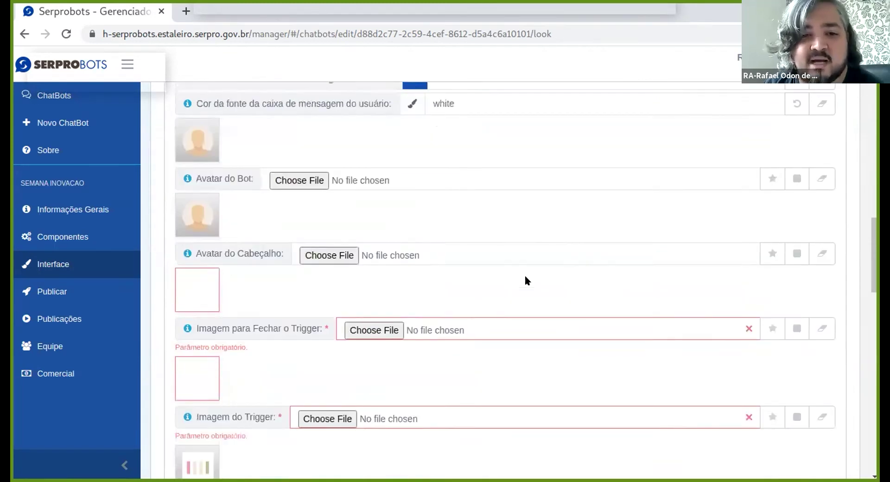
pyautogui.scroll(8, 673, 194)
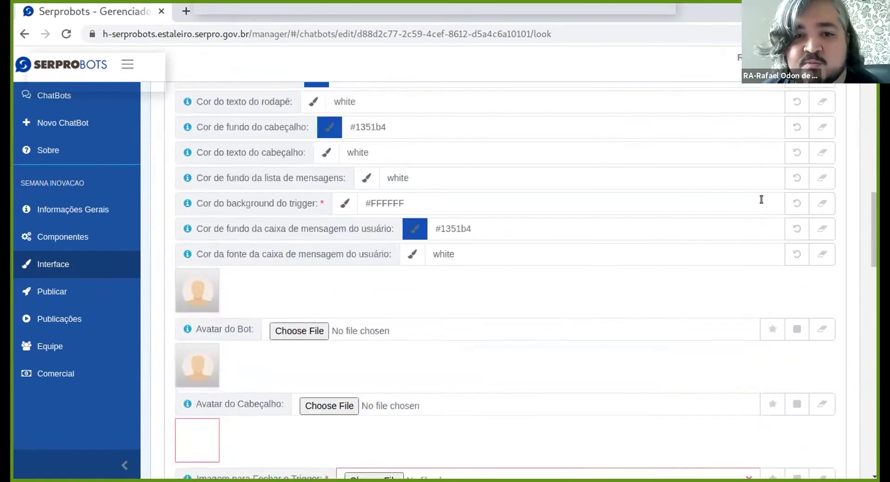
pyautogui.moveTo(870, 220); pyautogui.dragTo(851, 264)
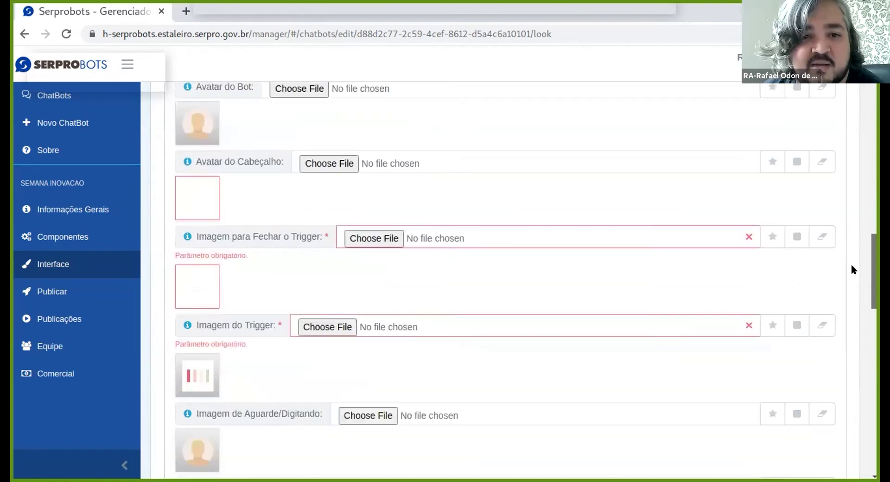
pyautogui.click(771, 241)
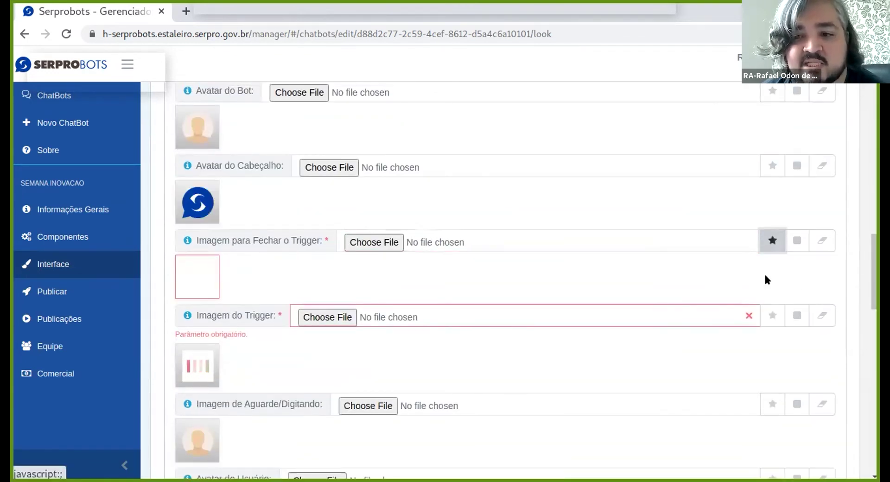
pyautogui.click(771, 315)
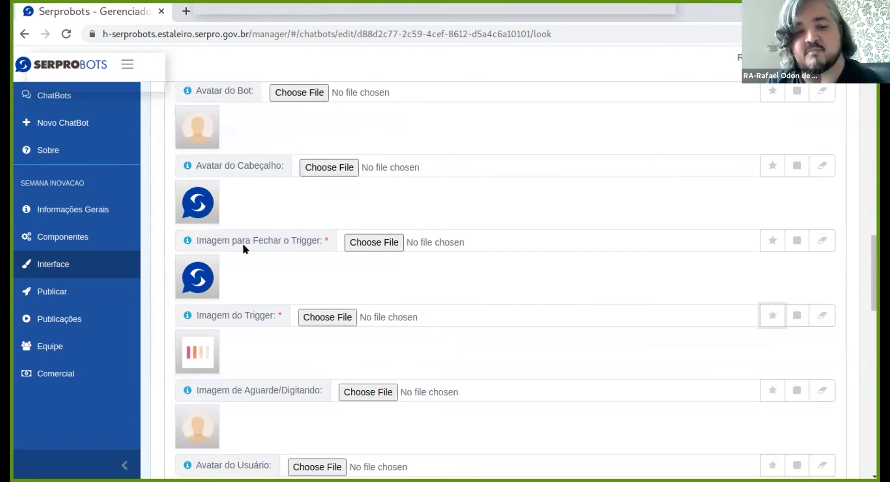
pyautogui.scroll(-3, 627, 286)
pyautogui.scroll(-9, 627, 292)
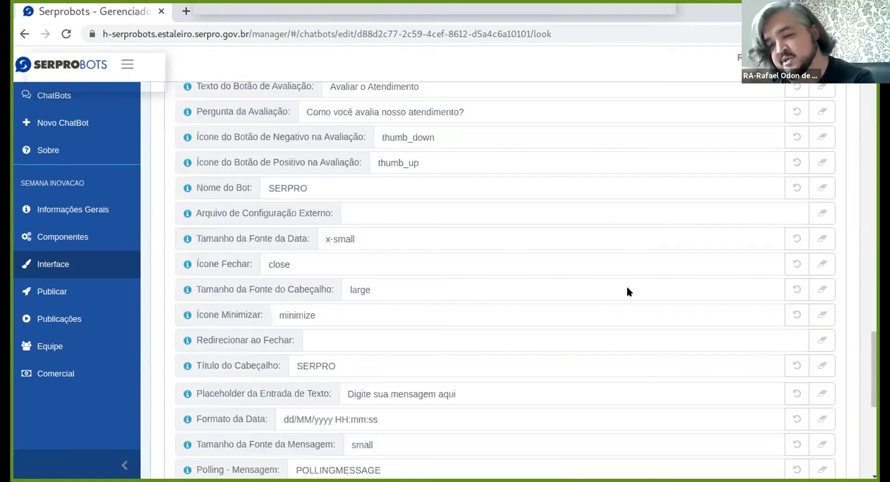
pyautogui.scroll(-8, 625, 288)
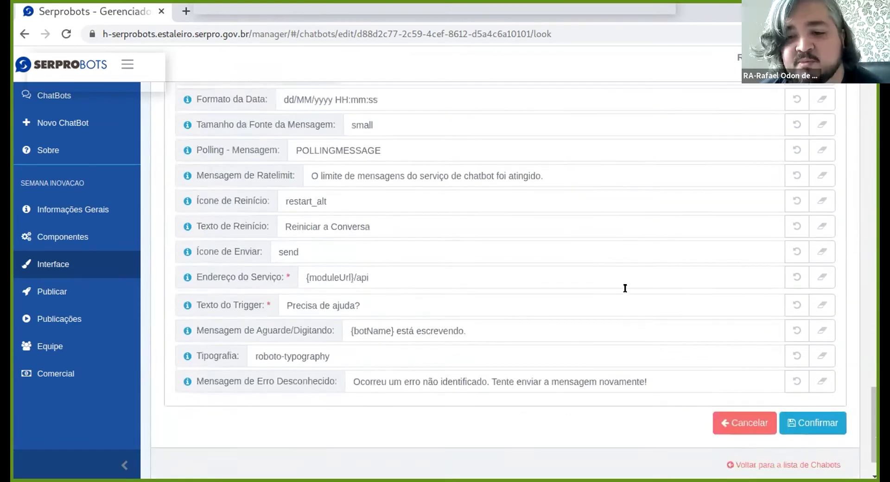
pyautogui.click(821, 373)
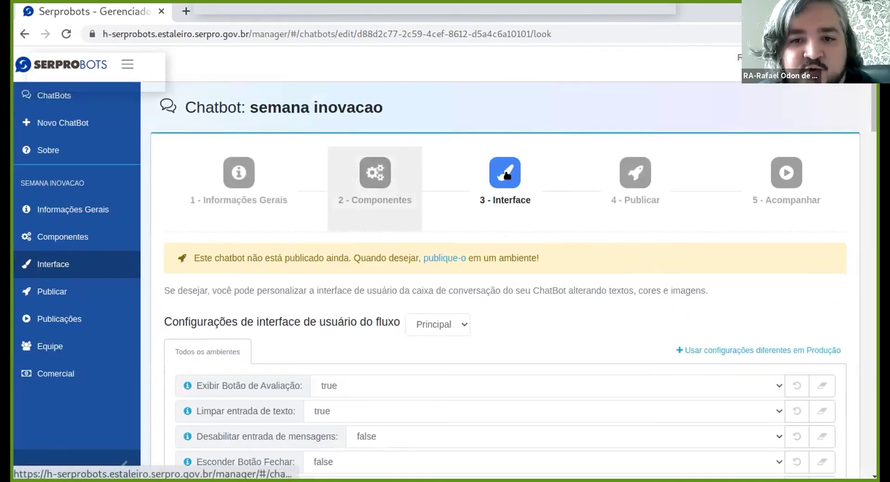
# Choose flow Principal and environment Desenvolvimento for the new publication and proceed
pyautogui.click(437, 259)
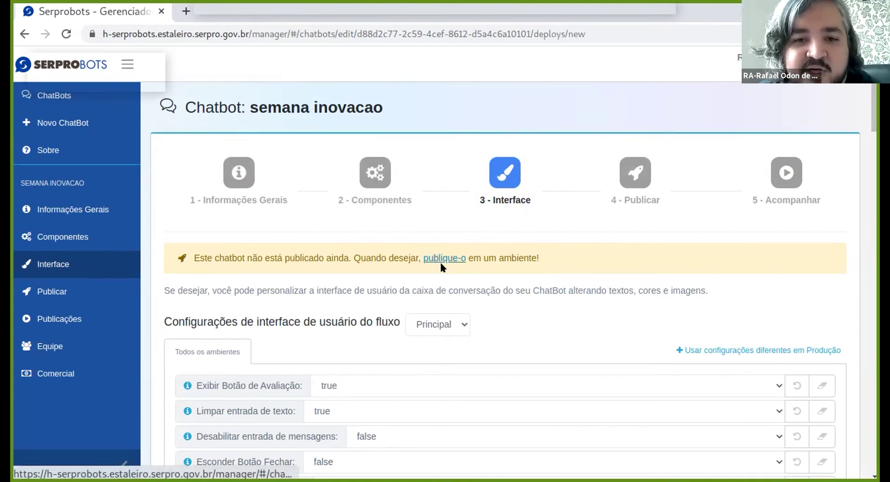
pyautogui.click(419, 297)
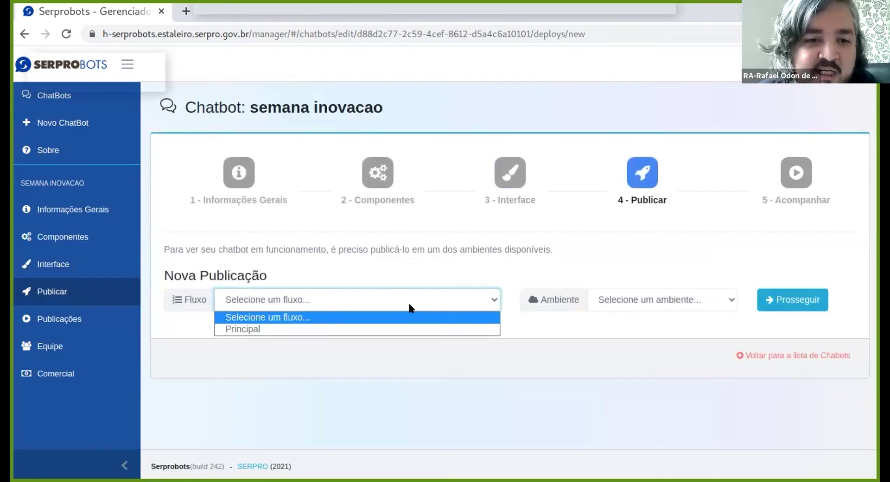
pyautogui.click(245, 329)
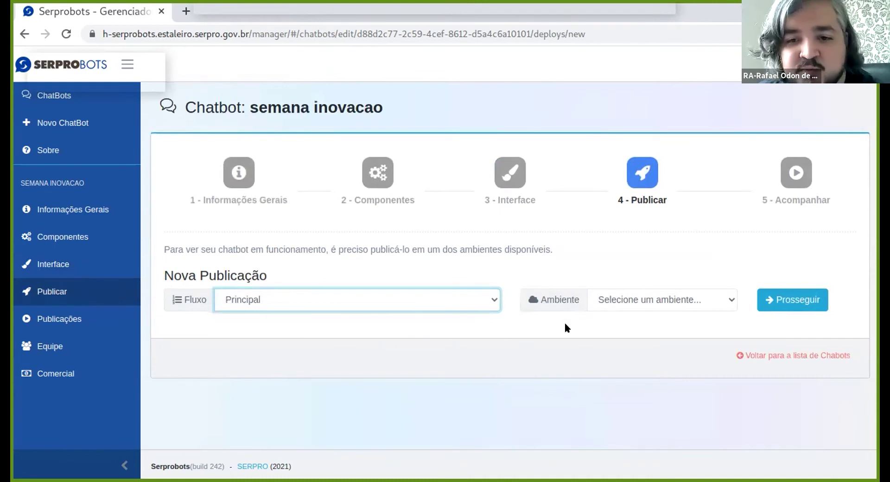
pyautogui.click(620, 299)
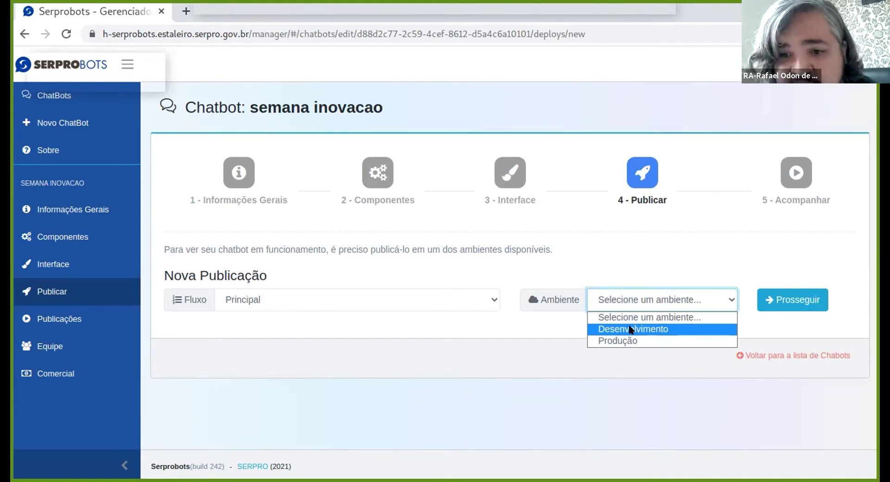
pyautogui.click(630, 328)
pyautogui.click(789, 302)
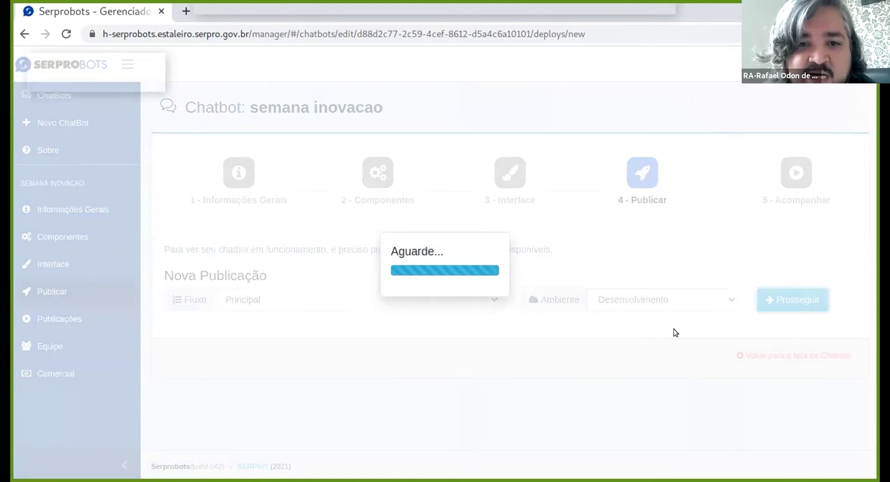
# Publish the Principal flow to Desenvolvimento, confirming the Cuidado warning
pyautogui.scroll(-2, 472, 376)
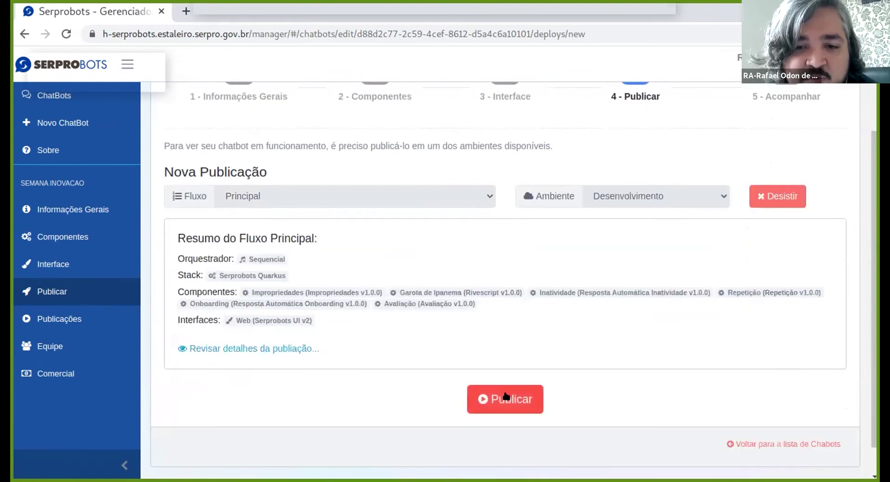
pyautogui.click(513, 399)
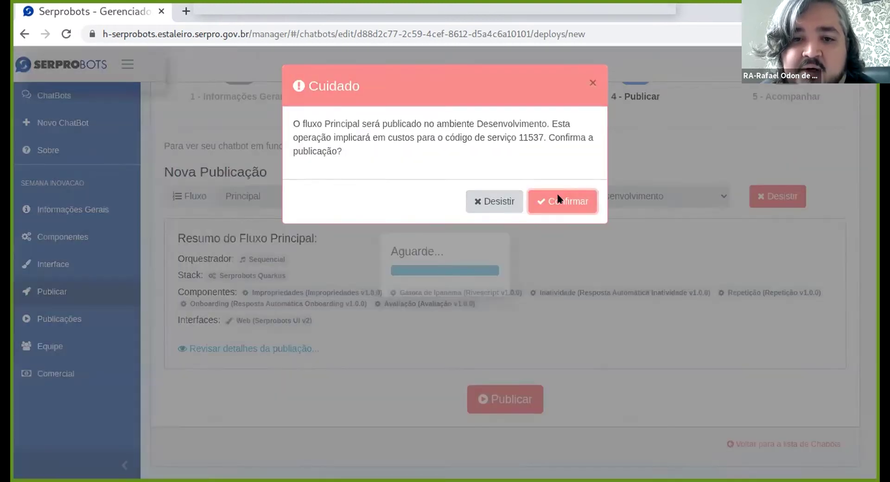
pyautogui.click(558, 194)
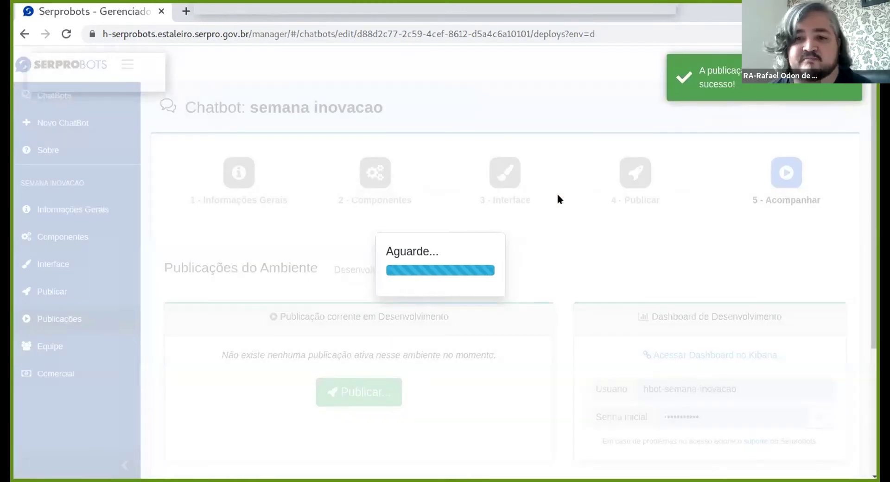
# Open the test.html page listed under 'Publicação corrente em Desenvolvimento'
pyautogui.scroll(-1, 559, 258)
pyautogui.scroll(-3, 558, 255)
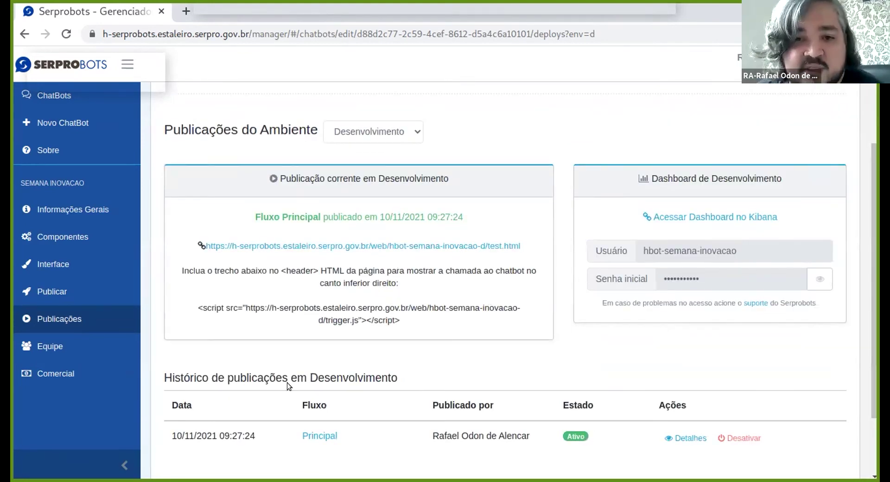
pyautogui.moveTo(220, 222); pyautogui.dragTo(409, 315)
pyautogui.click(409, 315)
pyautogui.scroll(-2, 419, 451)
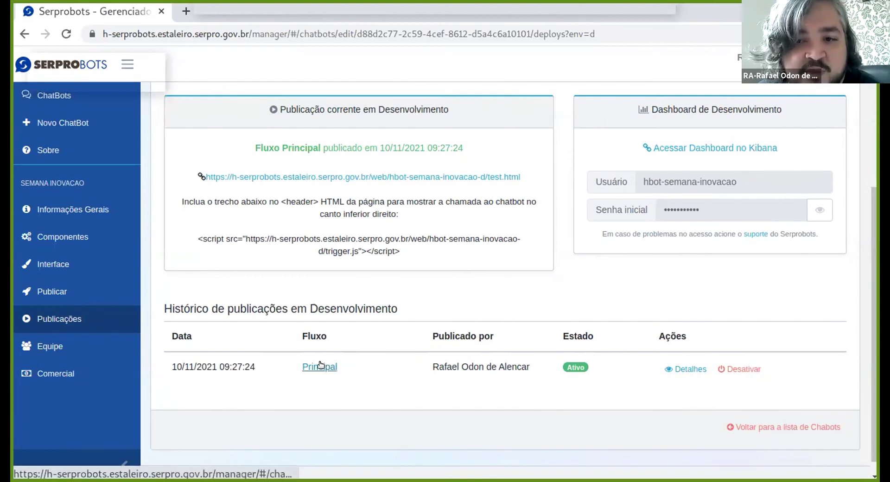
pyautogui.scroll(2, 428, 324)
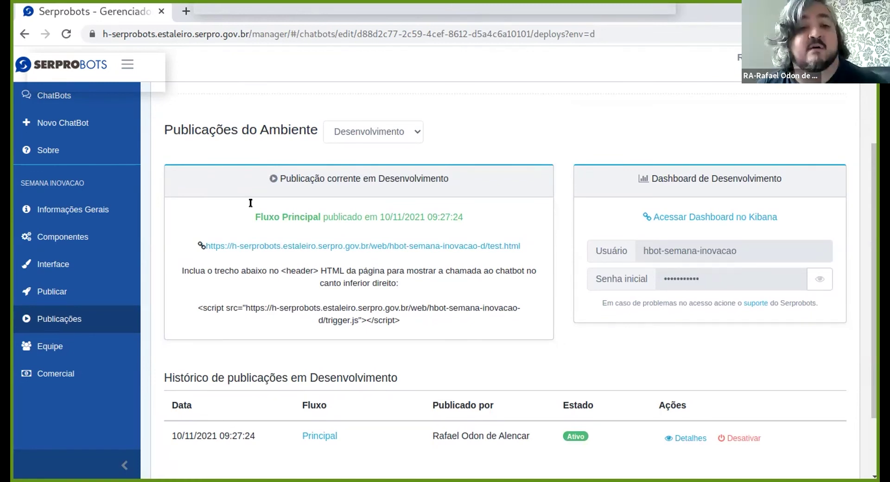
pyautogui.click(324, 246)
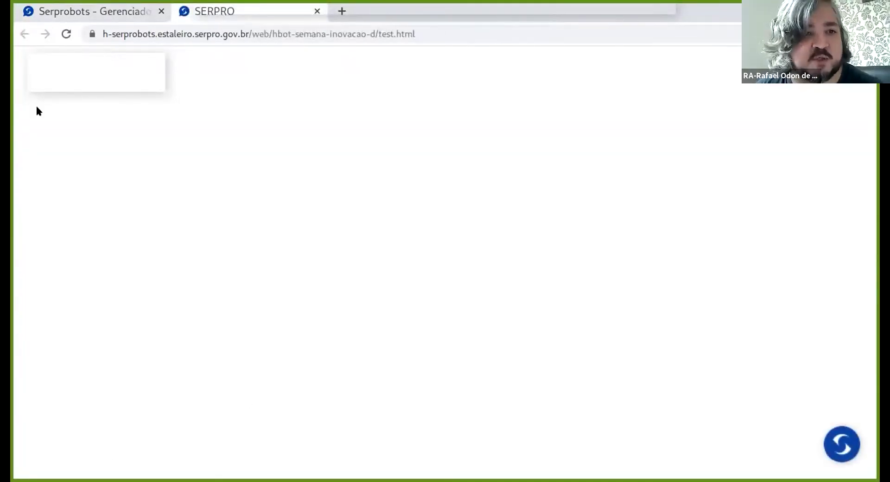
# In the test chat, send olá, then pare several times and chega
pyautogui.click(840, 445)
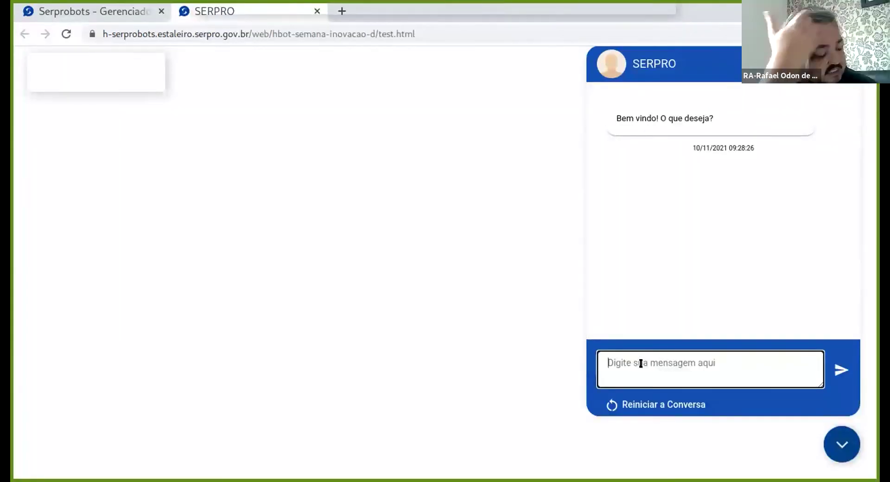
pyautogui.write('olá')
pyautogui.press('Return')
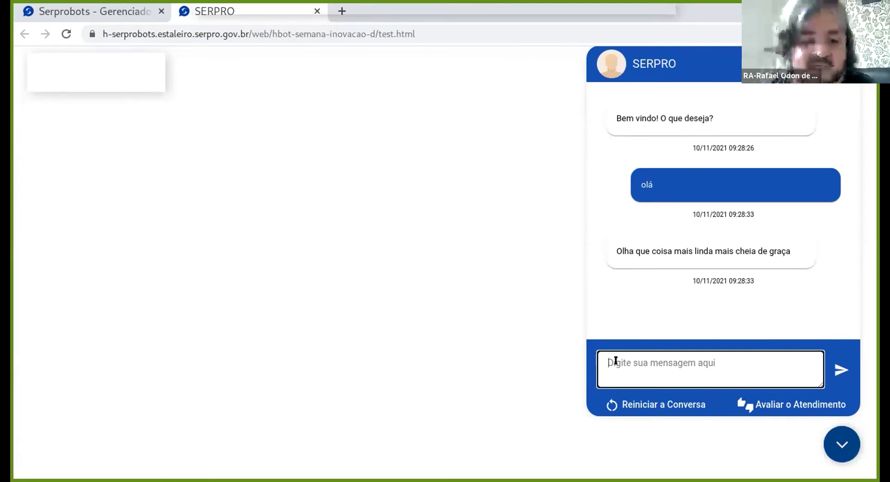
pyautogui.write('ole')
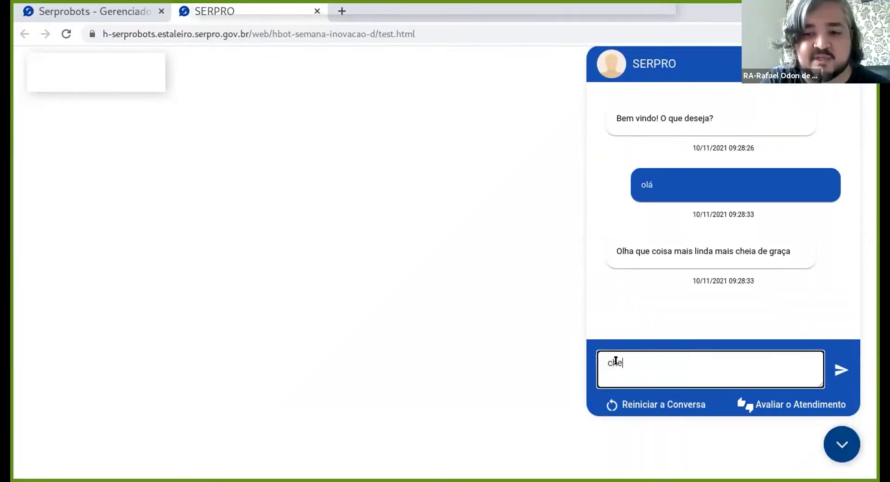
pyautogui.write('are')
pyautogui.press('Return')
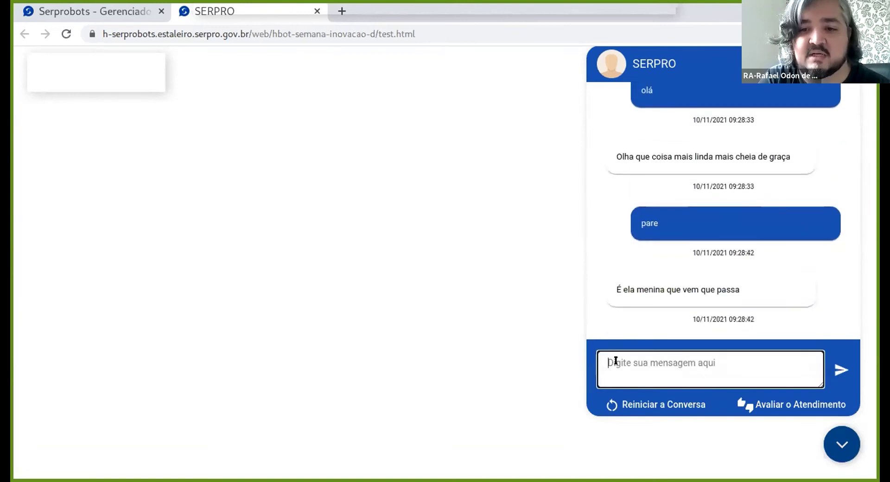
pyautogui.write('pare')
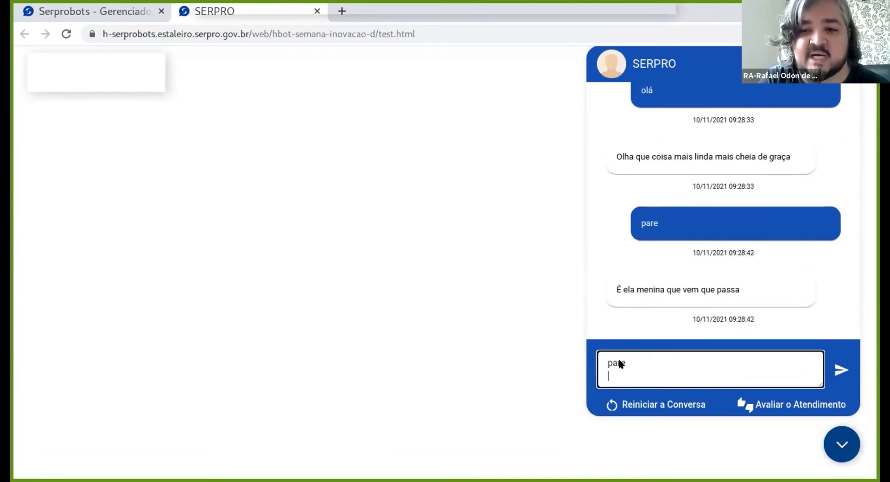
pyautogui.press('Return')
pyautogui.write('pare')
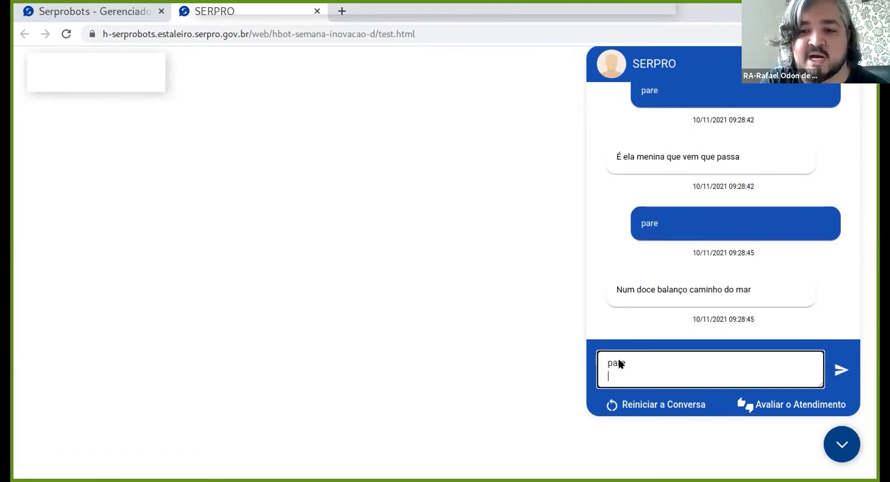
pyautogui.press('Return')
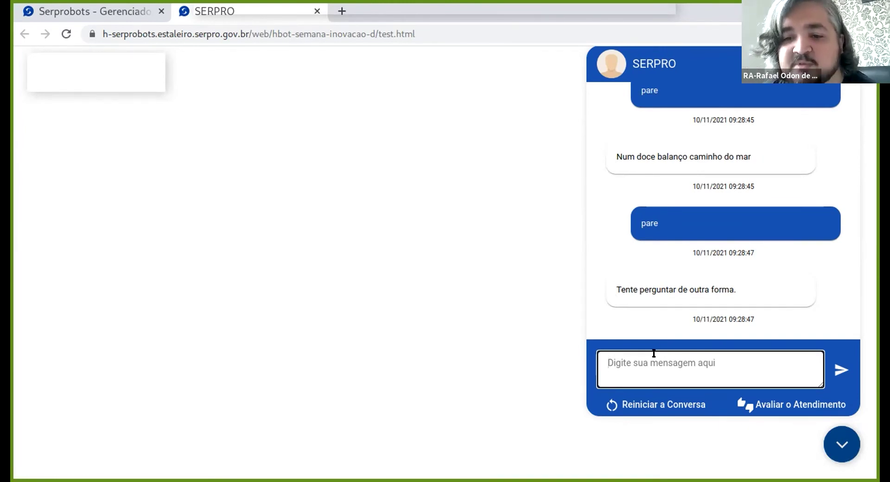
pyautogui.write('chega')
pyautogui.press('Return')
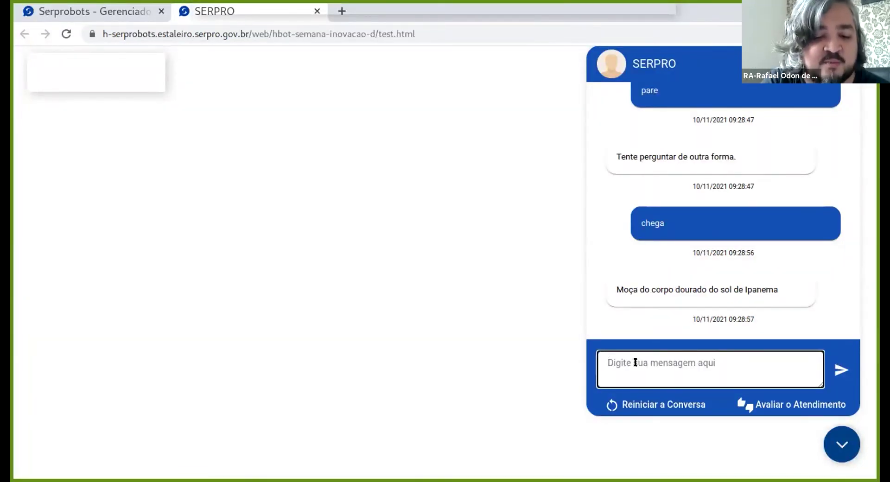
# Send the messages 'fezes' and 'pare de cantar' to the bot
pyautogui.write('fezes')
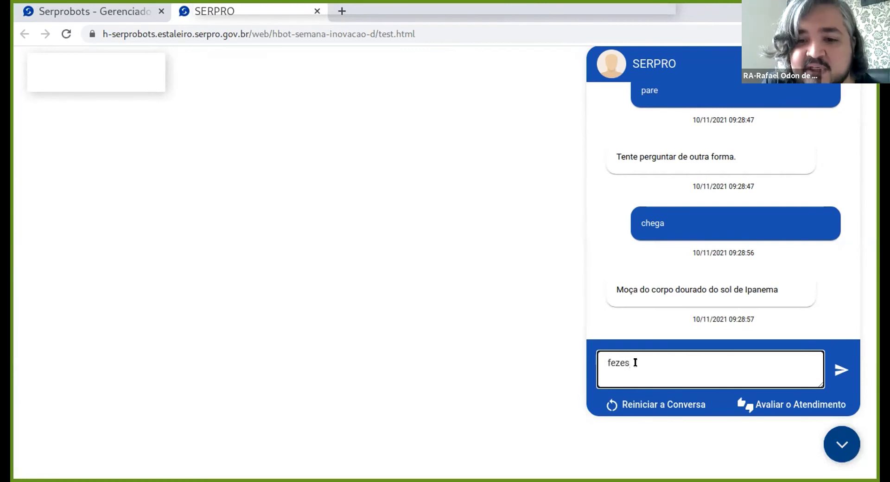
pyautogui.press('Return')
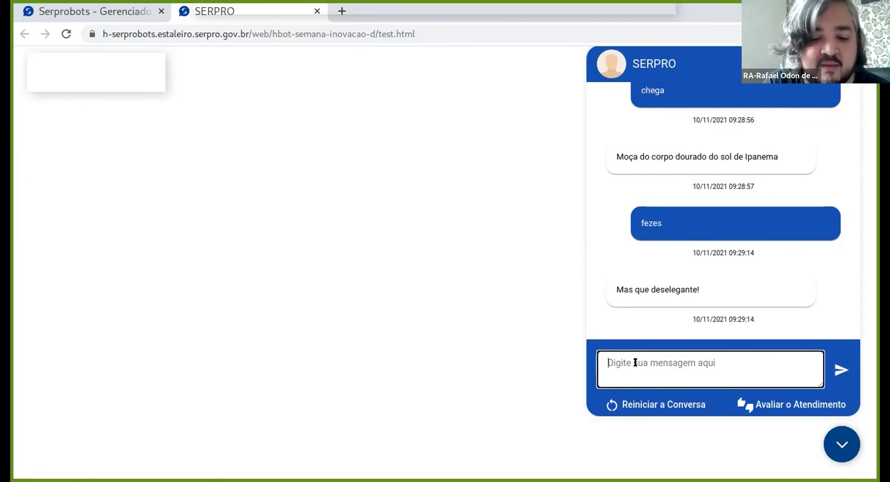
pyautogui.write('pare com')
pyautogui.press('BackSpace')
pyautogui.press('BackSpace')
pyautogui.press('BackSpace')
pyautogui.write('u')
pyautogui.press('BackSpace')
pyautogui.write('de cantar')
pyautogui.press('Return')
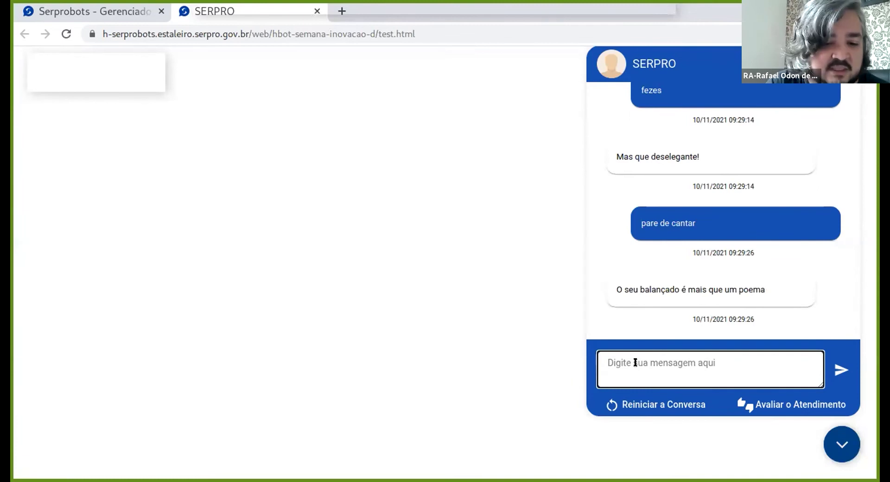
# Reply to the bot with tchau, pare, nao and ok
pyautogui.write('tchau')
pyautogui.press('Return')
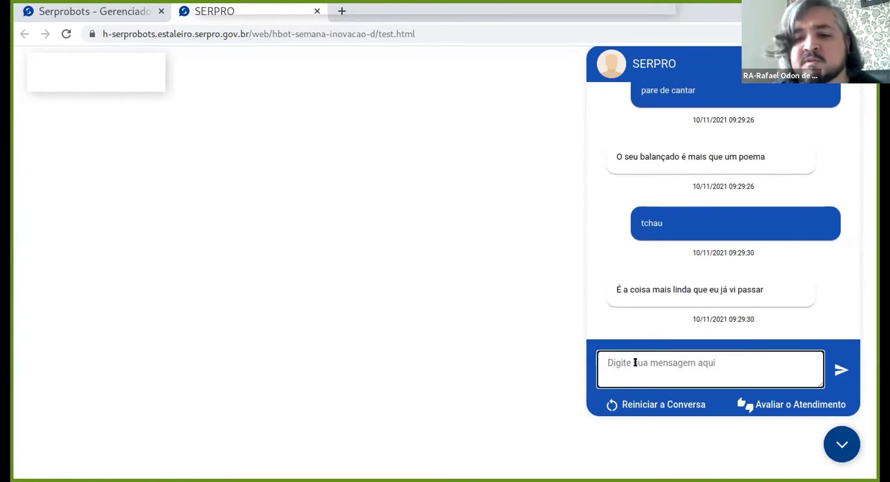
pyautogui.write('pare')
pyautogui.press('Return')
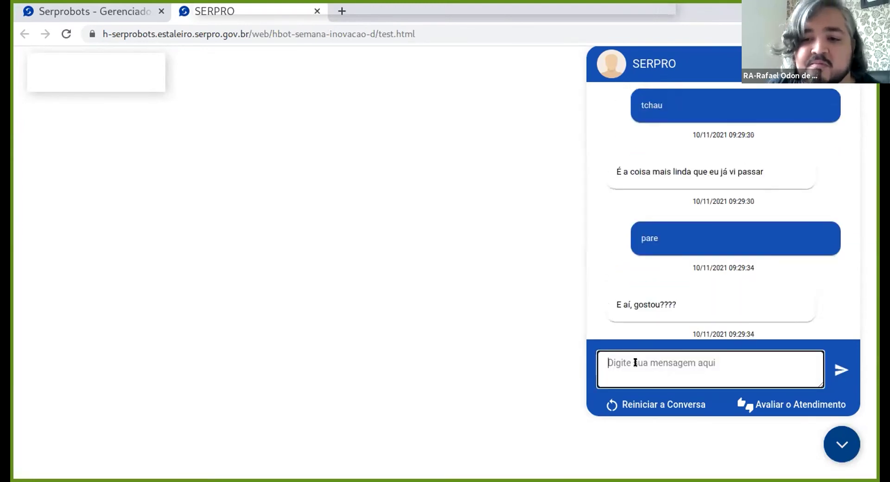
pyautogui.write('nao')
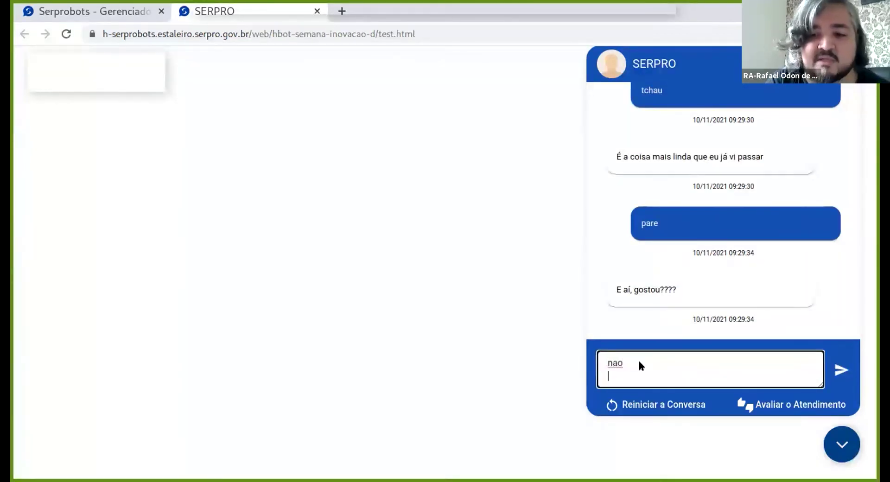
pyautogui.press('Return')
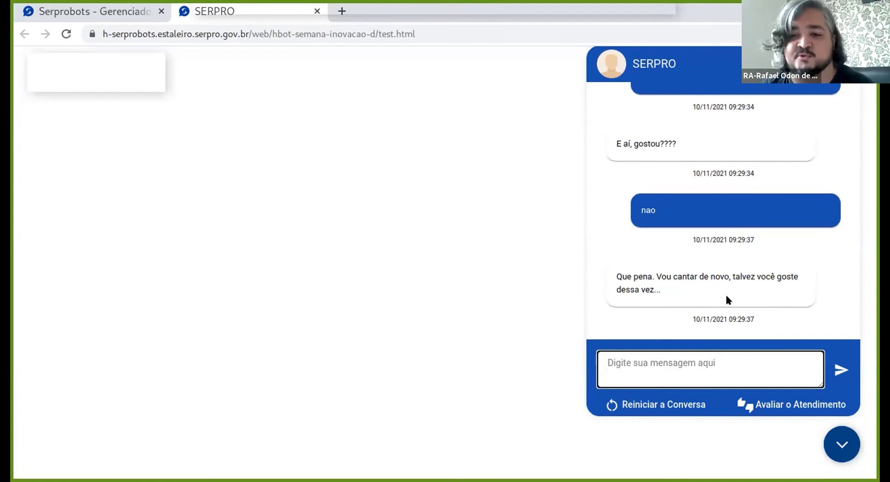
pyautogui.write('ok')
pyautogui.press('Return')
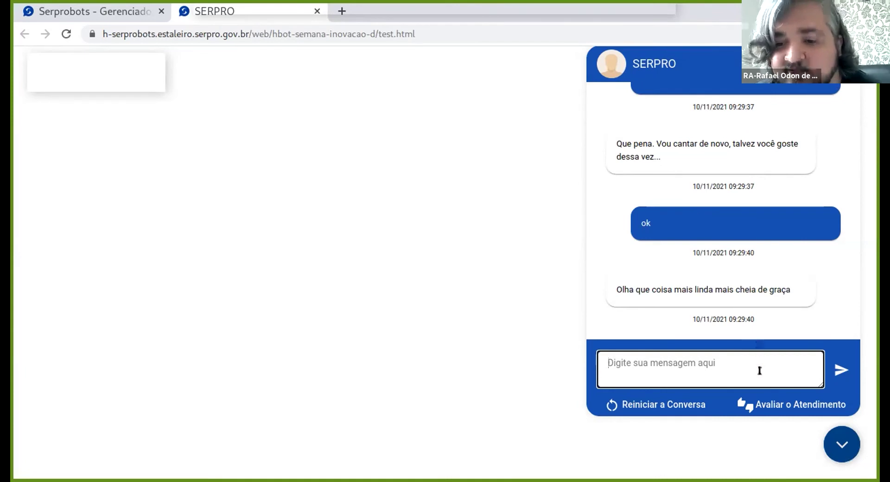
# Rate the chat thumbs-down, send 'Pare de cantar', restart the conversation, and return to Publicações
pyautogui.click(757, 405)
pyautogui.click(829, 388)
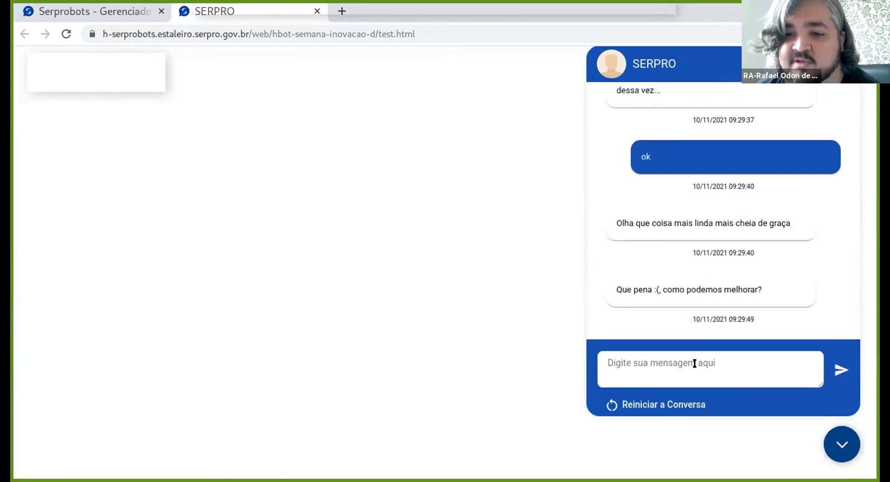
pyautogui.click(695, 364)
pyautogui.write('Pare')
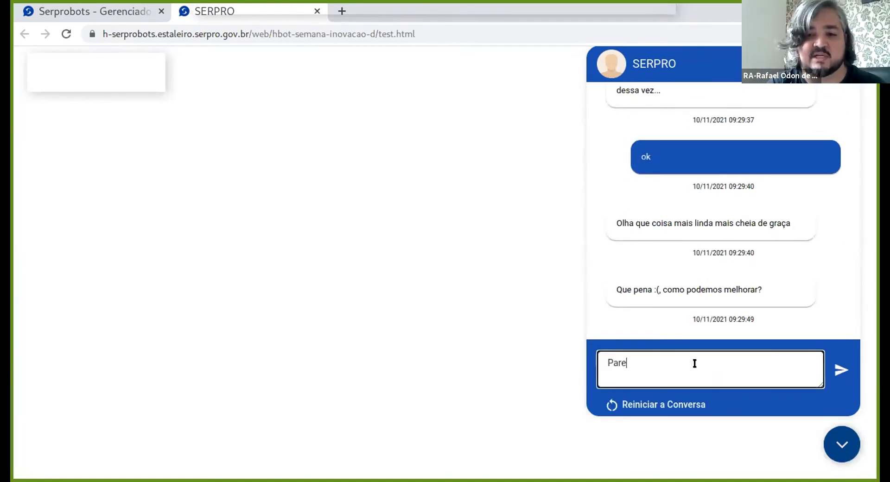
pyautogui.write(' de cantar')
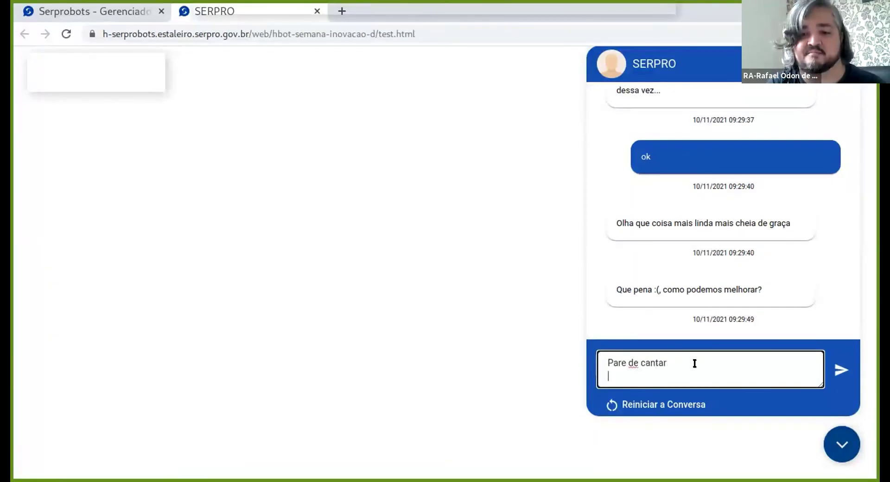
pyautogui.press('Return')
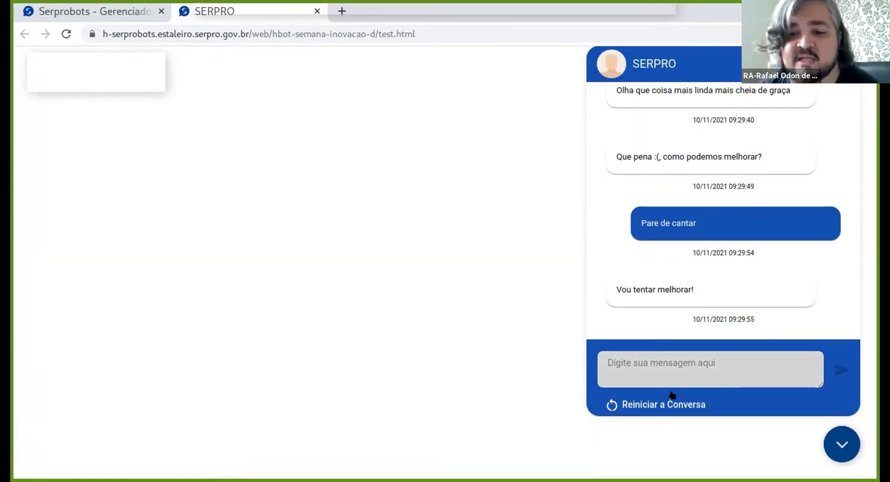
pyautogui.click(624, 405)
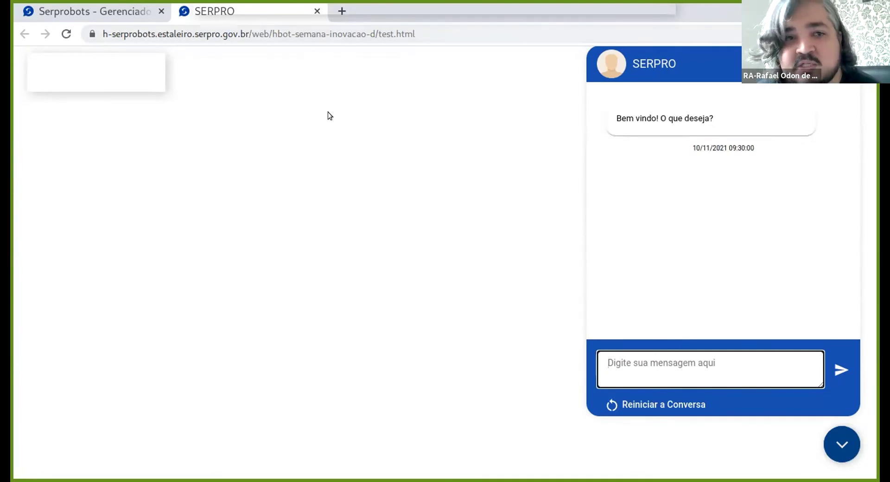
pyautogui.click(128, 16)
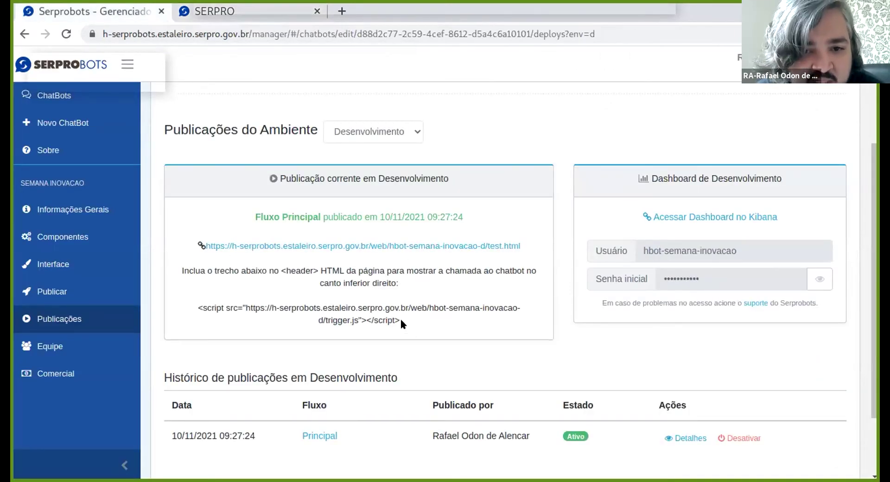
# Select the <script> embed snippet, then return to the test page and collapse its chat
pyautogui.moveTo(399, 317); pyautogui.dragTo(192, 302)
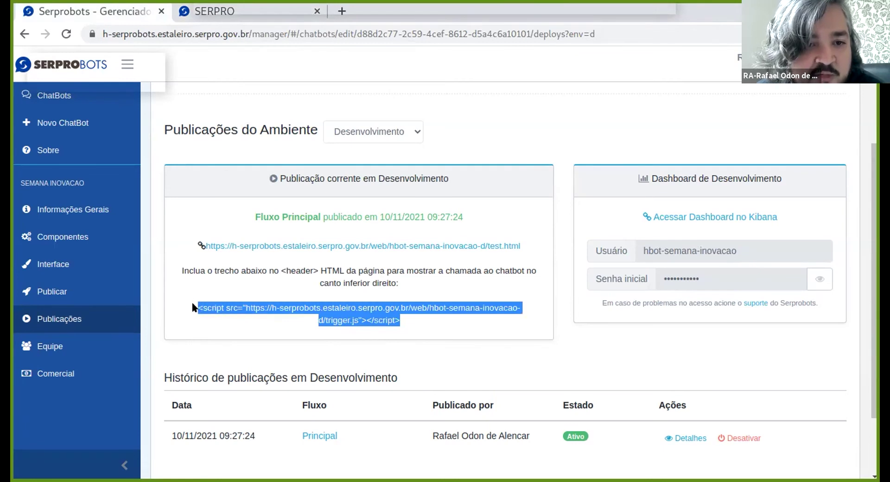
pyautogui.click(192, 302)
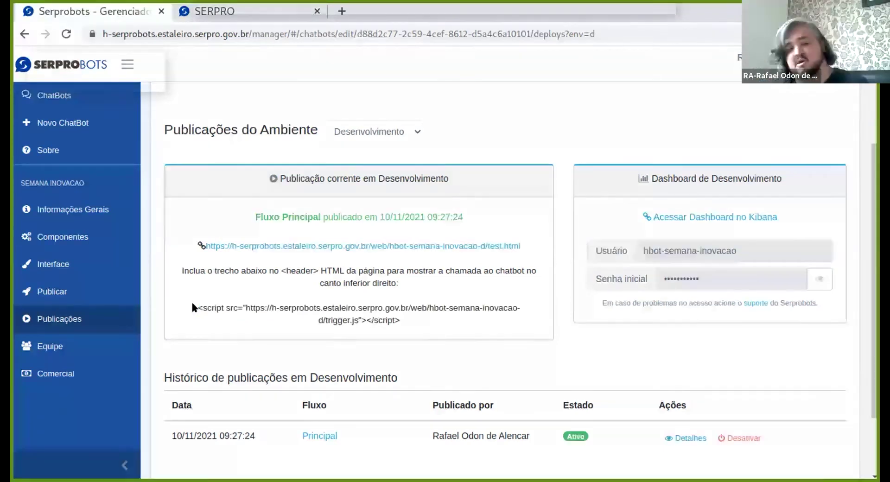
pyautogui.moveTo(192, 303)
pyautogui.mouseDown()
pyautogui.moveTo(400, 327)
pyautogui.moveTo(192, 299)
pyautogui.mouseUp()
pyautogui.click(399, 322)
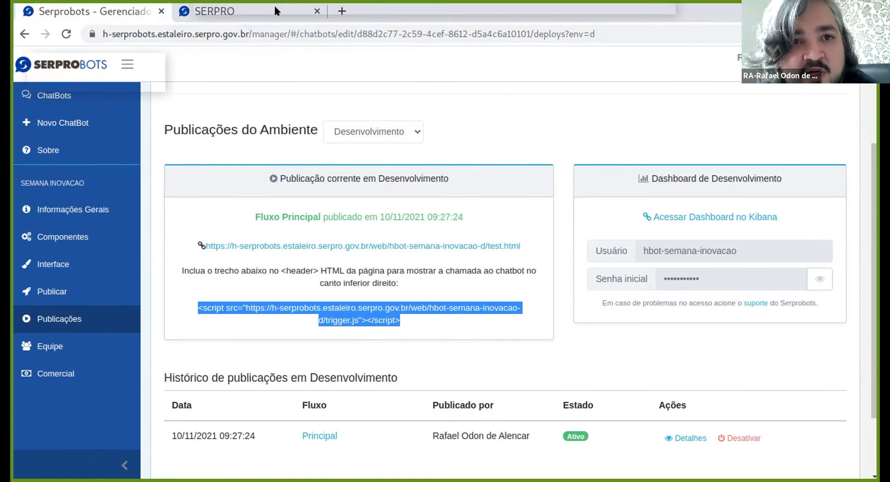
pyautogui.click(201, 6)
pyautogui.click(833, 446)
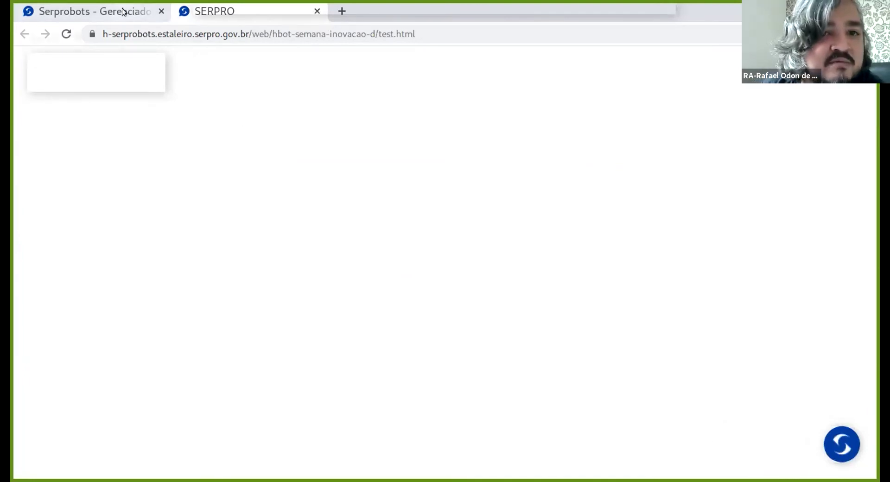
# Load the bot's standalone chat page without test.html and inspect it in mobile emulation
pyautogui.moveTo(378, 34); pyautogui.dragTo(457, 37)
pyautogui.press('BackSpace')
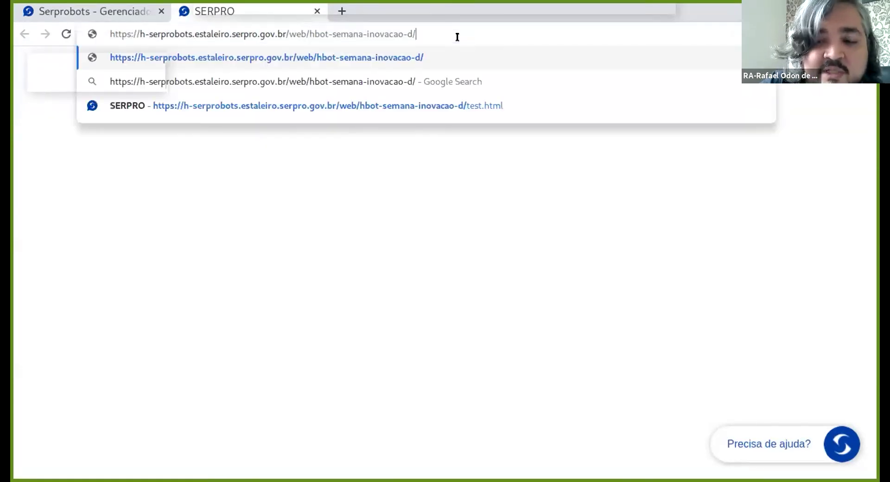
pyautogui.press('Return')
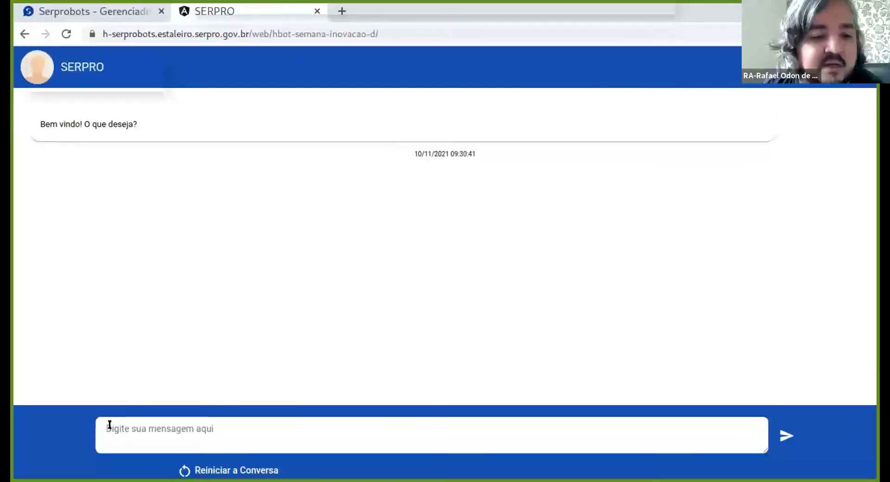
pyautogui.rightClick(64, 429)
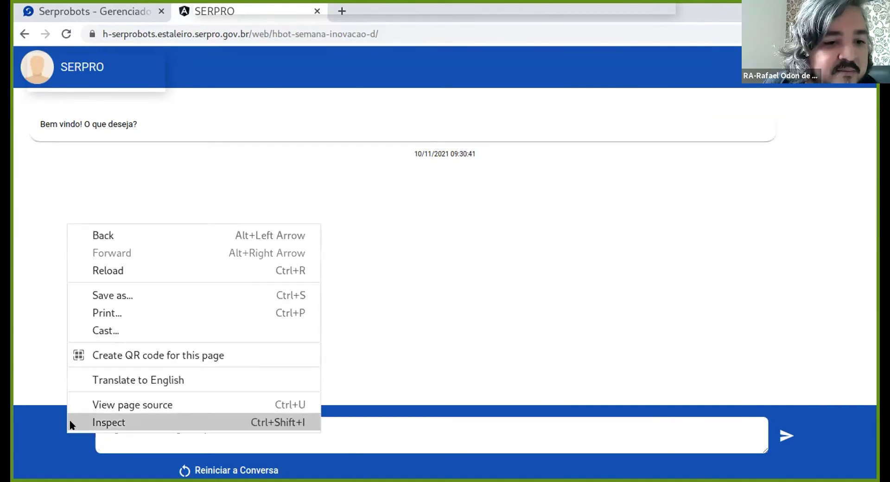
pyautogui.click(93, 422)
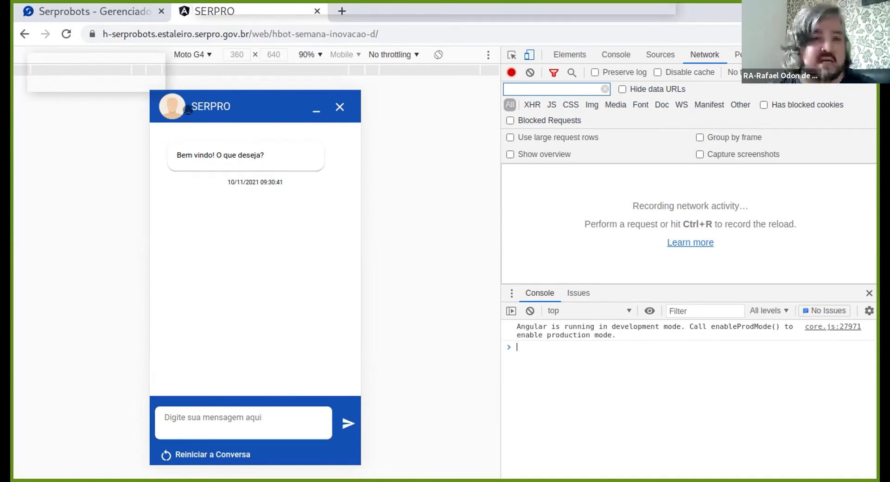
# Send 'olá' to the bot, get its reply, and return to the Serprobots tab
pyautogui.click(203, 420)
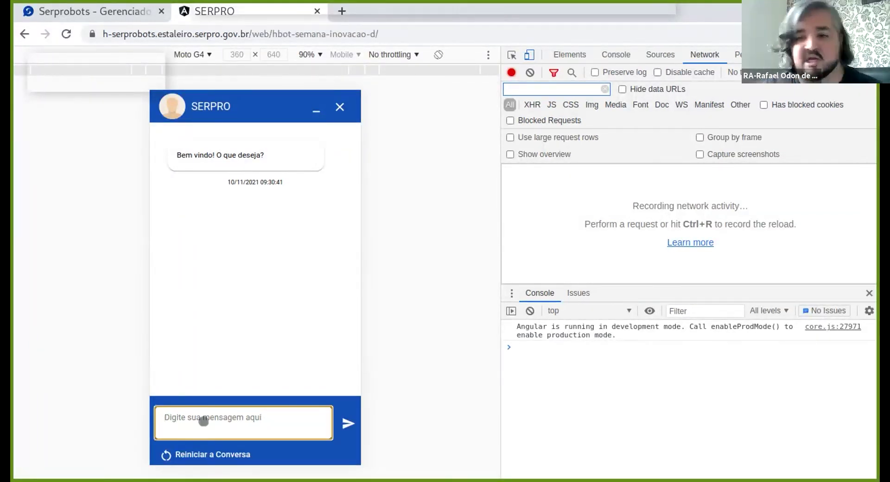
pyautogui.write('olá')
pyautogui.press('Return')
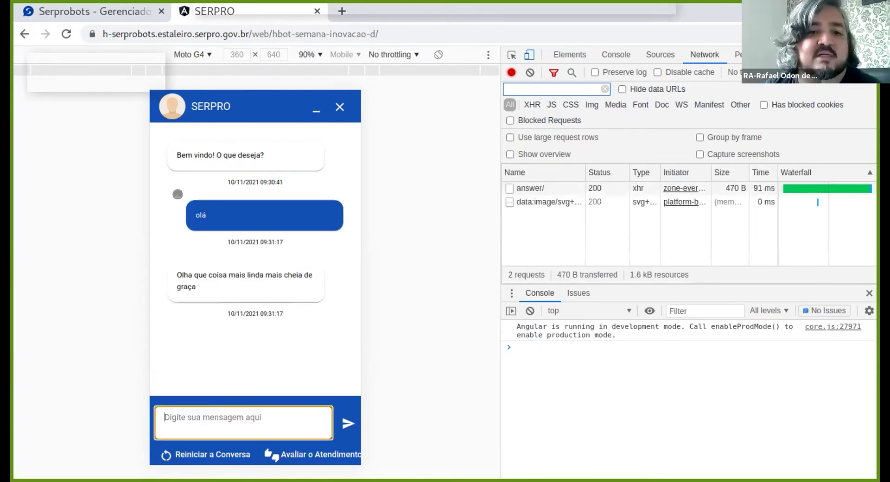
pyautogui.click(78, 9)
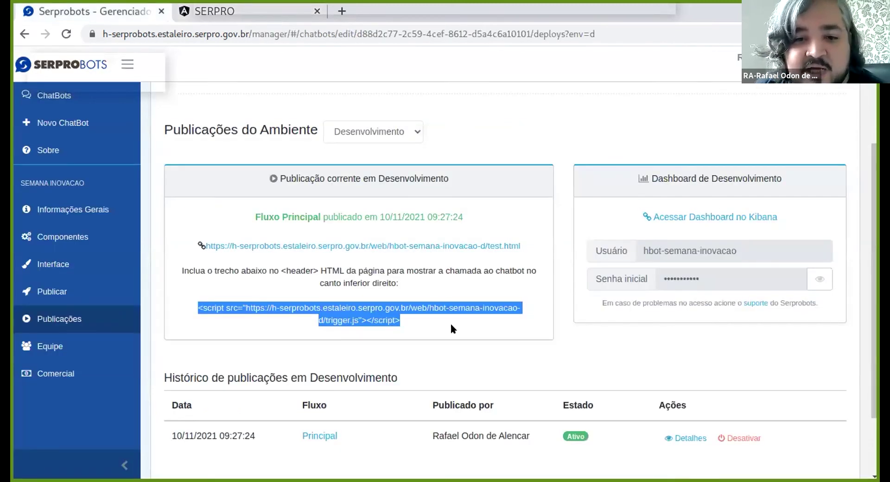
pyautogui.scroll(-2, 452, 320)
pyautogui.scroll(5, 408, 296)
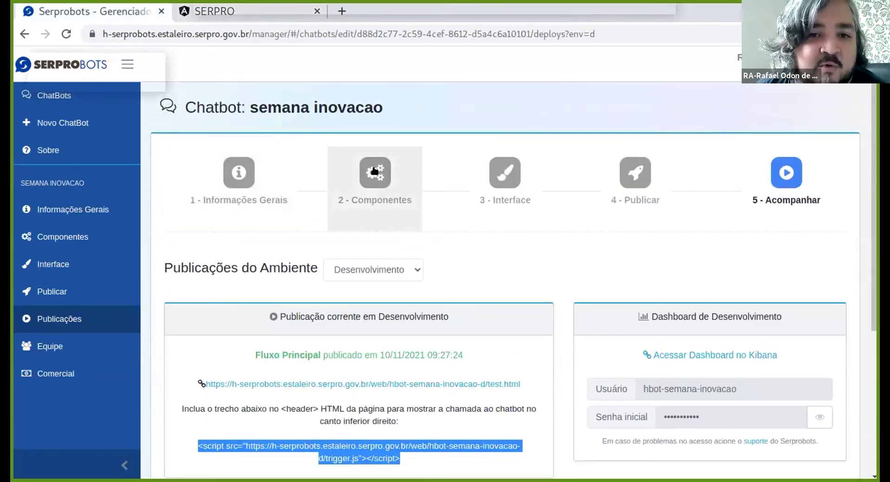
pyautogui.click(347, 173)
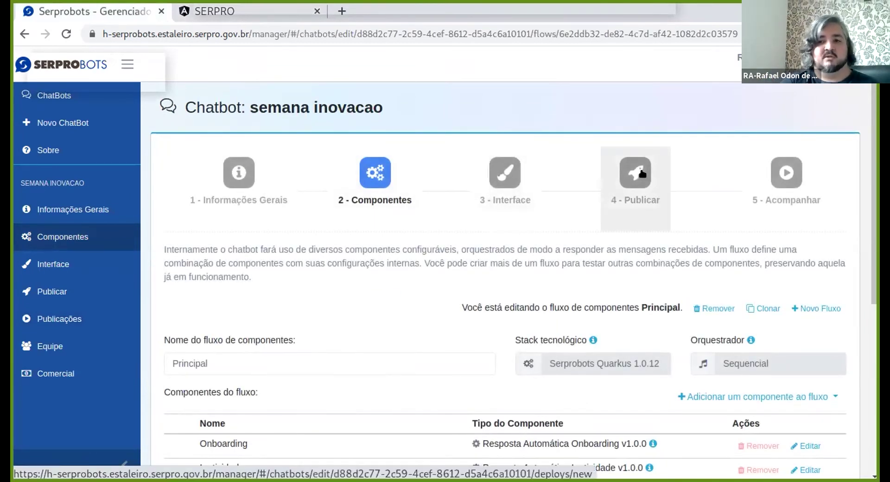
pyautogui.click(766, 174)
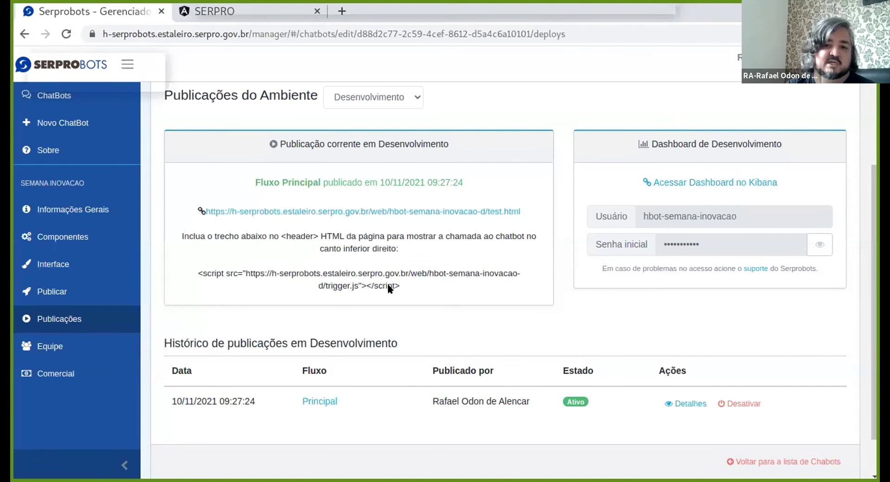
pyautogui.moveTo(402, 287); pyautogui.dragTo(197, 266)
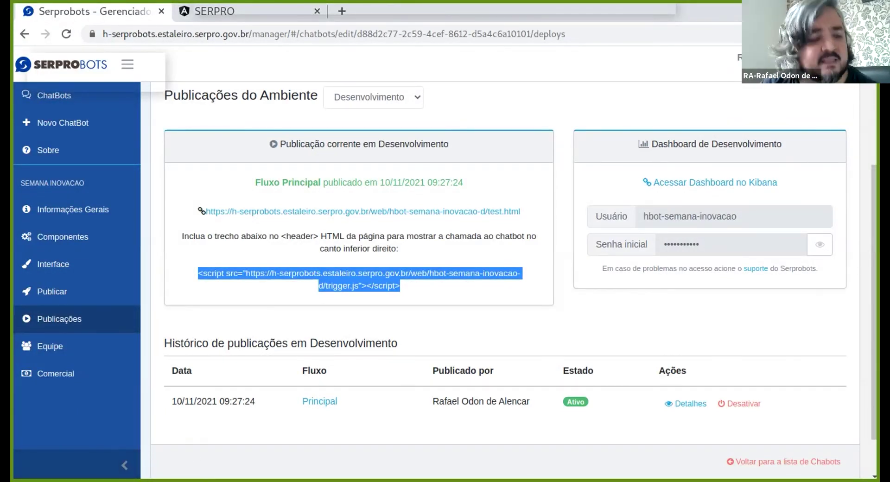
# Add a Watson Assistant component to the Principal flow and name it Watson
pyautogui.scroll(3, 310, 188)
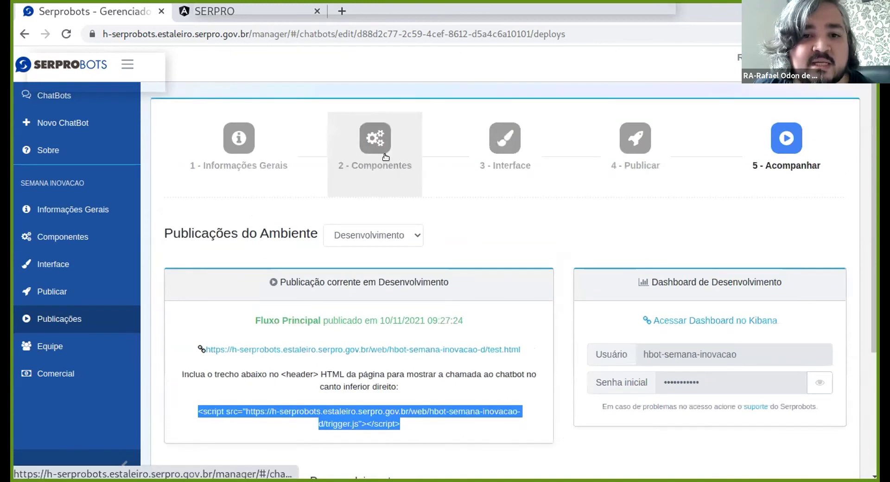
pyautogui.click(385, 157)
pyautogui.scroll(-5, 467, 262)
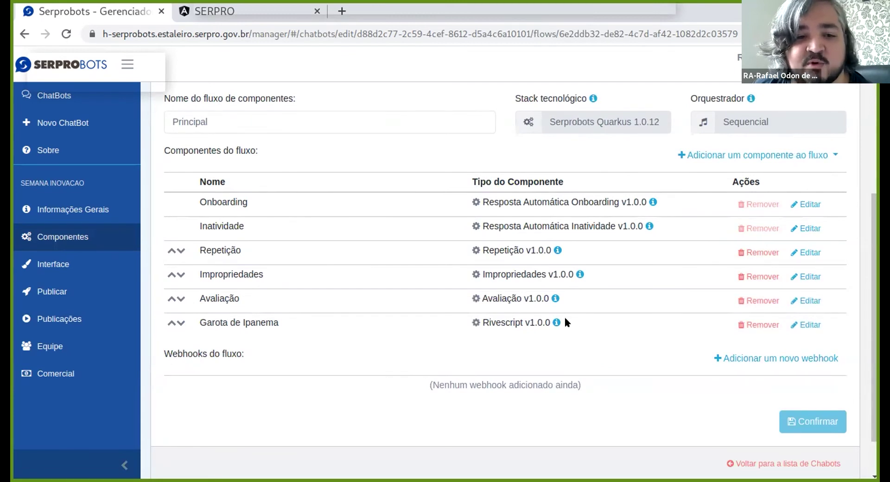
pyautogui.click(737, 158)
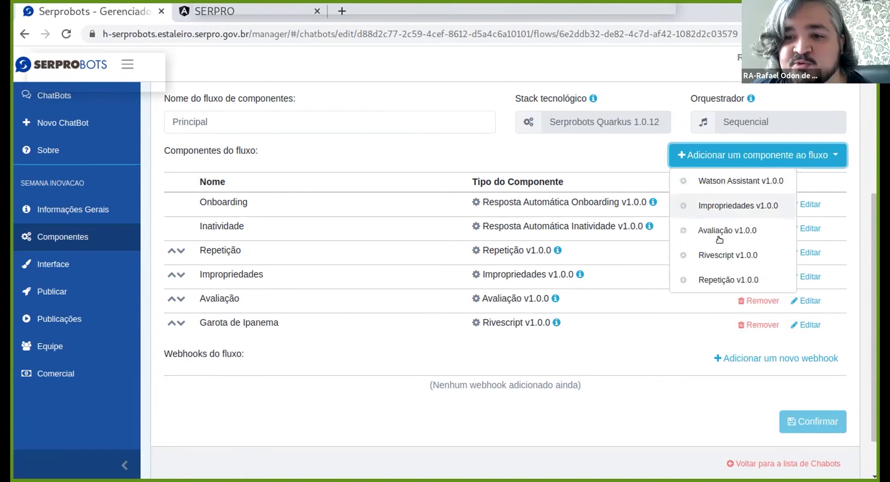
pyautogui.click(726, 179)
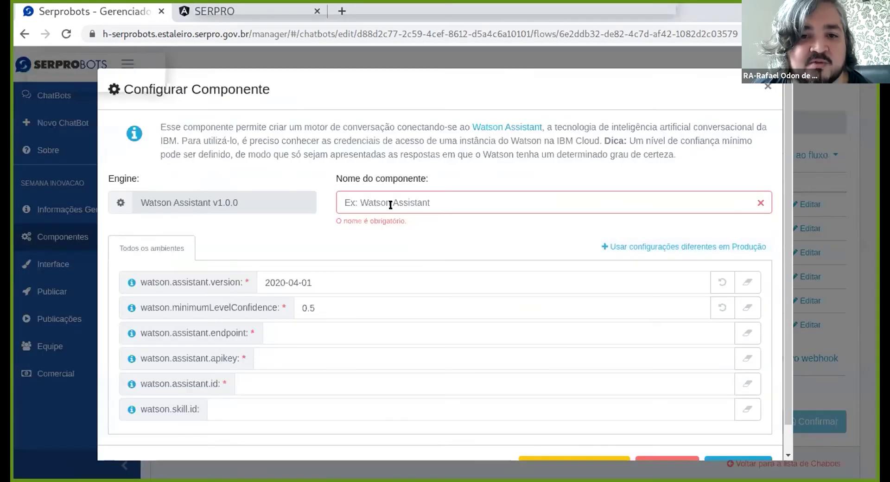
pyautogui.click(388, 204)
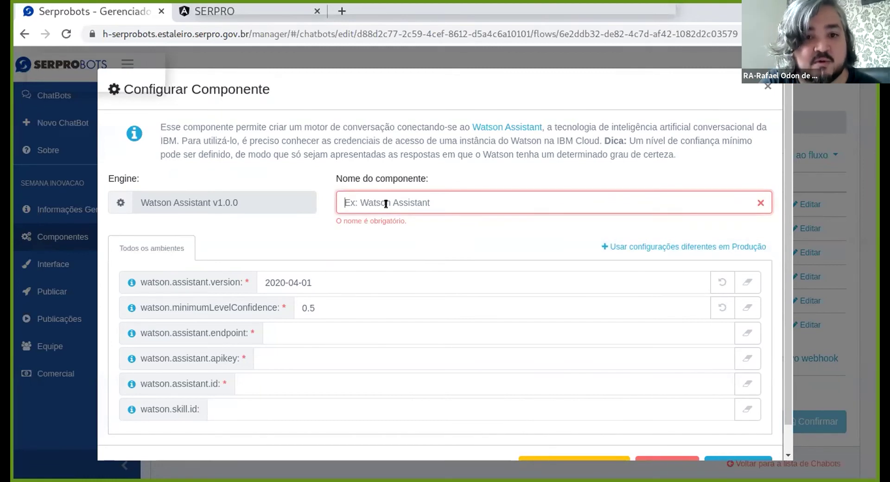
pyautogui.write('Watson')
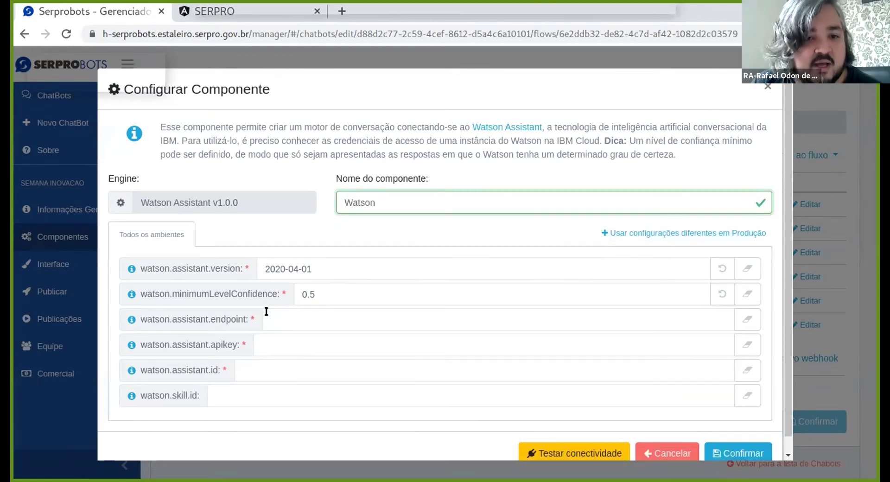
# Paste the saved Watson endpoint URL, API key, assistant ID and skill ID
pyautogui.click(271, 320)
pyautogui.click(259, 252)
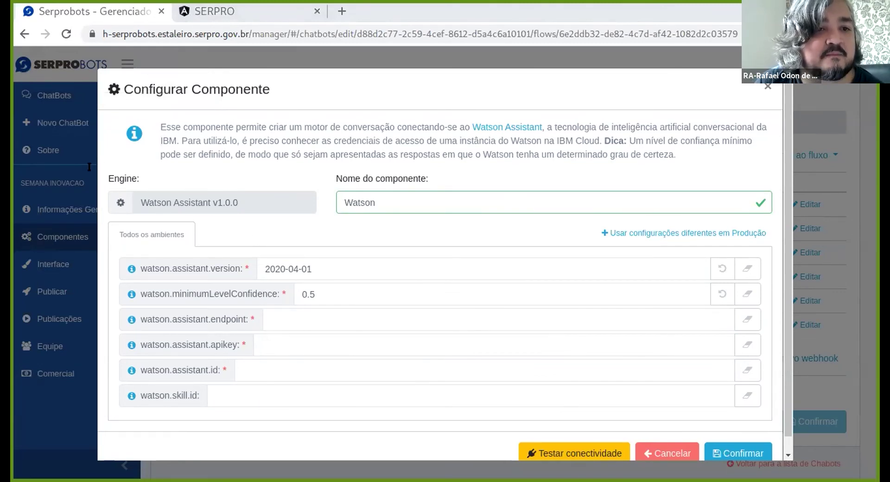
pyautogui.click(434, 310)
pyautogui.hotkey('ctrl', 'v')
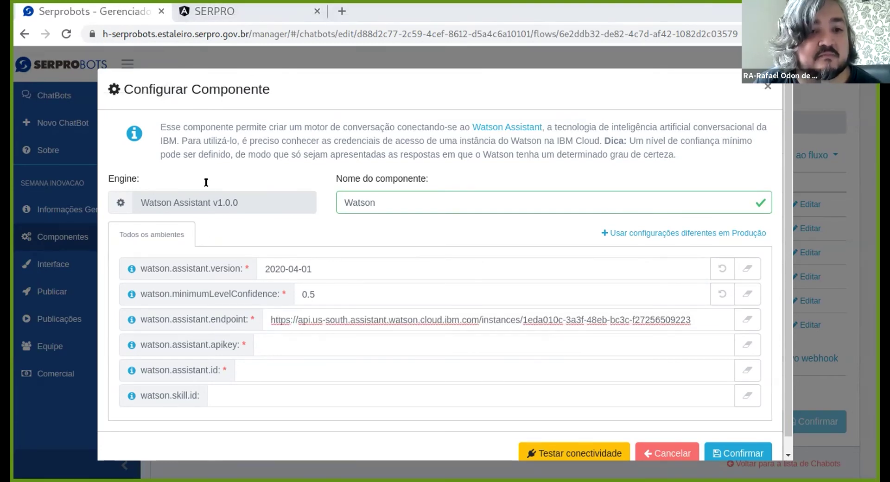
pyautogui.click(286, 338)
pyautogui.hotkey('ctrl', 'v')
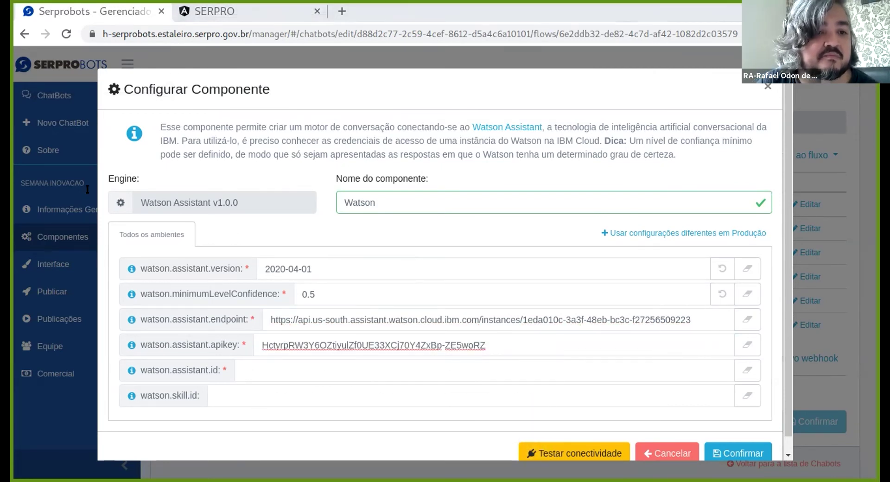
pyautogui.click(241, 371)
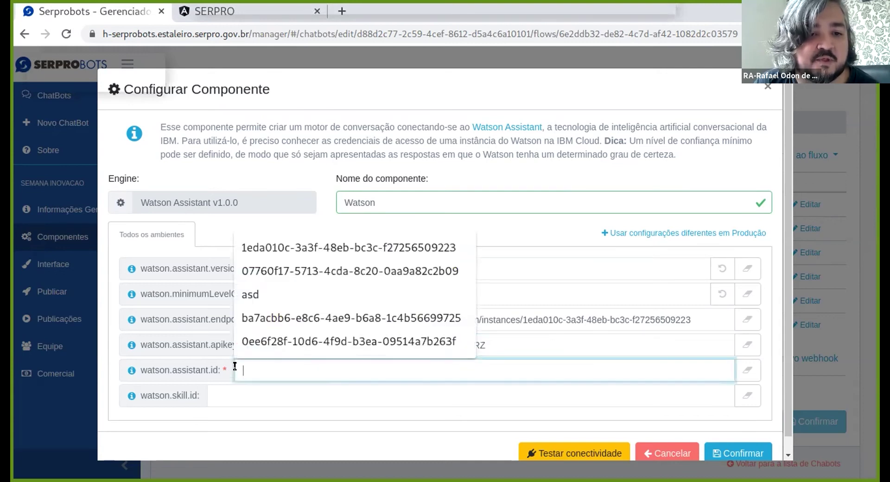
pyautogui.write('0ee6f28f-10d6-4f9d-b3ea-09514a7b263f')
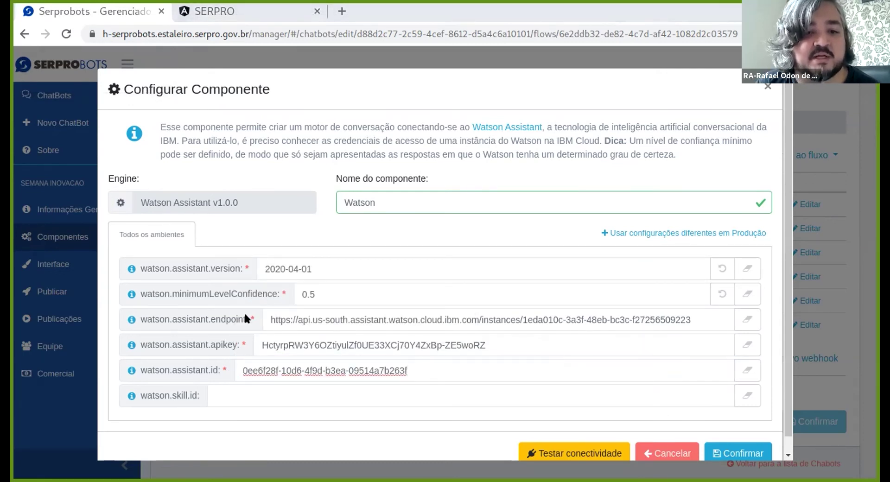
pyautogui.click(214, 395)
pyautogui.write('a76ed002-da7a-48bf-a14f-28eb0166ccde')
# Test the Watson connectivity successfully and confirm the new component
pyautogui.click(460, 410)
pyautogui.click(561, 450)
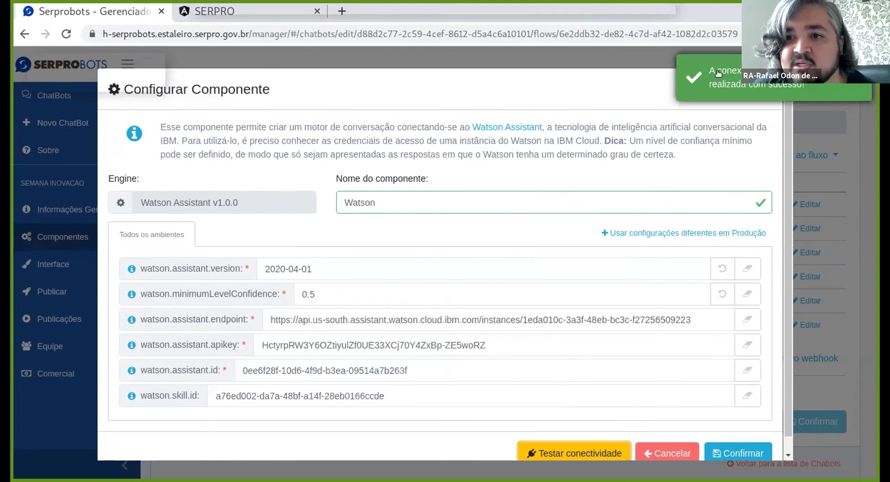
pyautogui.click(744, 452)
pyautogui.scroll(-5, 527, 349)
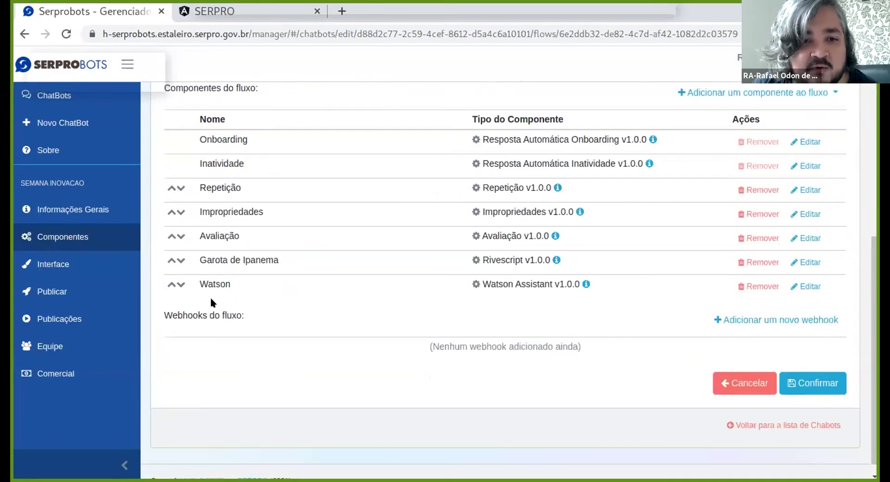
# Move Watson above Garota de Ipanema and delete the extra rules in Garota de Ipanema's script
pyautogui.click(172, 284)
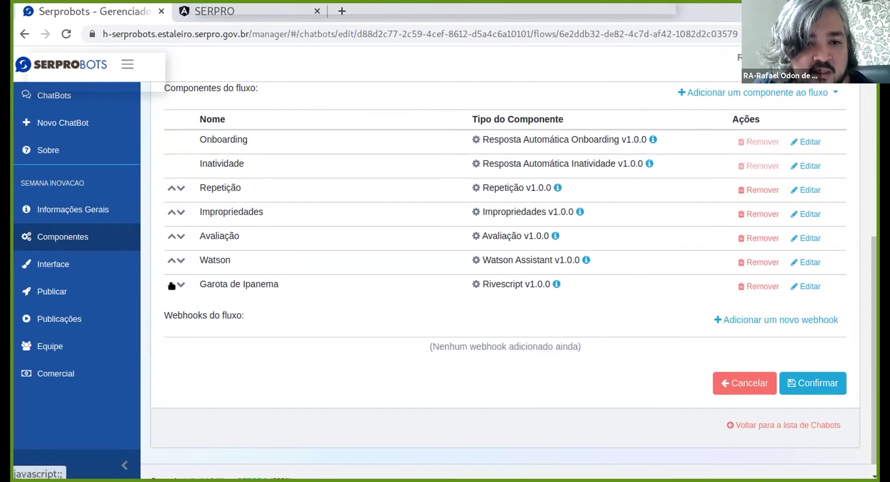
pyautogui.click(807, 286)
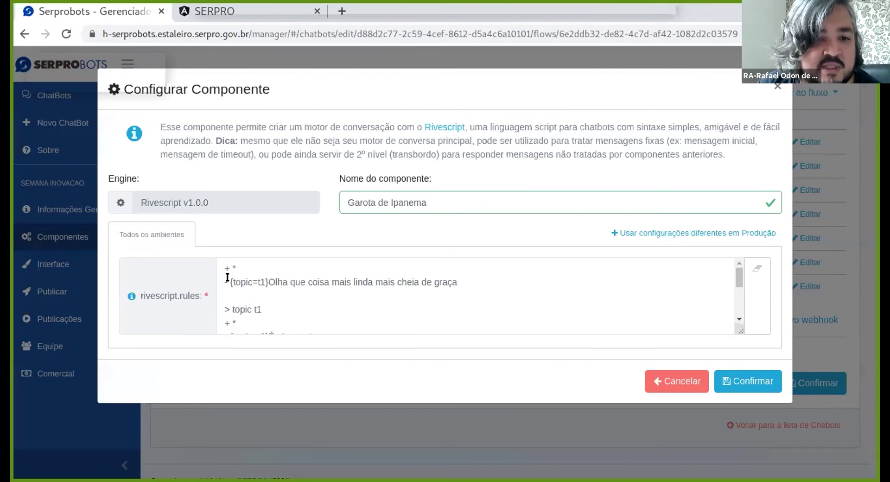
pyautogui.hotkey('ctrl', 'shift', 'End')
pyautogui.press('Delete')
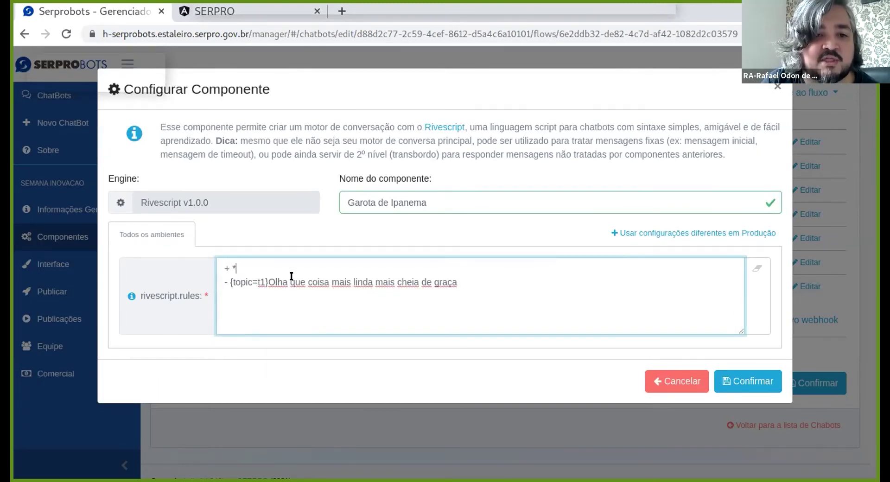
# Replace the reply with 'Não sei responder. Tente perguntar sobre o que é covid, como transmite e exames.'
pyautogui.press('Down')
pyautogui.hotkey('shift', 'End')
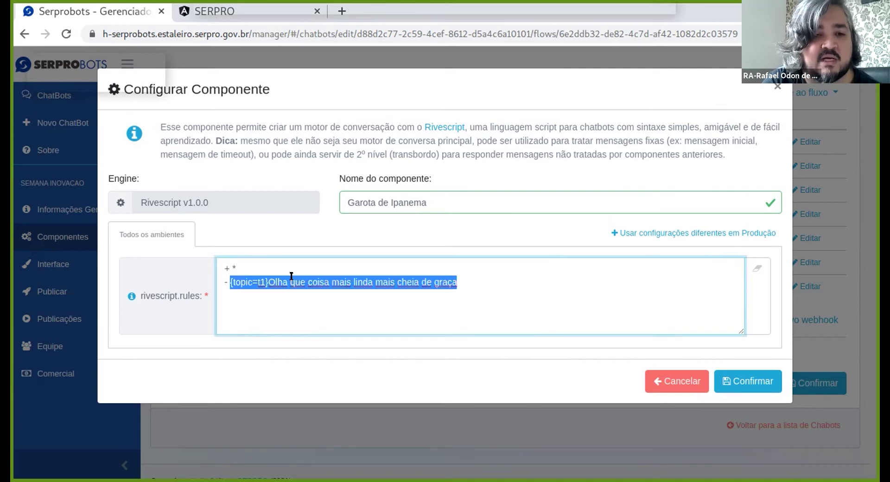
pyautogui.write('T')
pyautogui.press('BackSpace')
pyautogui.write('Não sei responder. ')
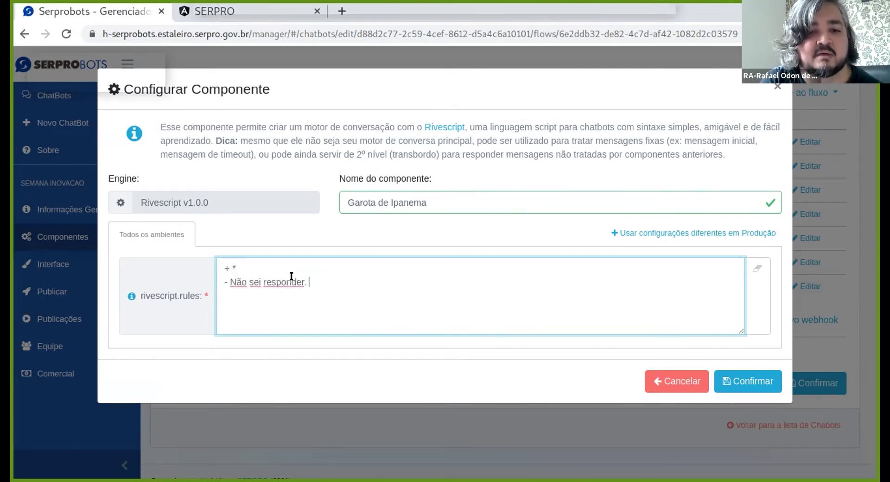
pyautogui.write('Tente perguntar sobre o que é ')
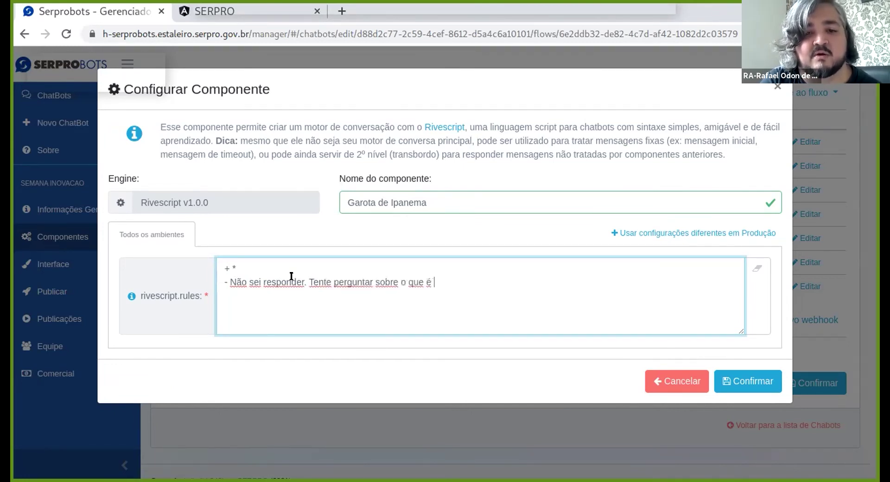
pyautogui.write('covid, como trans')
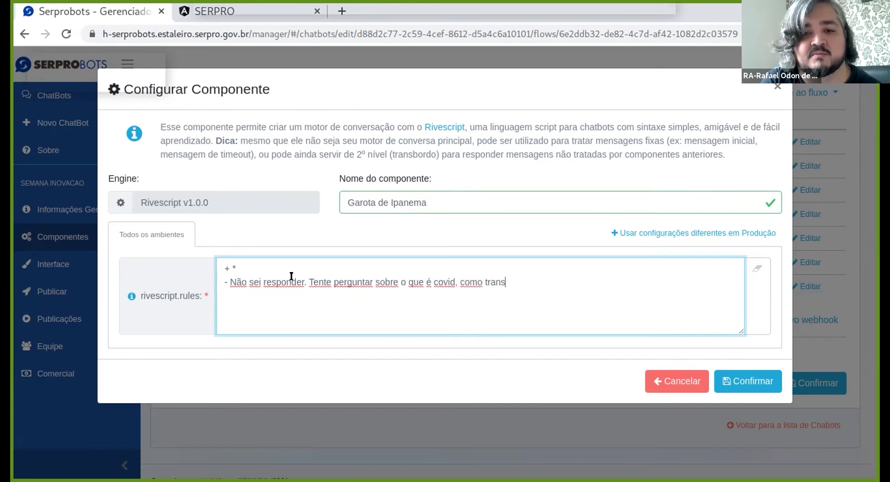
pyautogui.write('mite e exames.')
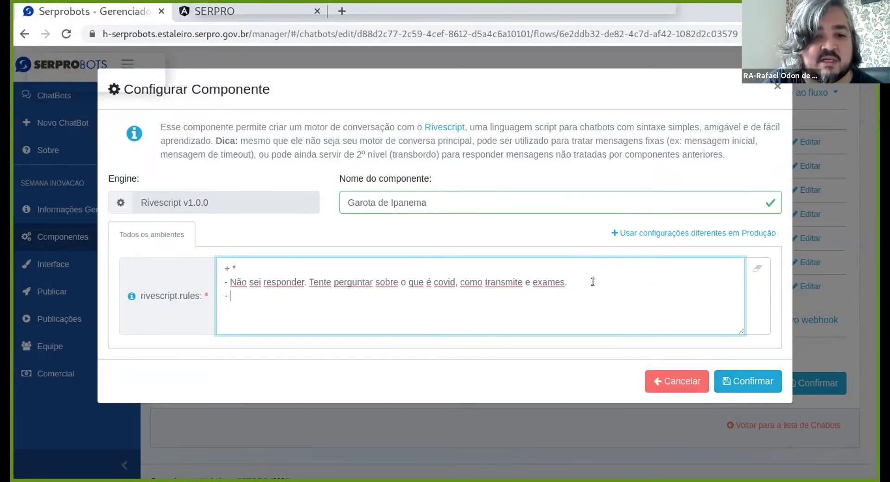
pyautogui.click(747, 381)
pyautogui.scroll(-5, 649, 370)
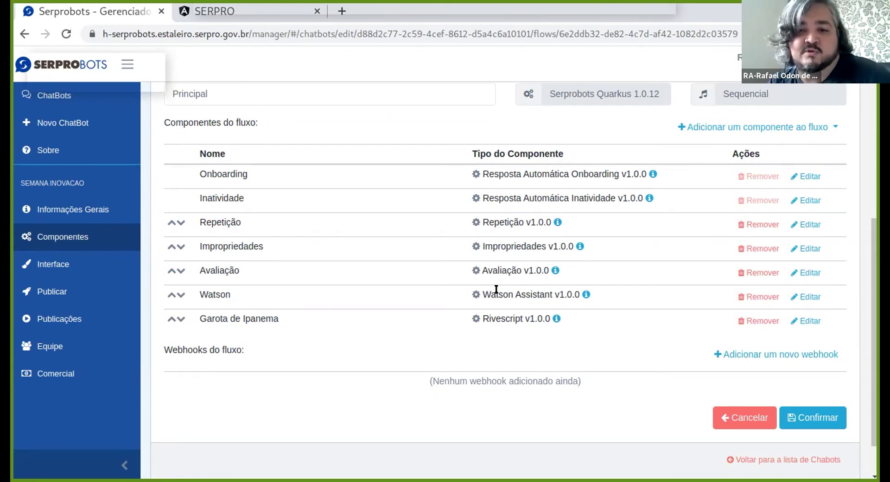
# Change Watson's minimum confidence from 0.5 to 0.3, confirm it, and save the Principal flow
pyautogui.click(808, 296)
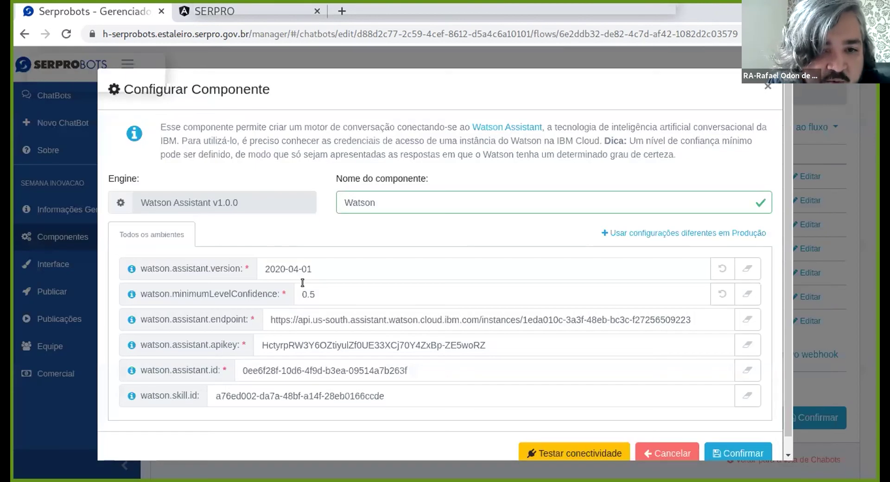
pyautogui.doubleClick(309, 294)
pyautogui.click(371, 291)
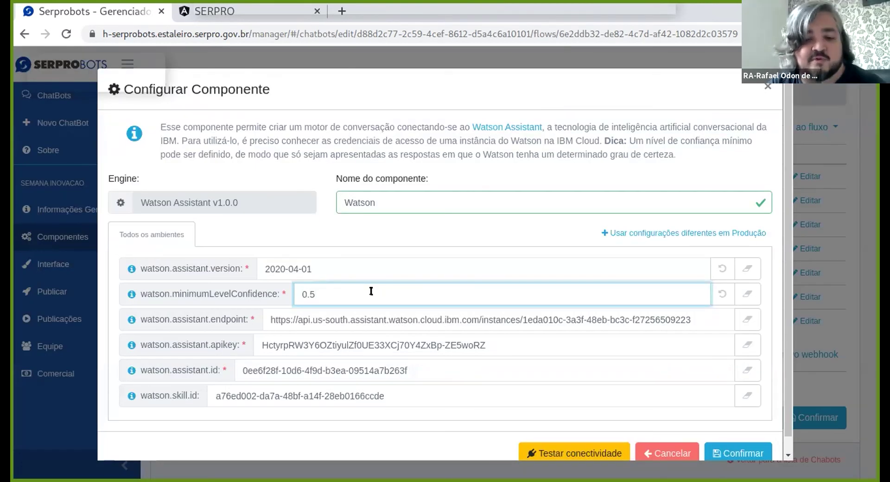
pyautogui.press('BackSpace')
pyautogui.write('3')
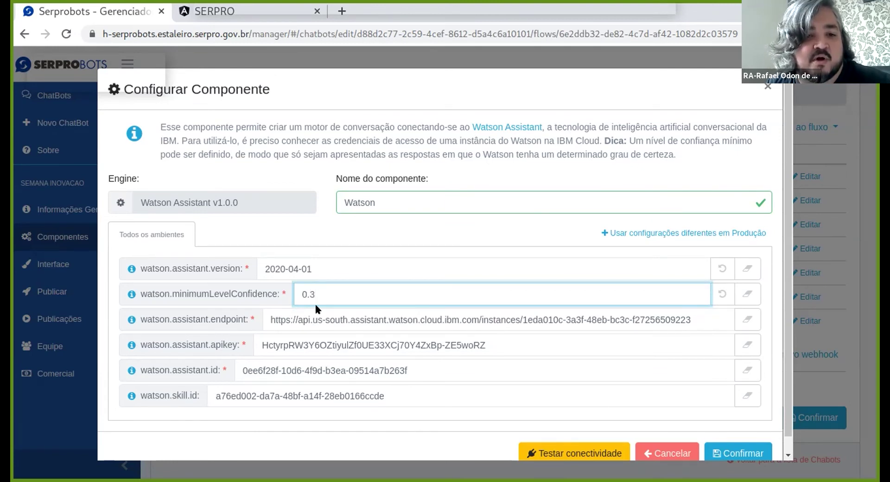
pyautogui.click(361, 413)
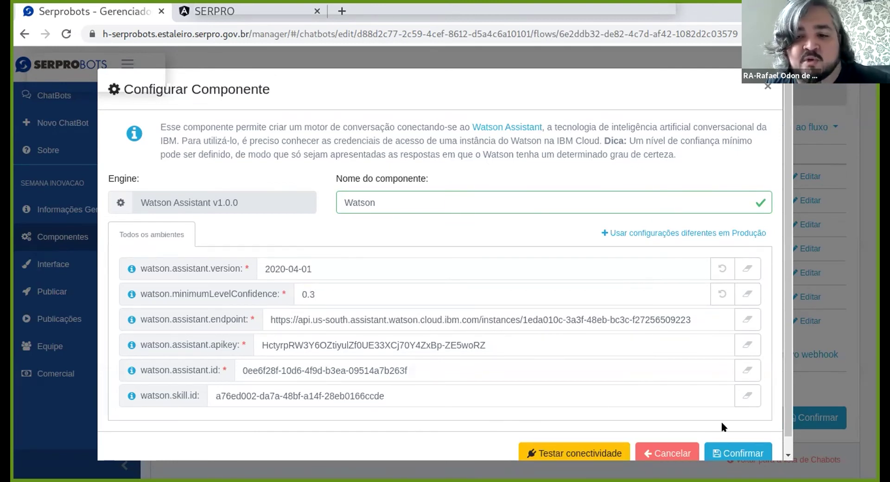
pyautogui.click(732, 449)
pyautogui.scroll(-5, 653, 397)
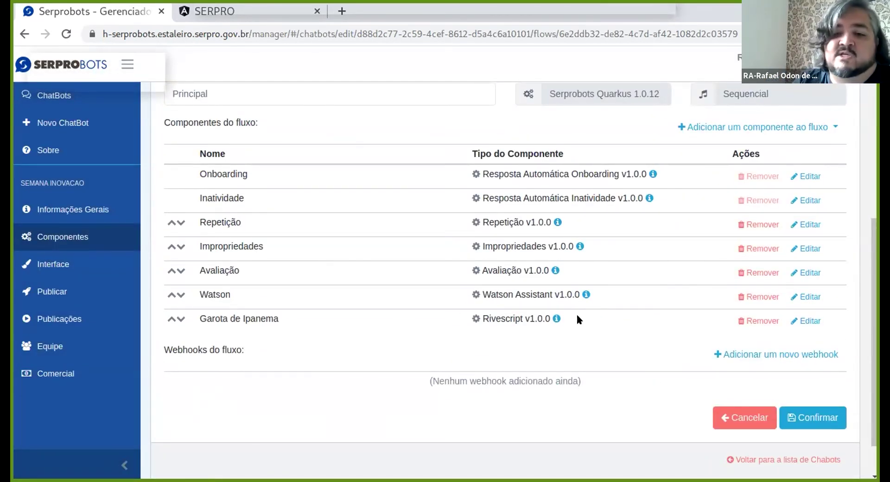
pyautogui.click(811, 413)
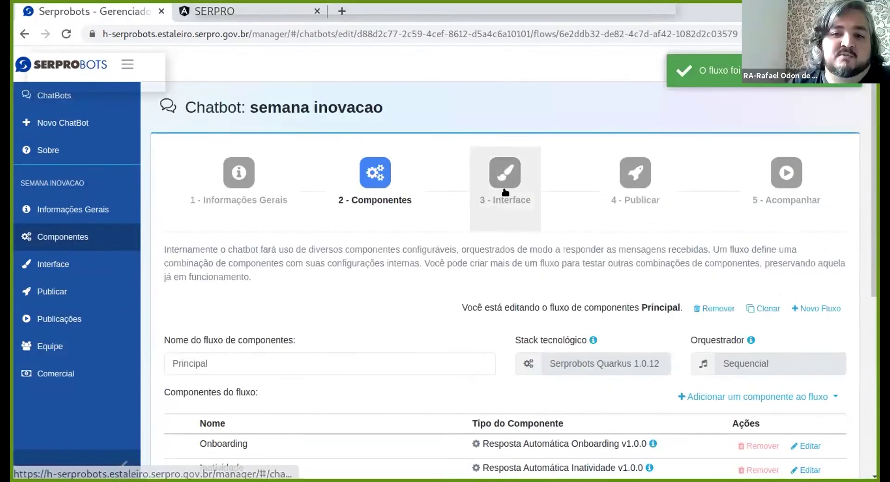
# In the Interface settings, make the chat start open and display the avatar
pyautogui.click(505, 190)
pyautogui.scroll(-4, 513, 275)
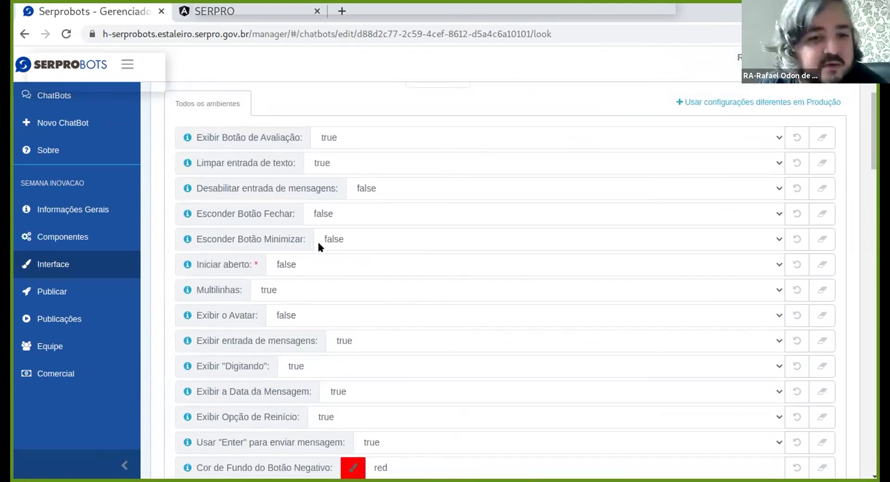
pyautogui.click(304, 263)
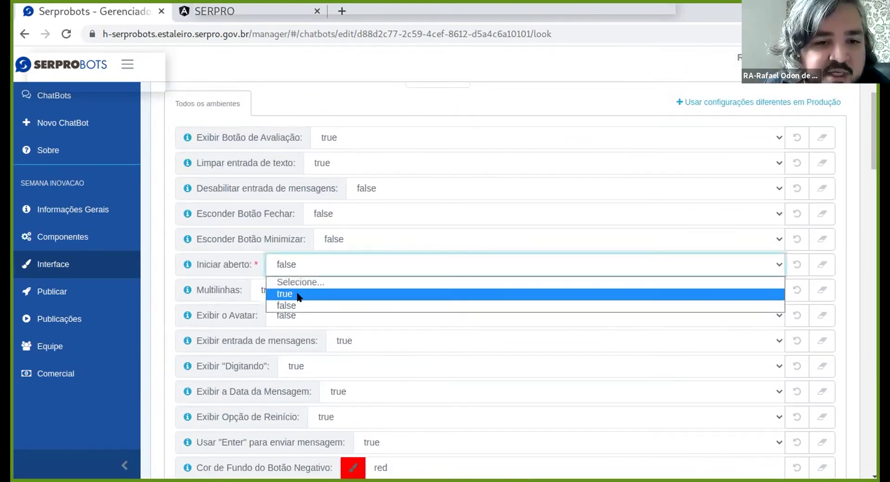
pyautogui.click(298, 295)
pyautogui.click(296, 310)
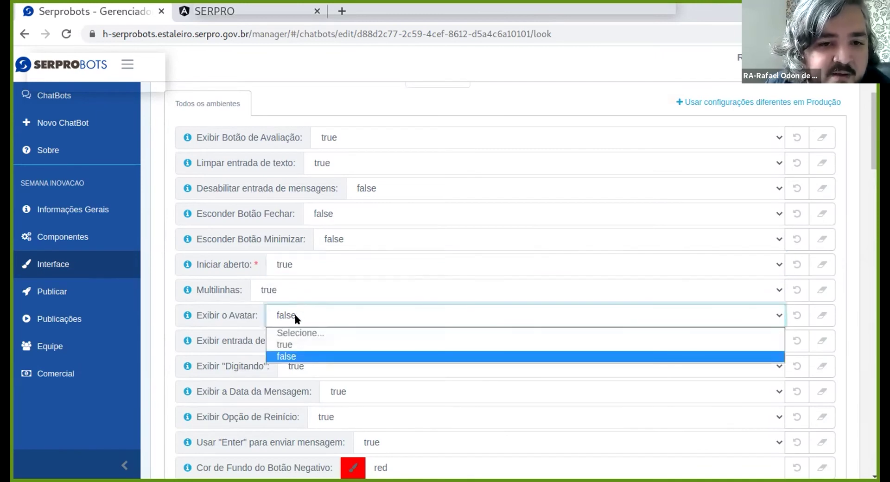
pyautogui.click(293, 338)
pyautogui.scroll(-3, 227, 319)
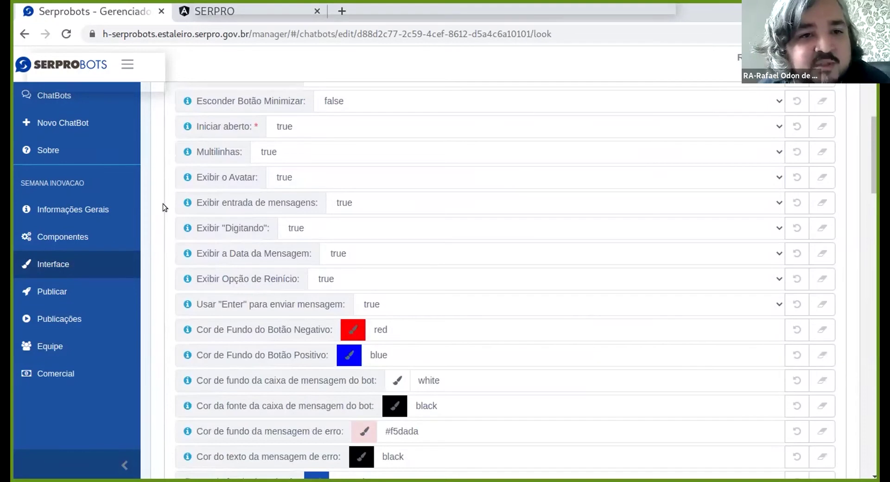
pyautogui.scroll(-3, 162, 263)
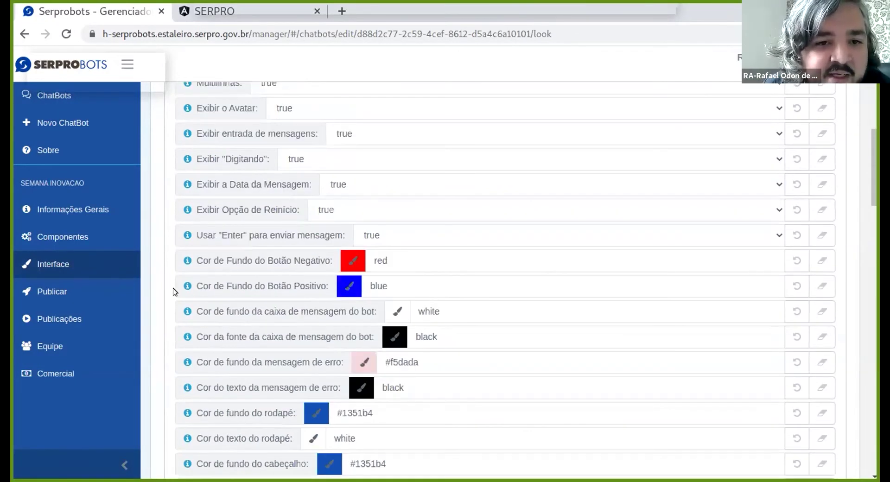
pyautogui.scroll(-1, 303, 224)
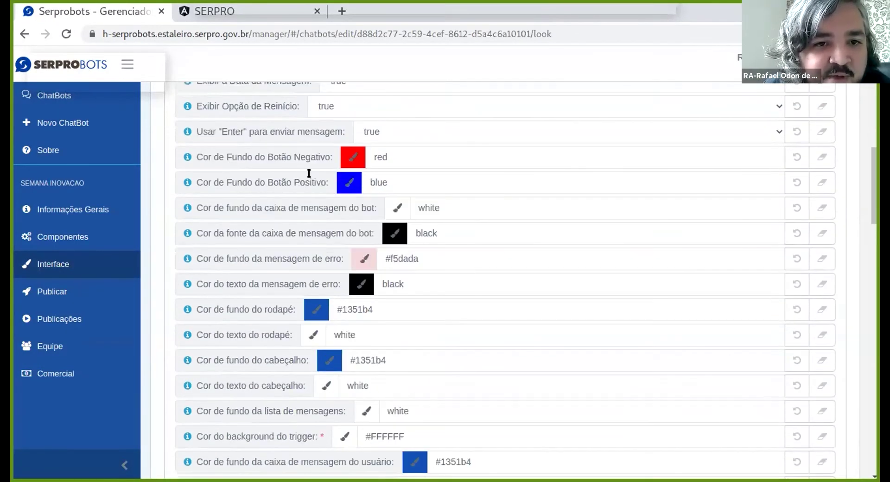
# Set the footer background to green #88e1a1 and the footer text to black
pyautogui.click(374, 304)
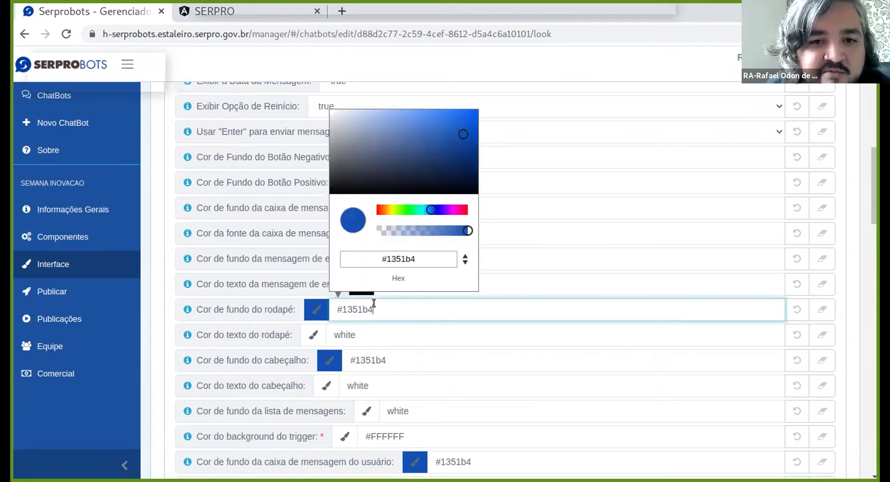
pyautogui.moveTo(401, 211); pyautogui.dragTo(410, 210)
pyautogui.click(368, 118)
pyautogui.click(388, 120)
pyautogui.click(423, 258)
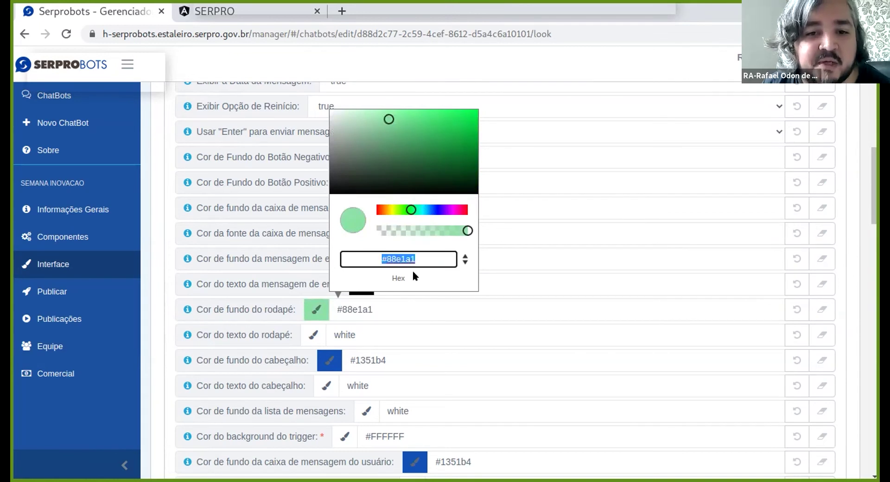
pyautogui.click(354, 334)
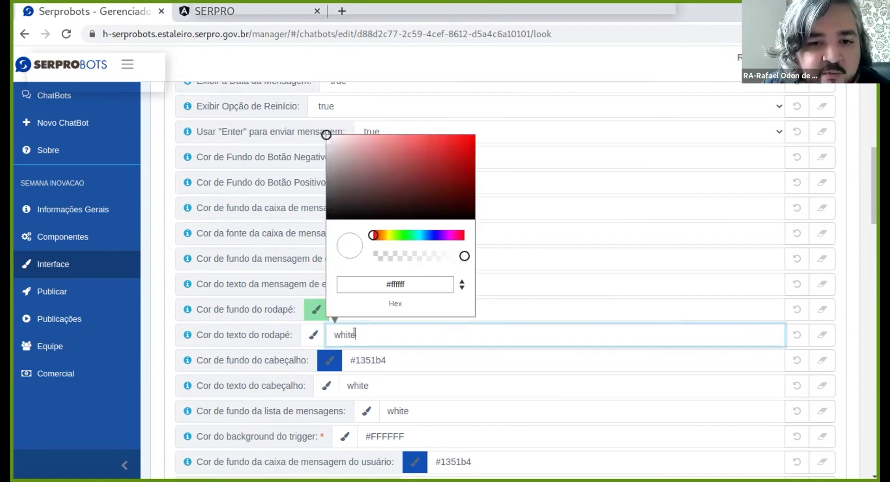
pyautogui.click(326, 219)
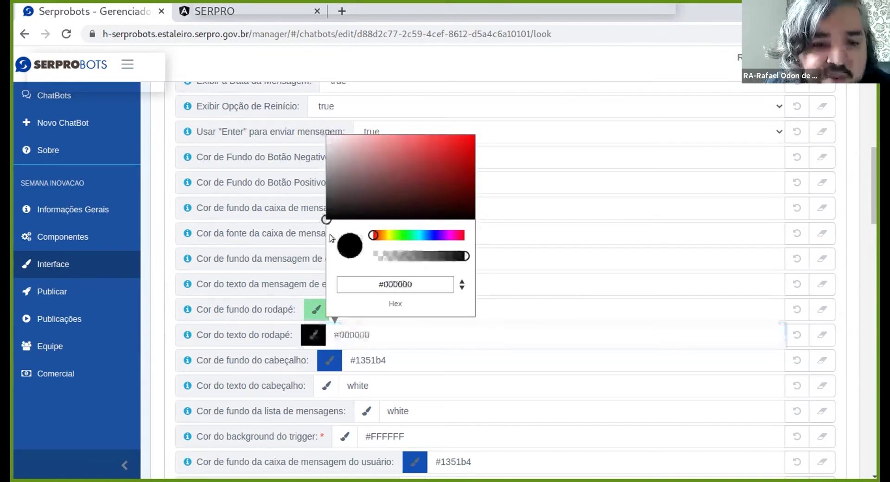
# Paste #88e1a1 as the header background and make the header text black
pyautogui.click(386, 361)
pyautogui.hotkey('ctrl', 'a')
pyautogui.write('#88e1a1')
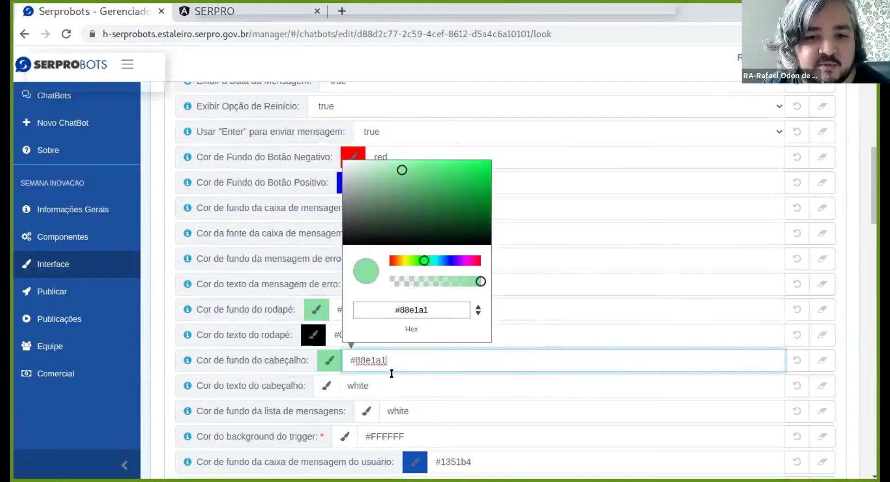
pyautogui.click(372, 384)
pyautogui.click(340, 270)
# Give the user message box a peach #ffdbb1 background with black #000000 text
pyautogui.scroll(-3, 465, 421)
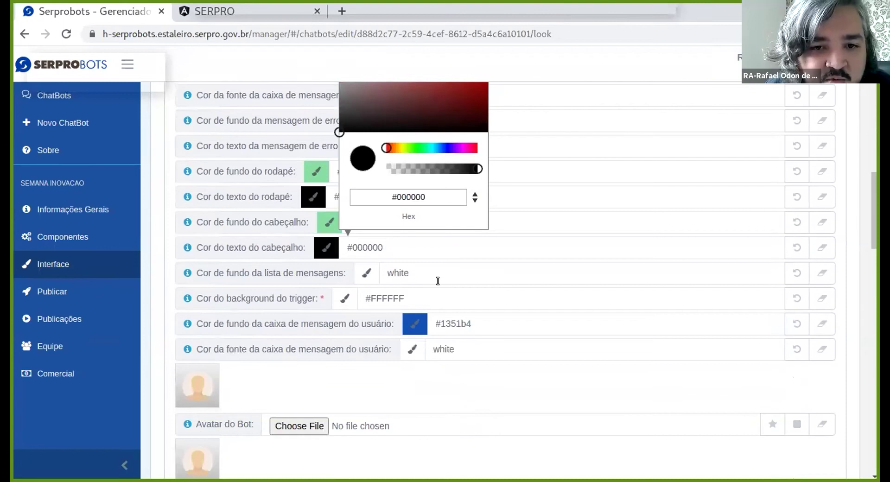
pyautogui.click(465, 324)
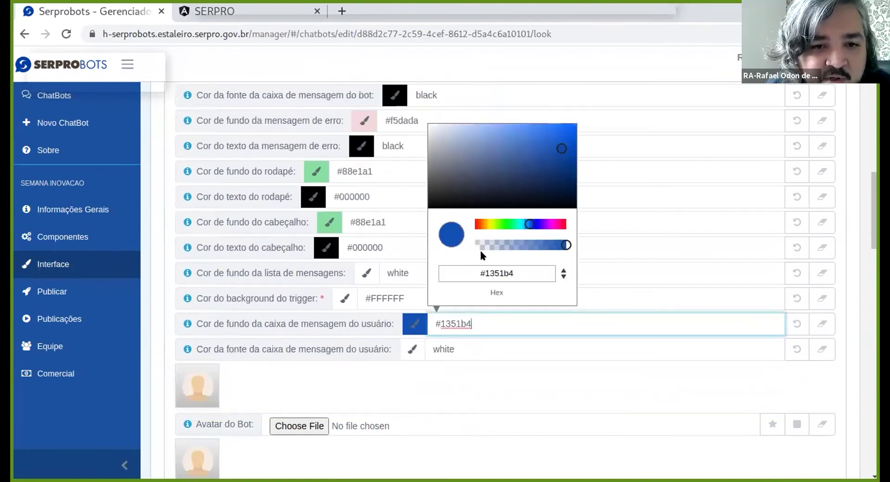
pyautogui.click(483, 224)
pyautogui.click(465, 126)
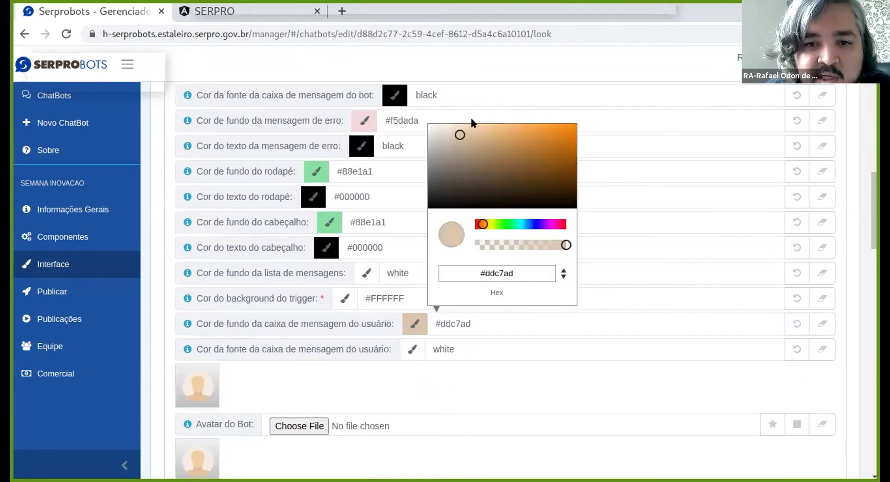
pyautogui.click(437, 341)
pyautogui.click(425, 233)
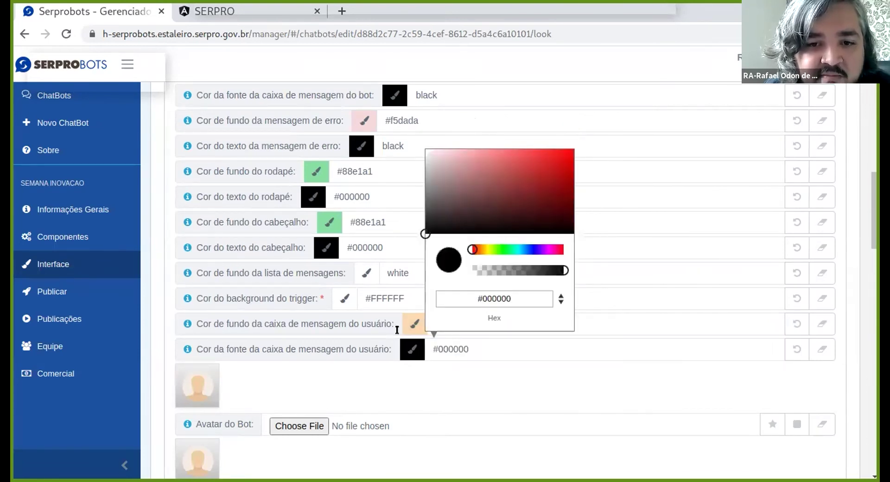
pyautogui.click(335, 371)
pyautogui.scroll(-3, 335, 371)
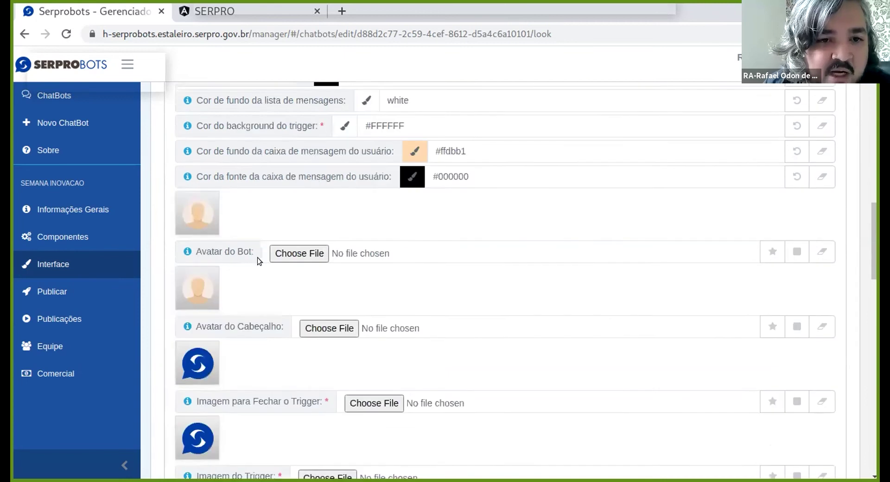
# Use avatar.png for the bot and header avatars and trigger.png for both trigger images
pyautogui.doubleClick(190, 130)
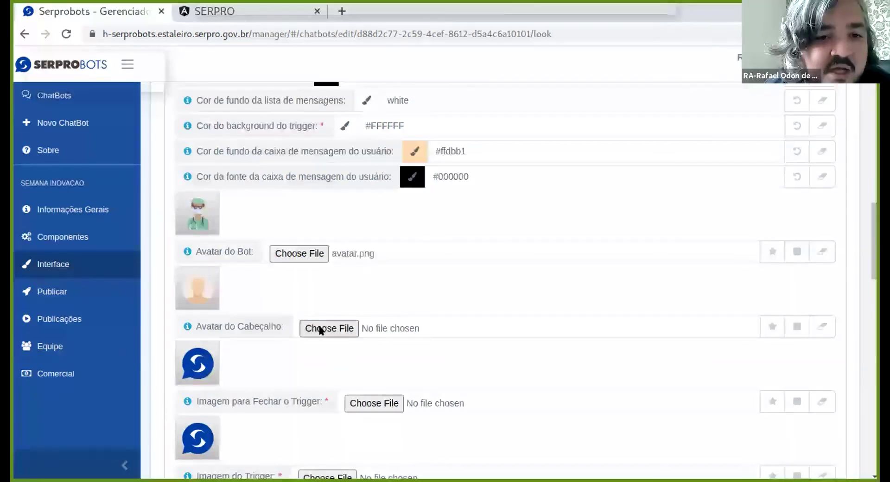
pyautogui.doubleClick(194, 129)
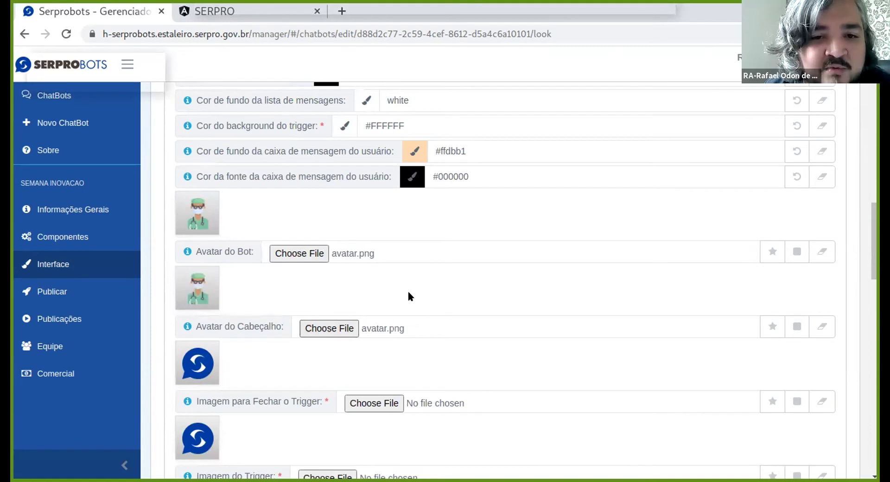
pyautogui.scroll(-4, 407, 291)
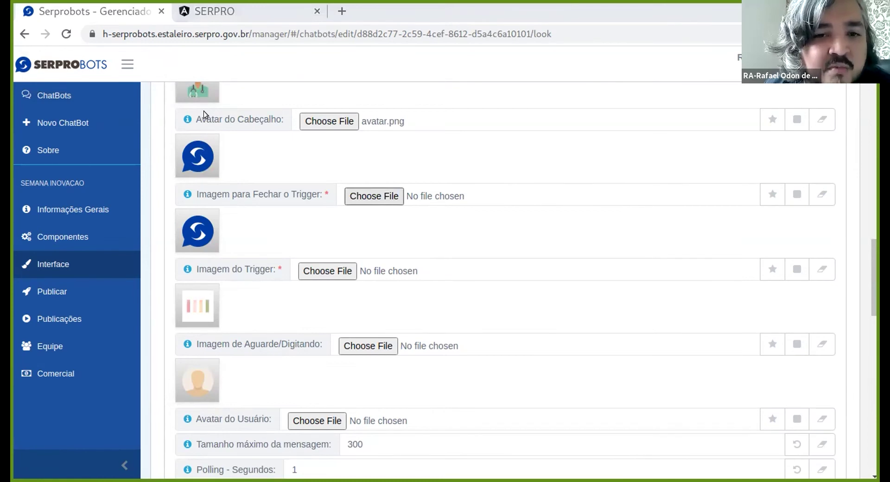
pyautogui.press('Return')
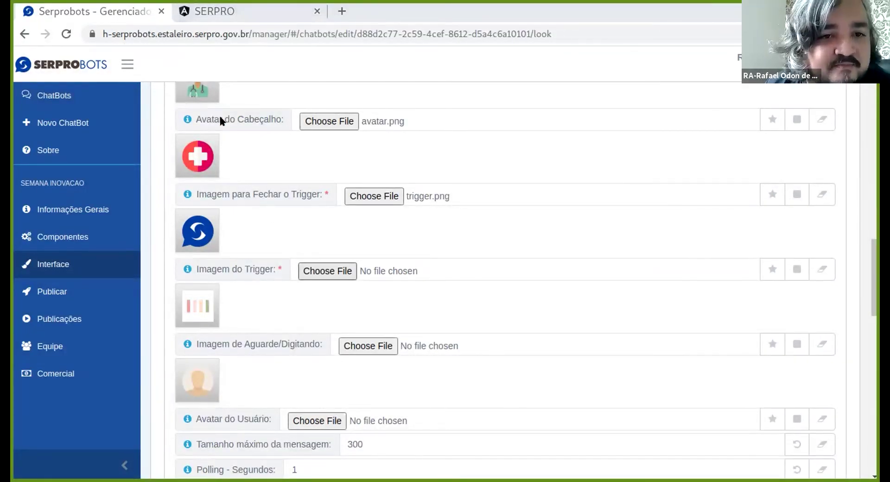
pyautogui.press('Return')
pyautogui.scroll(-1, 370, 296)
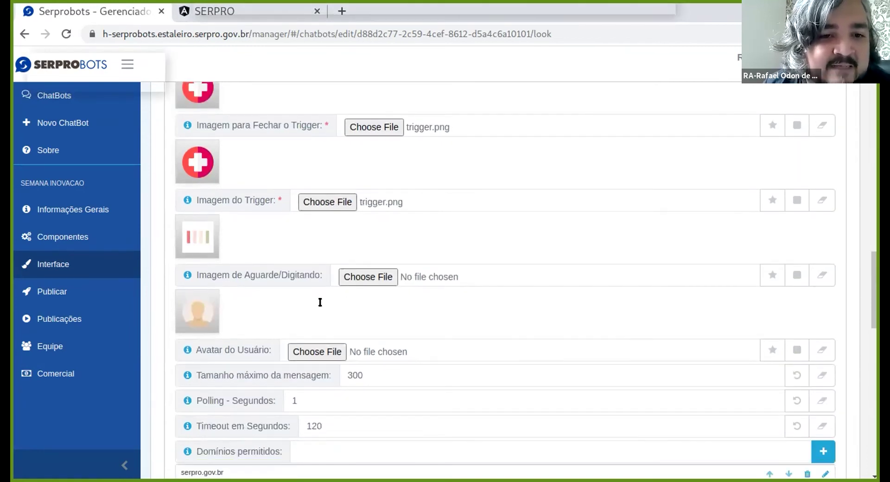
pyautogui.scroll(-3, 346, 299)
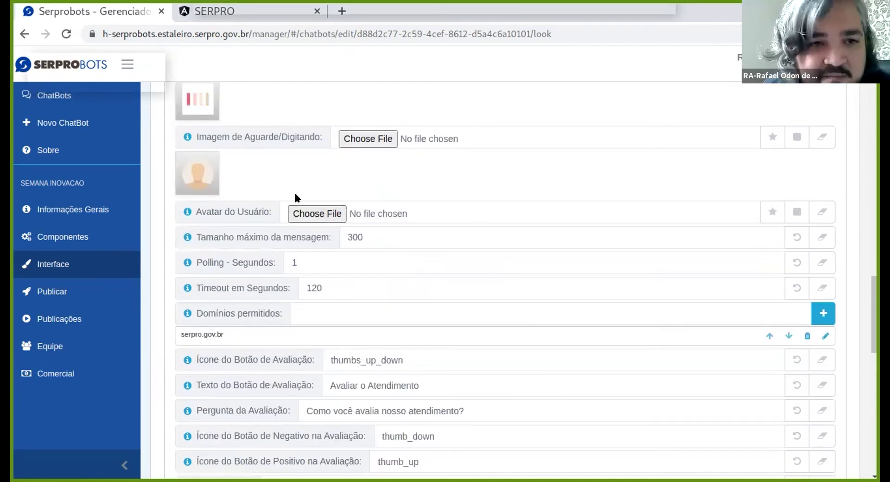
pyautogui.scroll(-2, 402, 276)
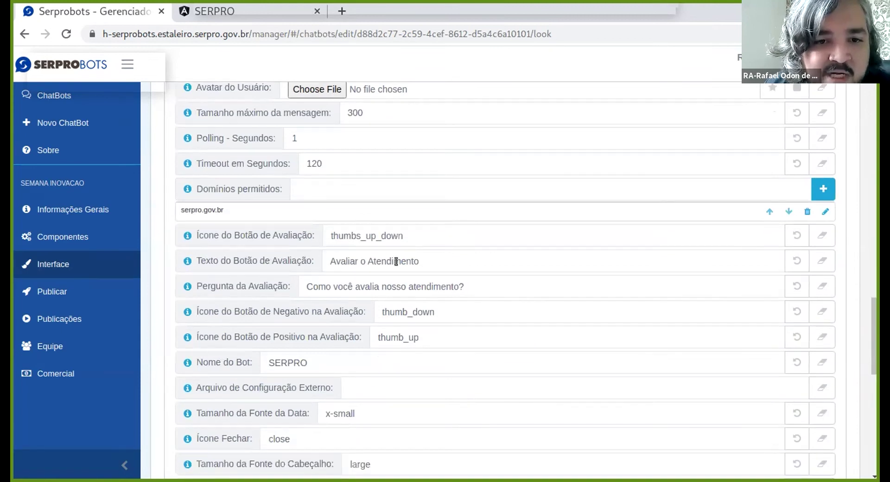
pyautogui.scroll(-3, 396, 259)
# Replace SERPRO with 'Ajuda Covid' as both the bot name and header title
pyautogui.click(331, 206)
pyautogui.hotkey('ctrl', 'a')
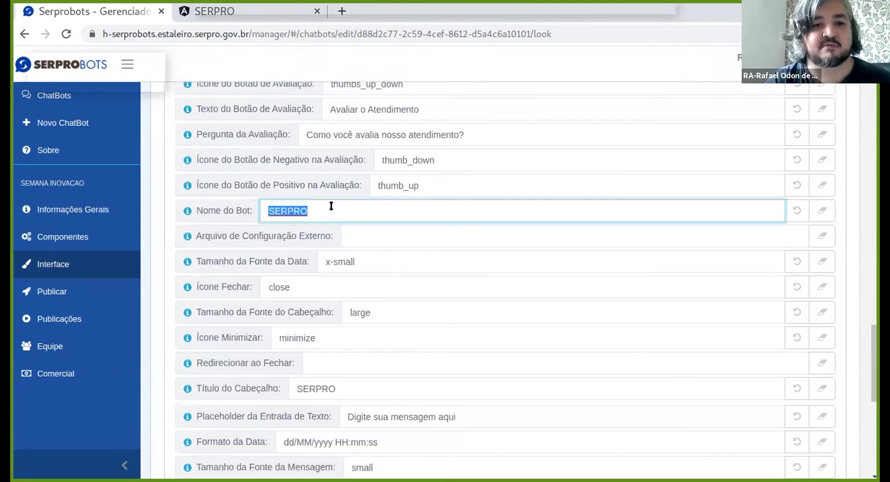
pyautogui.write('Ajuda Covid')
pyautogui.scroll(-2, 369, 257)
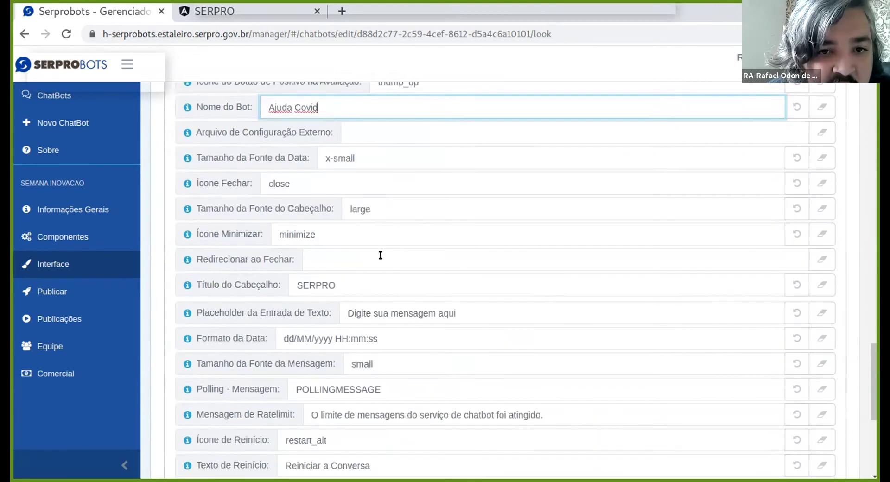
pyautogui.doubleClick(348, 284)
pyautogui.write('A')
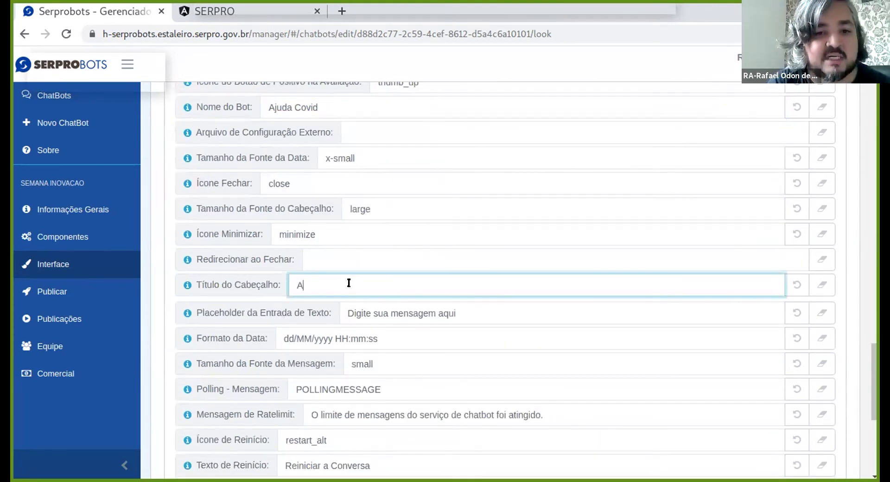
pyautogui.write('juda COvi')
pyautogui.press('BackSpace')
pyautogui.press('BackSpace')
pyautogui.write('ovid')
pyautogui.scroll(-5, 348, 283)
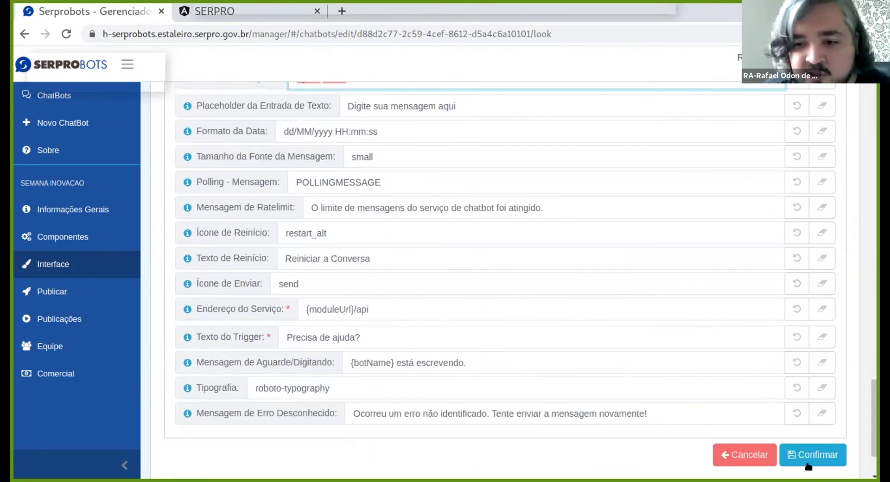
# Confirm the Interface form and review the saved settings with start-open, multiline and avatar true
pyautogui.click(821, 455)
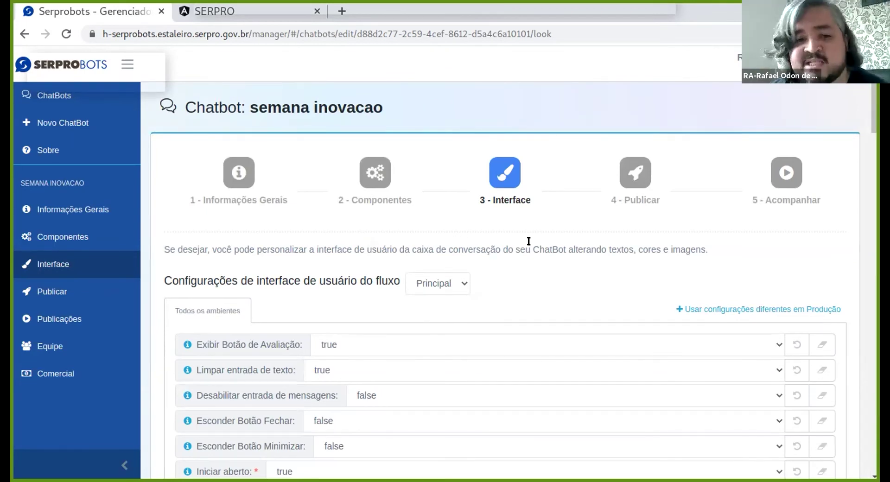
pyautogui.scroll(-2, 352, 310)
pyautogui.scroll(2, 418, 310)
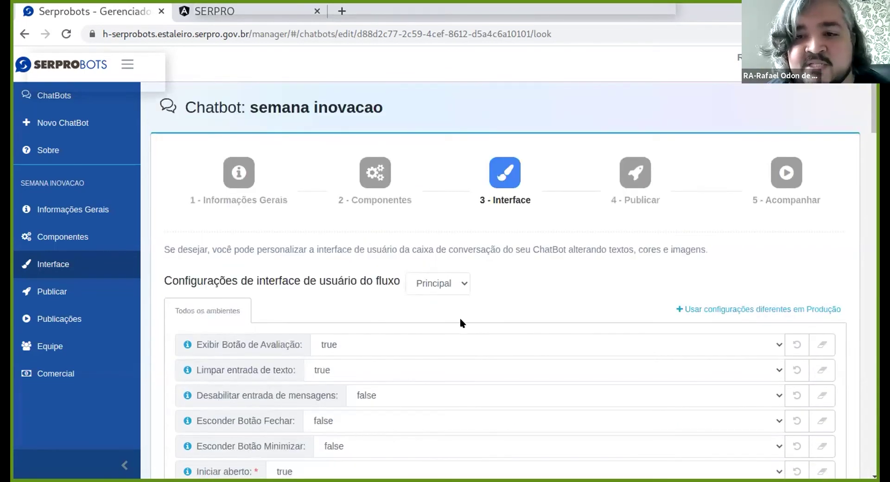
pyautogui.scroll(-6, 661, 271)
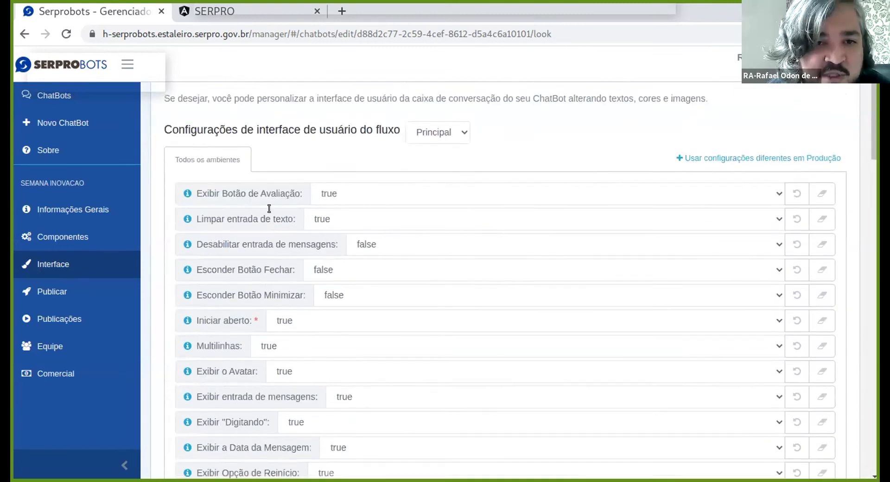
pyautogui.scroll(6, 547, 356)
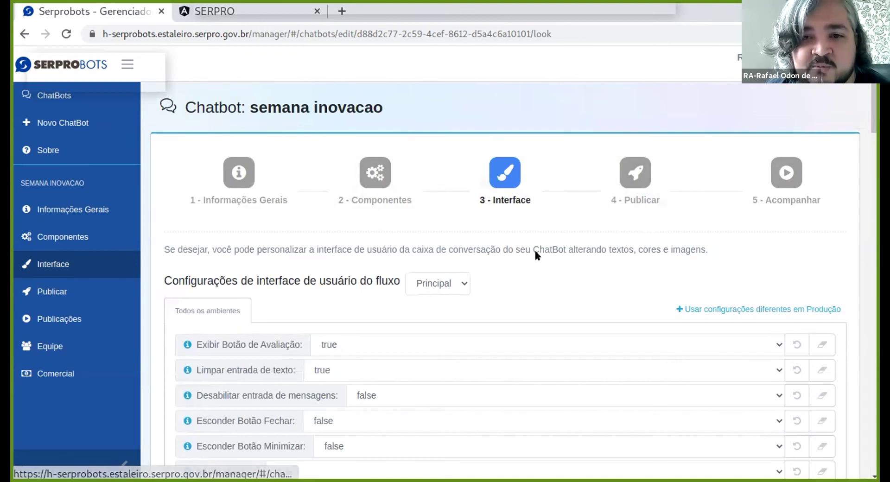
pyautogui.scroll(-5, 527, 266)
pyautogui.scroll(5, 684, 189)
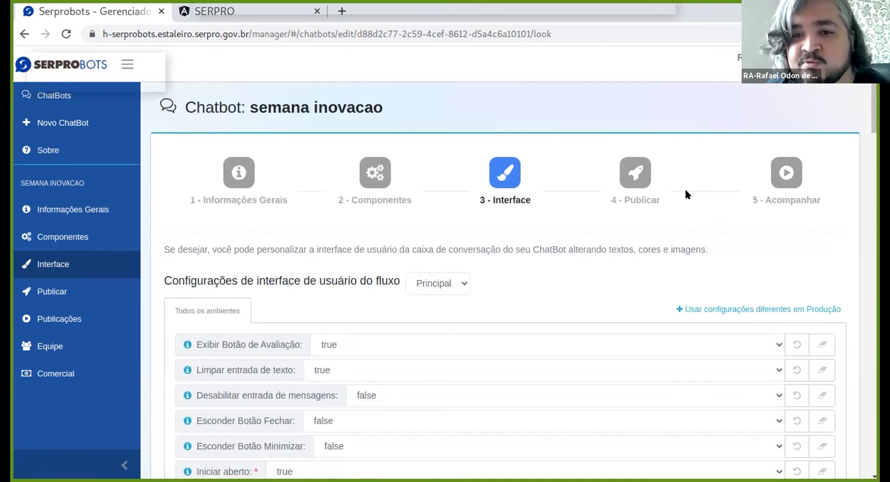
# In the Publicar step choose flow Principal and environment Desenvolvimento, then switch to the web test tab
pyautogui.click(621, 193)
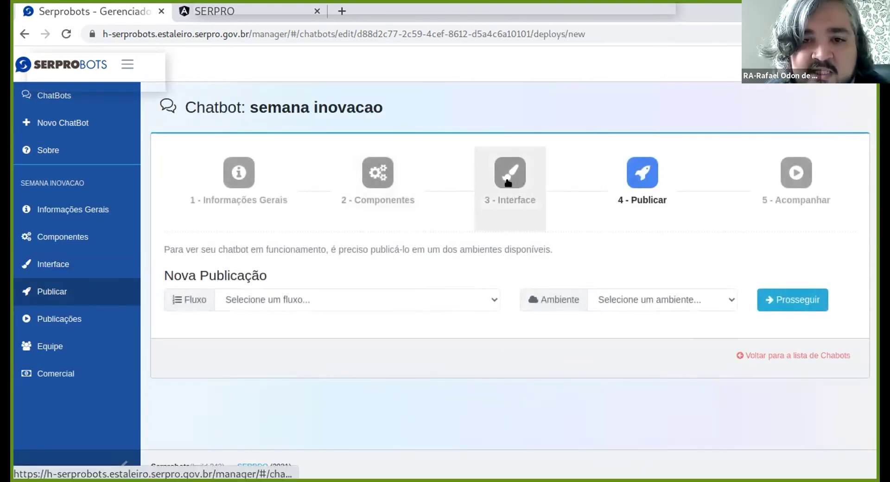
pyautogui.click(402, 298)
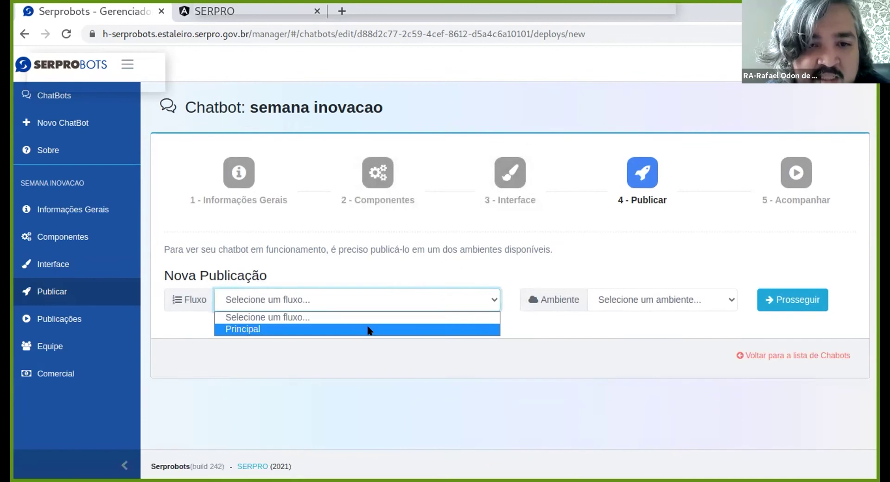
pyautogui.click(368, 329)
pyautogui.click(672, 304)
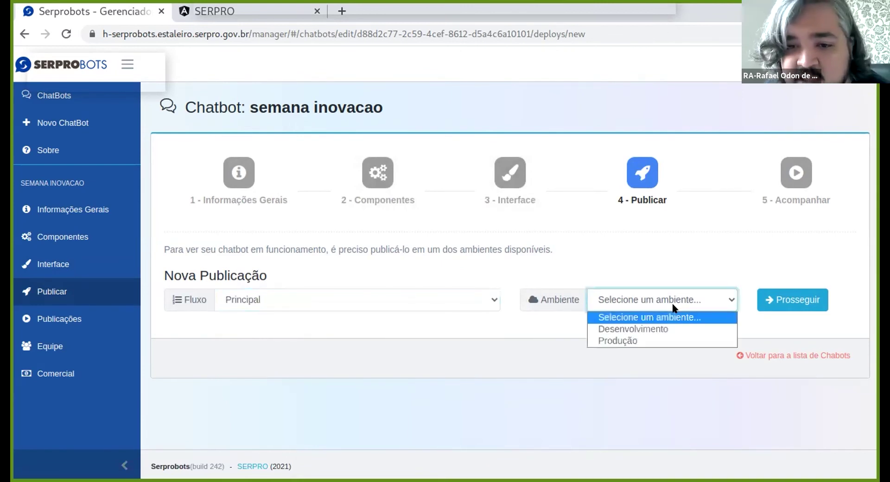
pyautogui.click(644, 330)
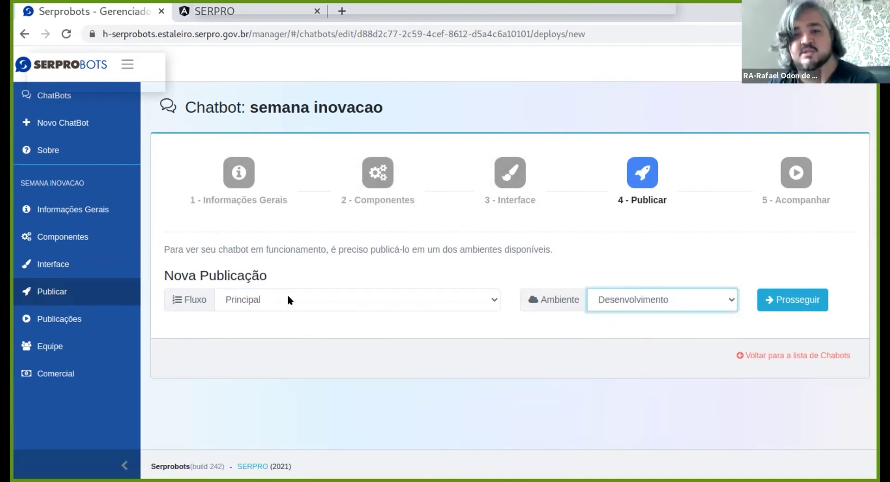
pyautogui.click(236, 11)
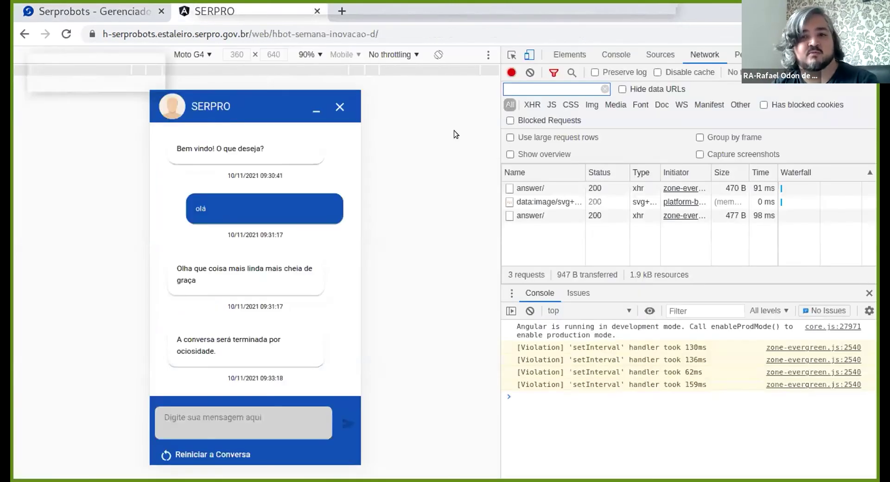
# Disable mobile emulation, load test.html with DevTools closed and the chat open, then return to the manager
pyautogui.click(529, 55)
pyautogui.click(424, 28)
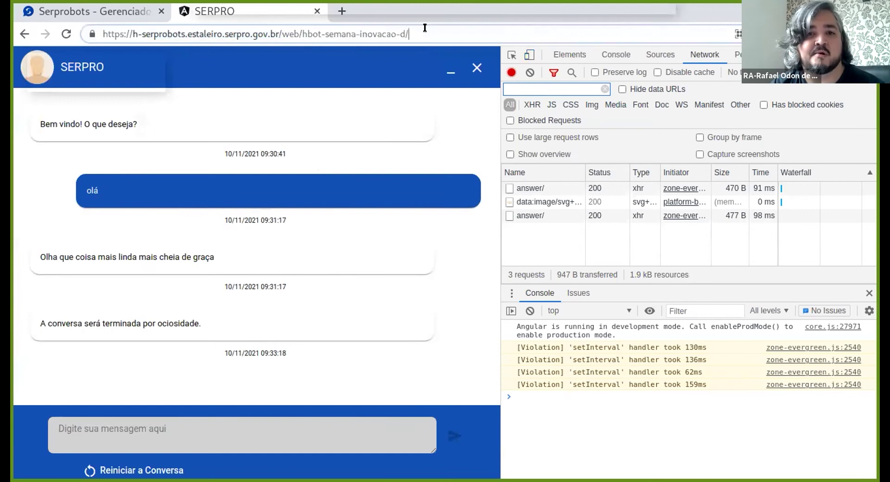
pyautogui.write('tes')
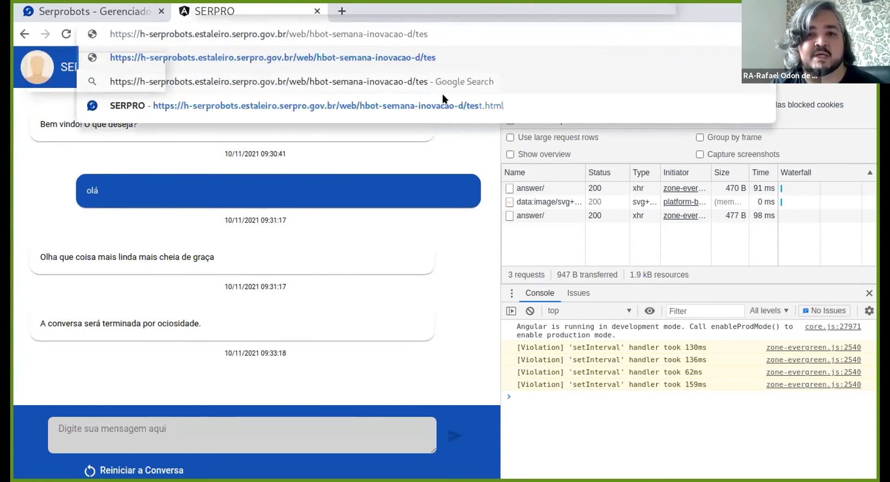
pyautogui.write('te.html')
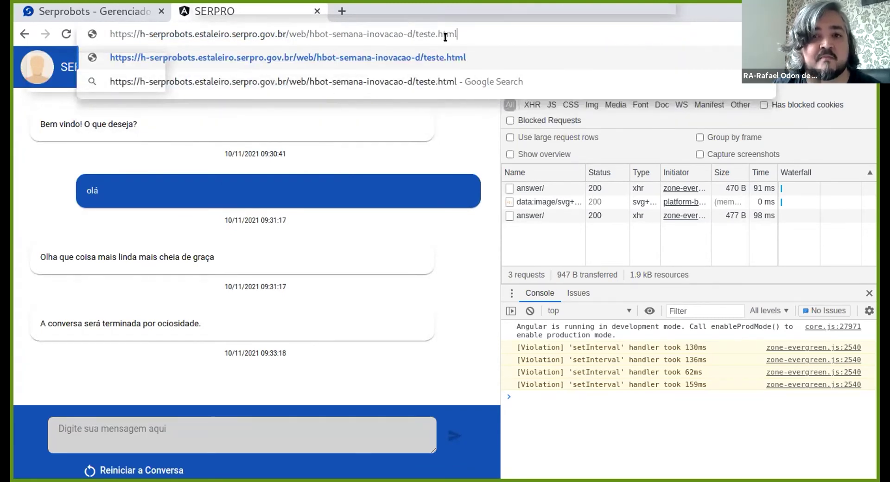
pyautogui.press('Return')
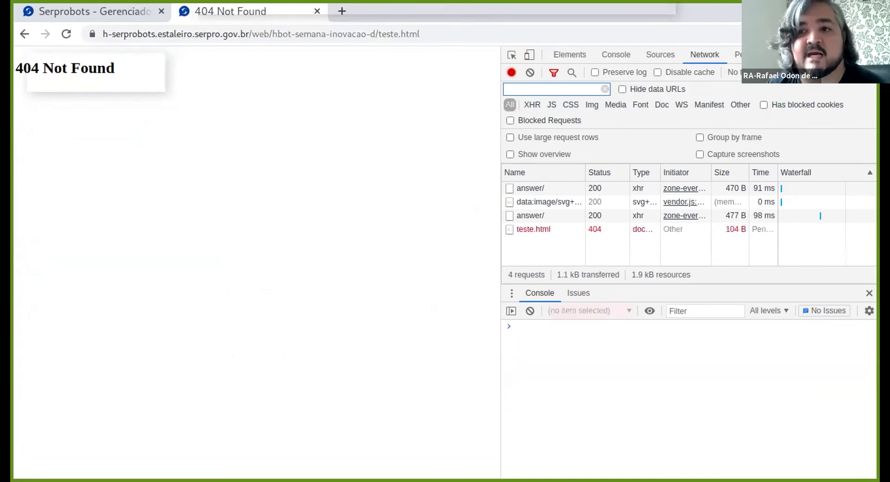
pyautogui.click(397, 30)
pyautogui.click(397, 32)
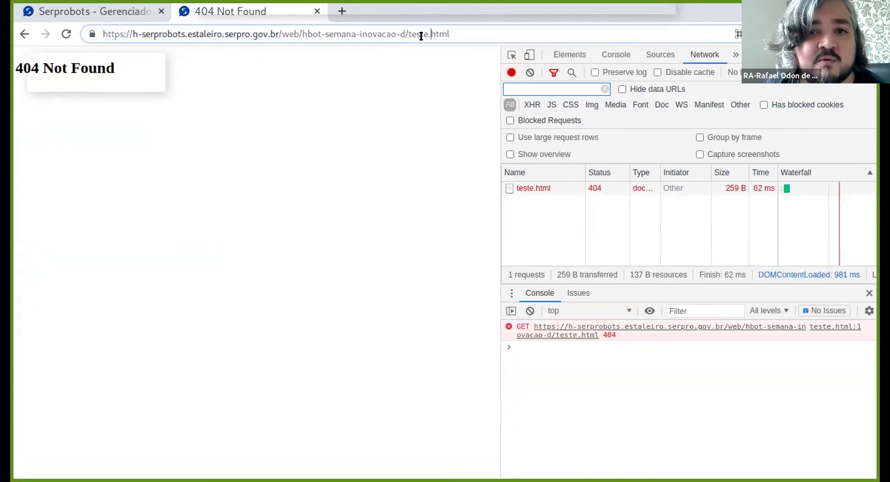
pyautogui.press('BackSpace')
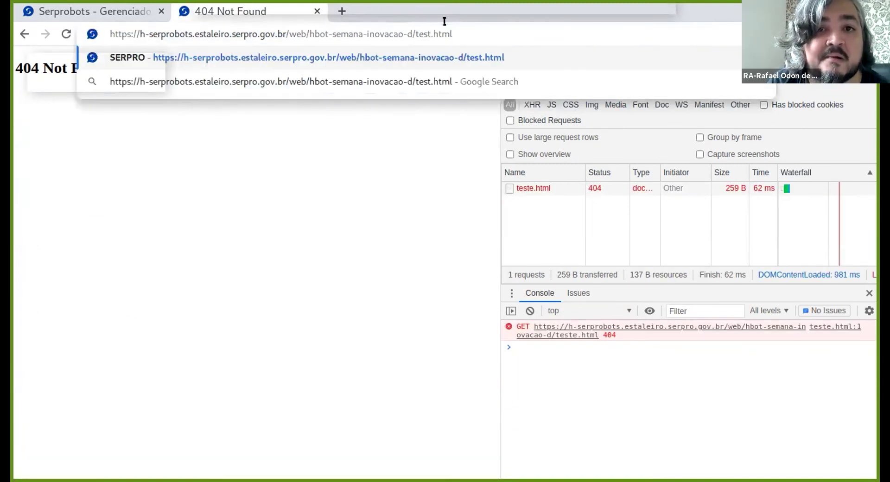
pyautogui.press('Return')
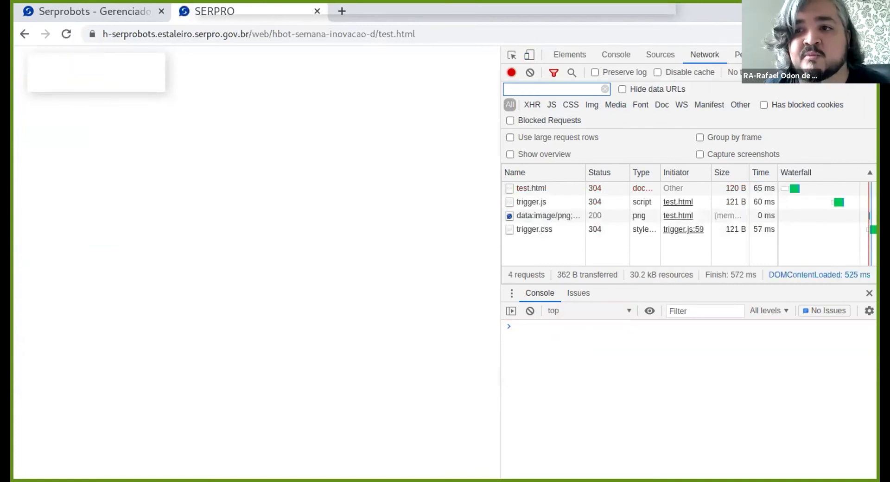
pyautogui.press('F12')
pyautogui.click(840, 444)
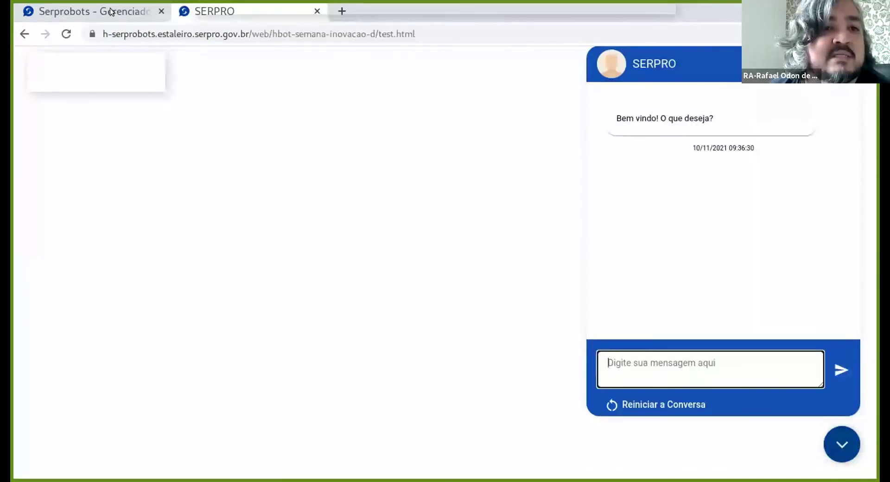
pyautogui.click(92, 11)
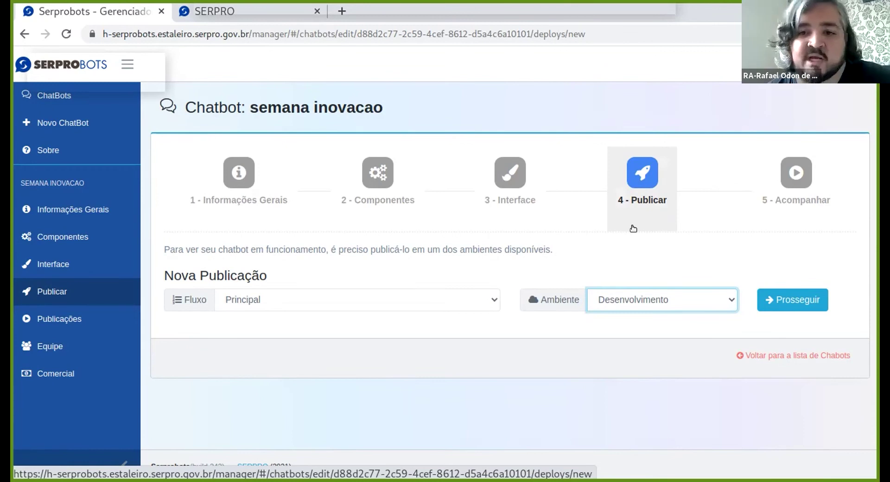
# Proceed to the summary, publish the Principal flow, and confirm the Desenvolvimento warning
pyautogui.click(783, 300)
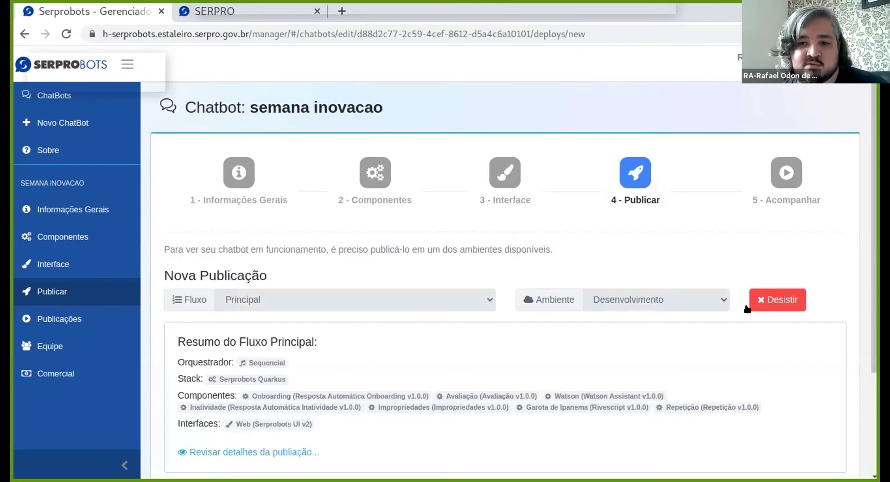
pyautogui.scroll(-3, 742, 308)
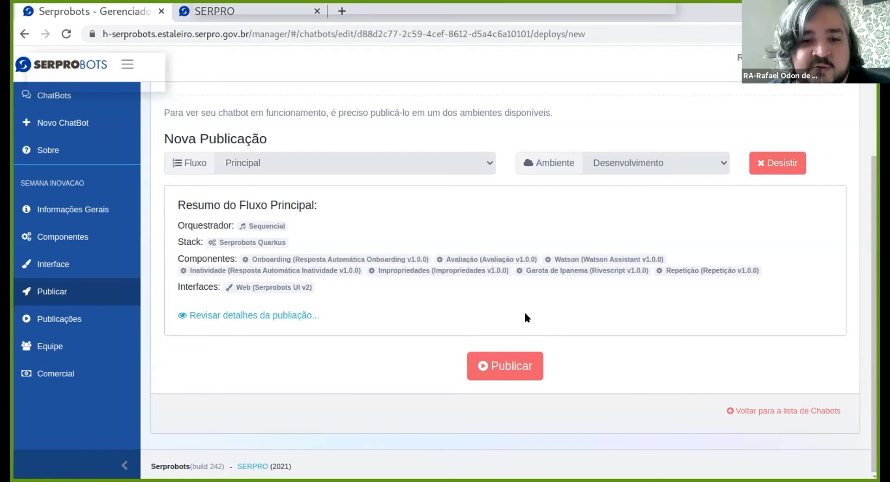
pyautogui.click(497, 365)
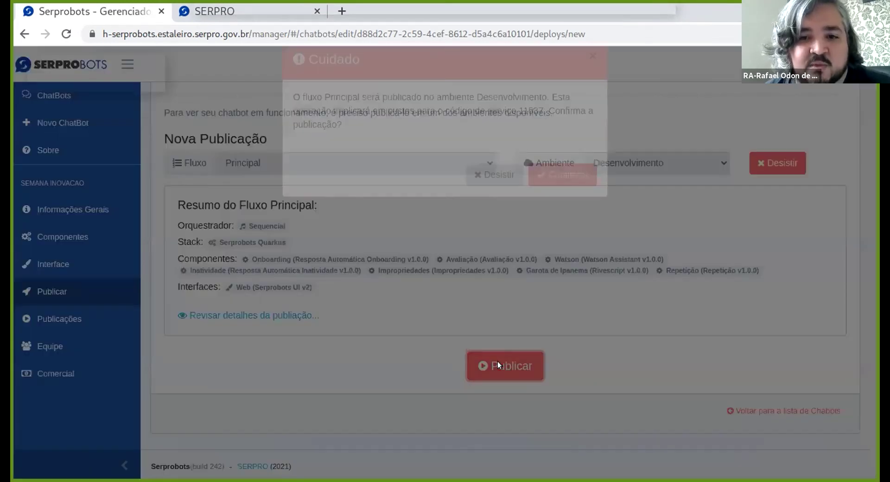
pyautogui.click(559, 202)
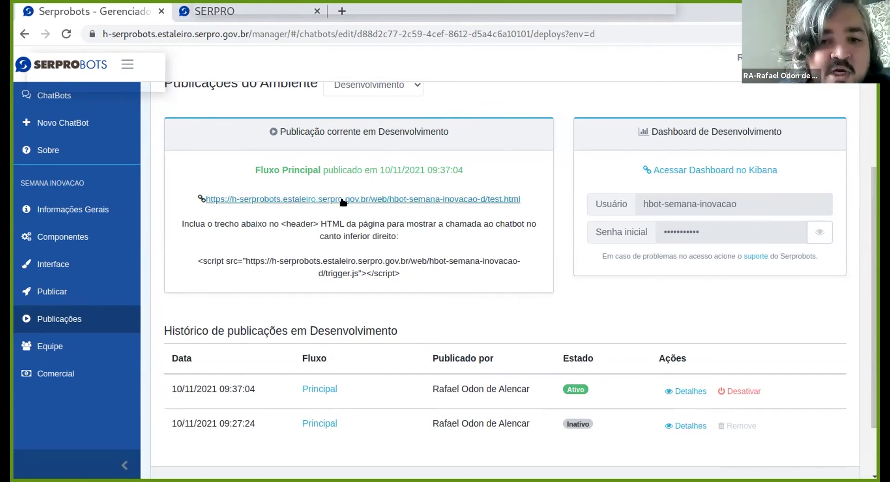
# Reload the Ajuda Covid test page to get the new version and send 'covid' to the bot
pyautogui.scroll(2, 319, 174)
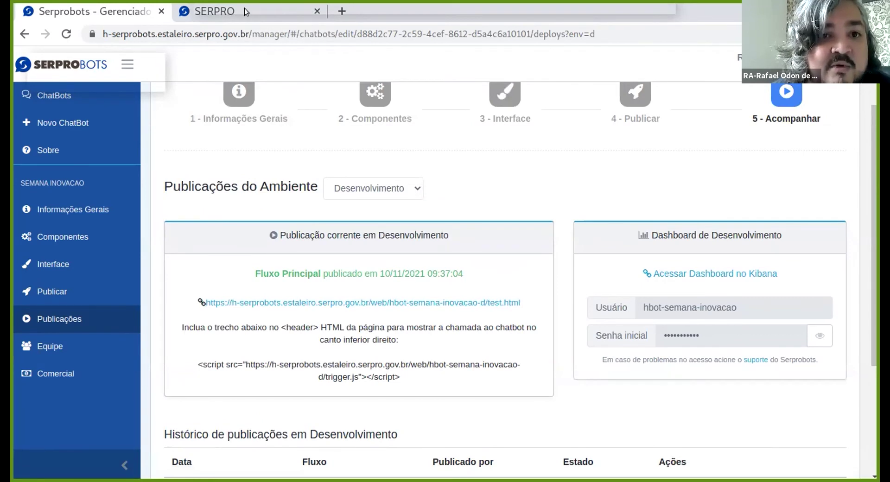
pyautogui.click(214, 11)
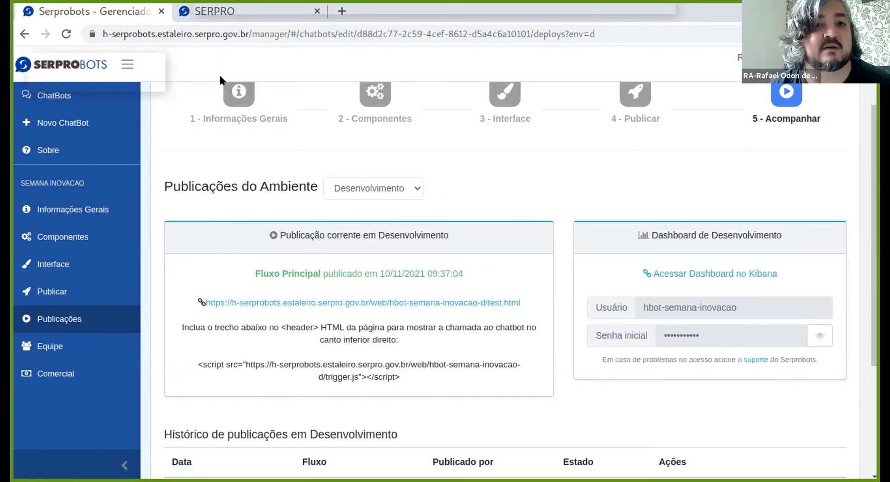
pyautogui.press('F5')
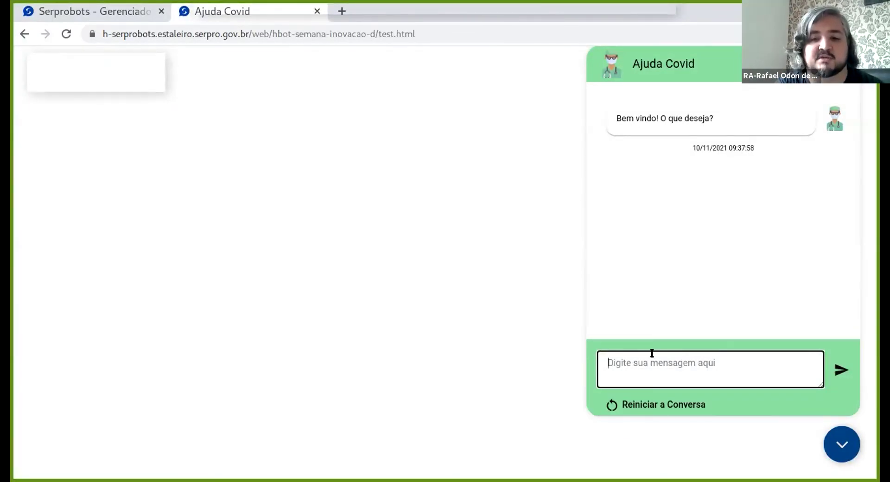
pyautogui.write('covid')
pyautogui.press('Return')
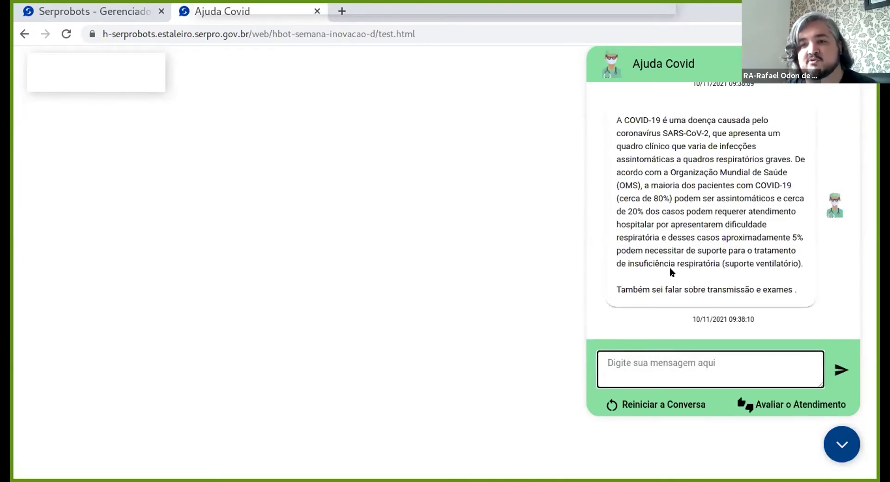
# Ask the bot 'como pego' and 'quais os exames'
pyautogui.scroll(1, 596, 278)
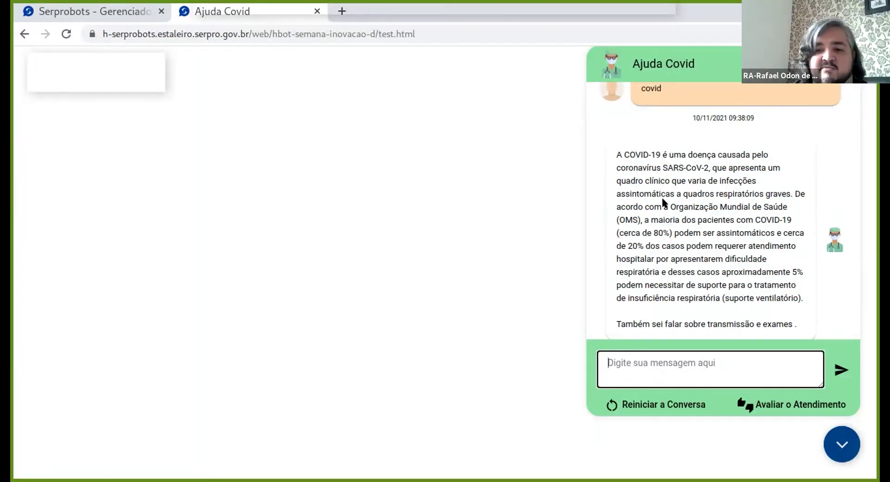
pyautogui.scroll(-1, 654, 176)
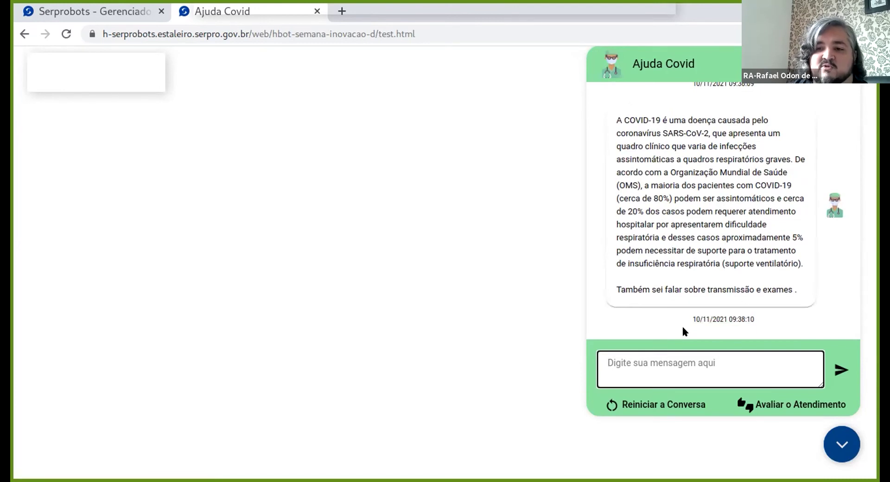
pyautogui.write('como pego')
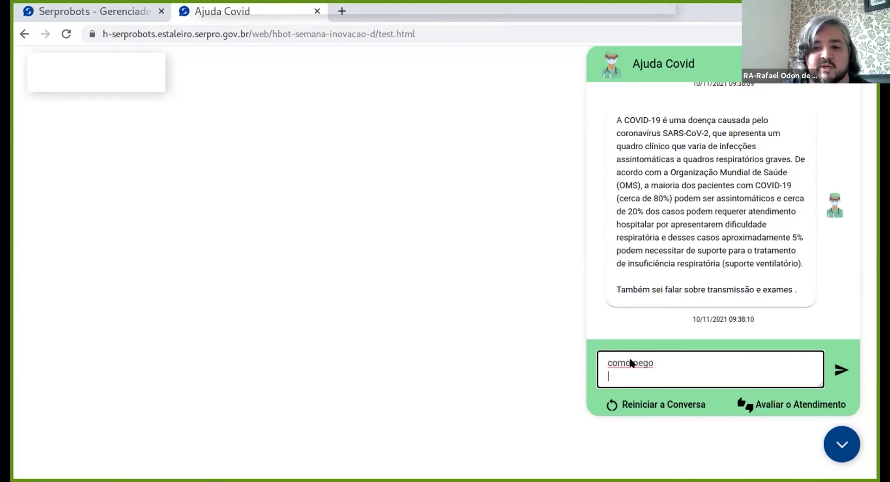
pyautogui.press('Return')
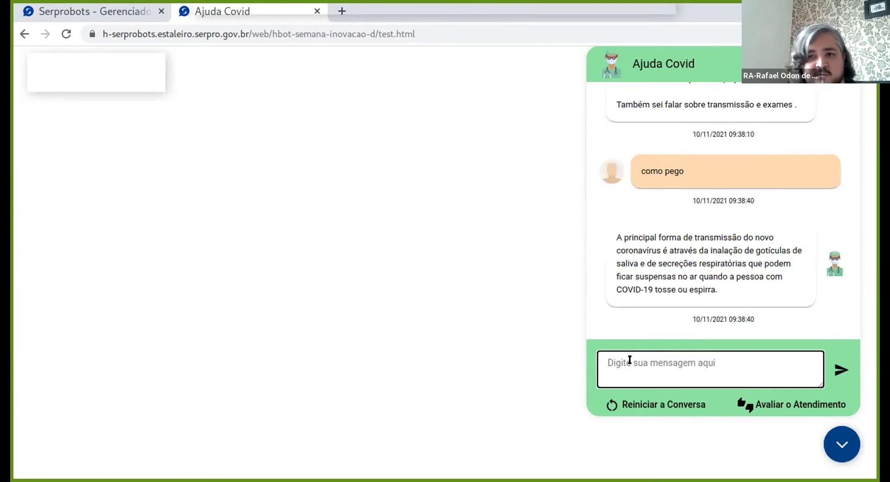
pyautogui.write('quais os e')
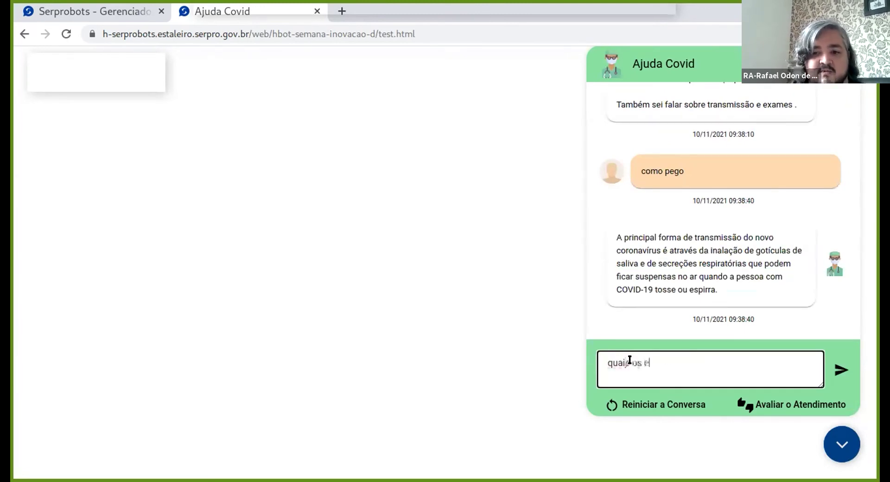
pyautogui.write('xames')
pyautogui.press('Return')
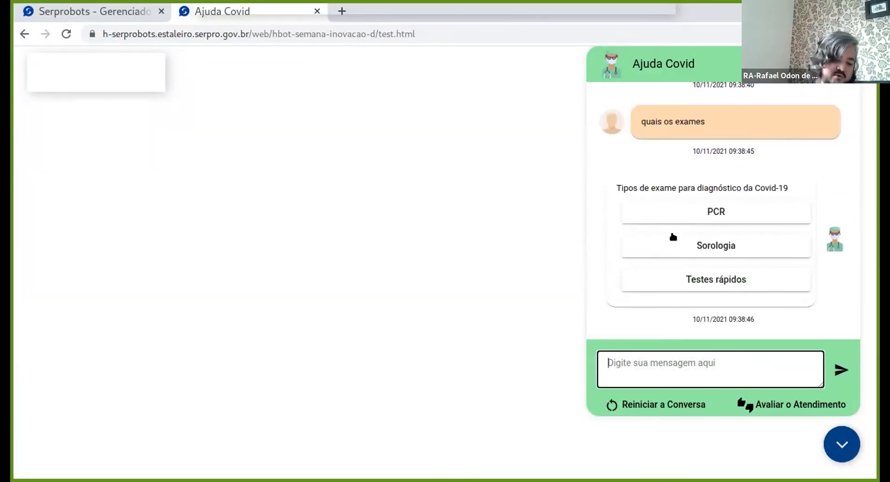
# Ask about the PCR exam, then send 'fezes' to the bot
pyautogui.click(697, 209)
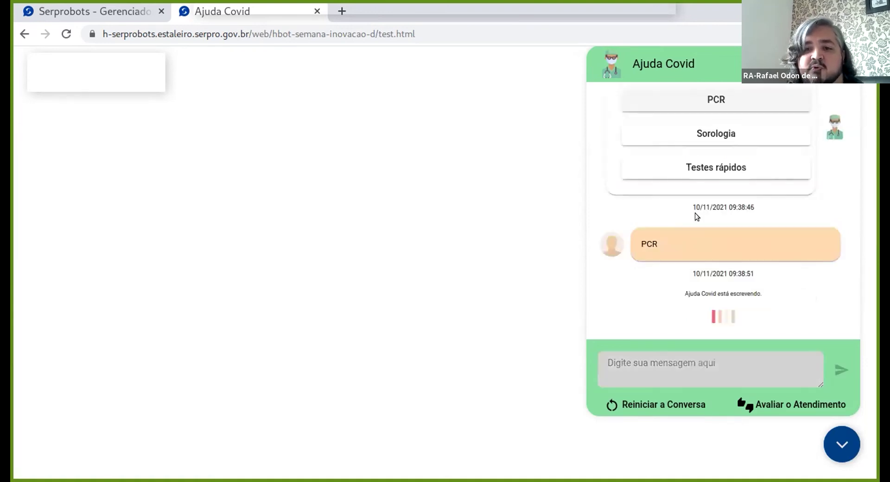
pyautogui.click(666, 360)
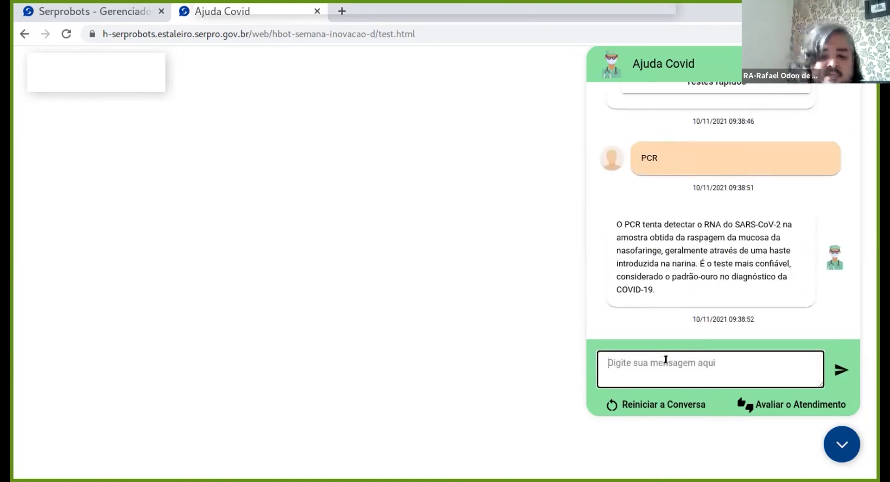
pyautogui.write('fezes')
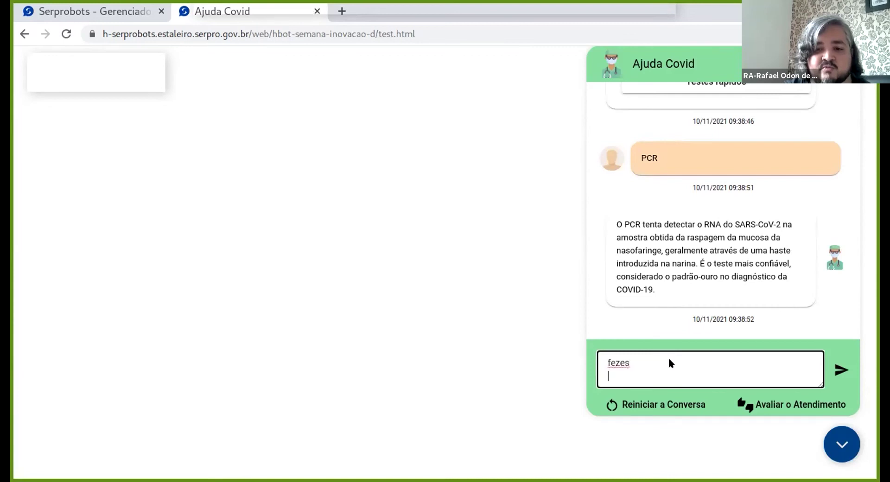
pyautogui.press('Return')
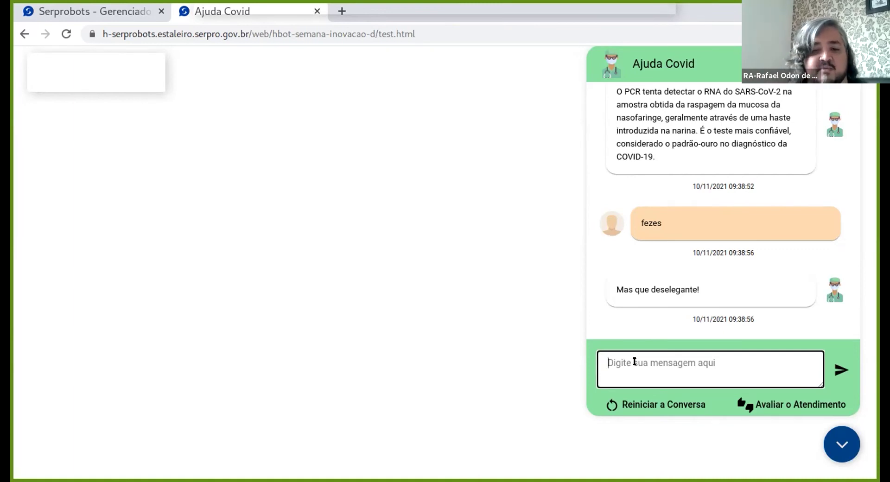
# Send 'chega' three times and scroll through the replies down to 'Tente perguntar de outra forma.'
pyautogui.write('chega')
pyautogui.press('Return')
pyautogui.write('chega')
pyautogui.press('Return')
pyautogui.write('chega')
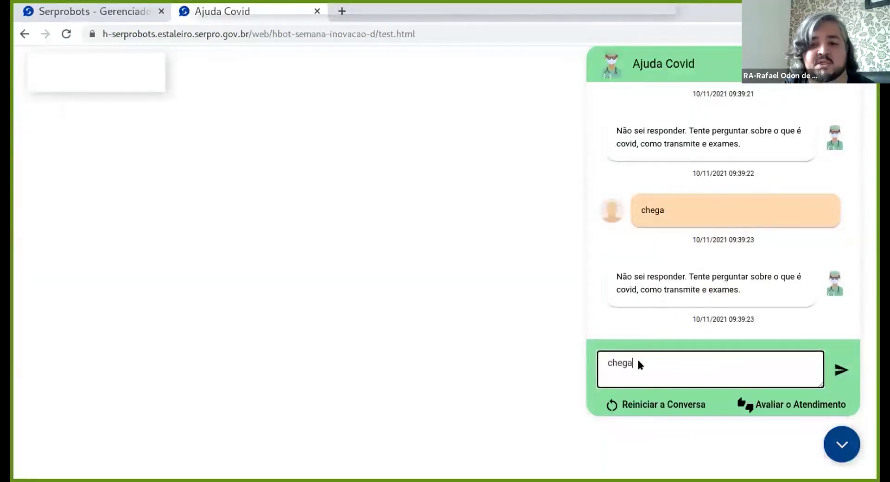
pyautogui.press('Return')
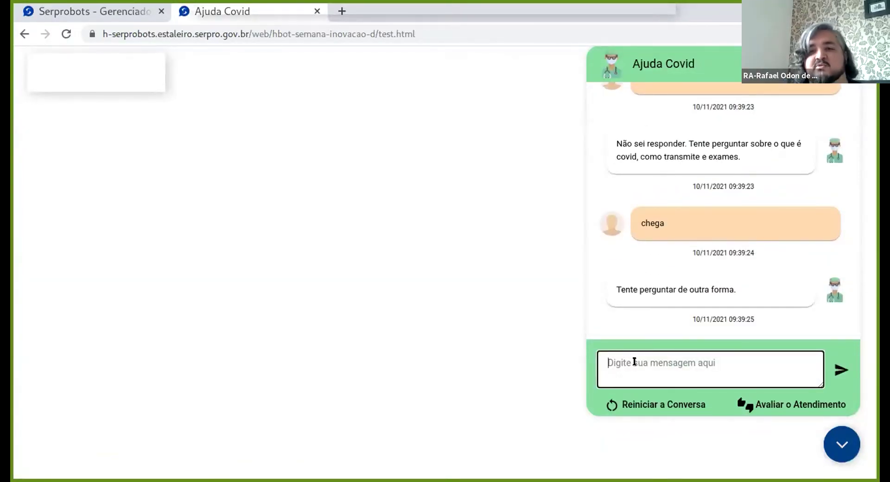
pyautogui.scroll(5, 674, 219)
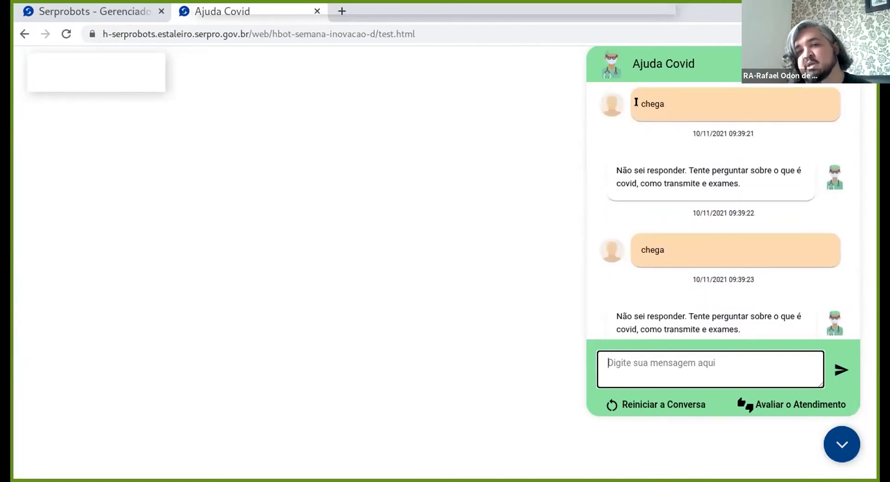
pyautogui.scroll(-1, 669, 192)
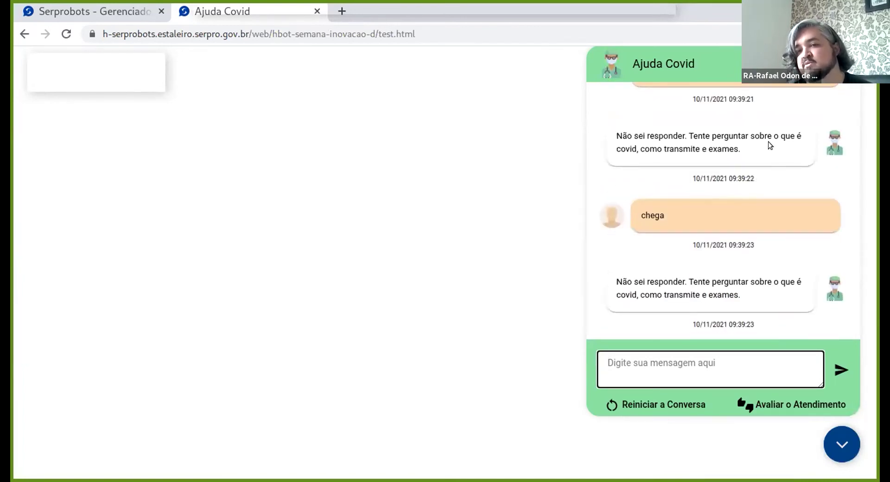
pyautogui.scroll(-3, 667, 134)
pyautogui.scroll(-1, 671, 174)
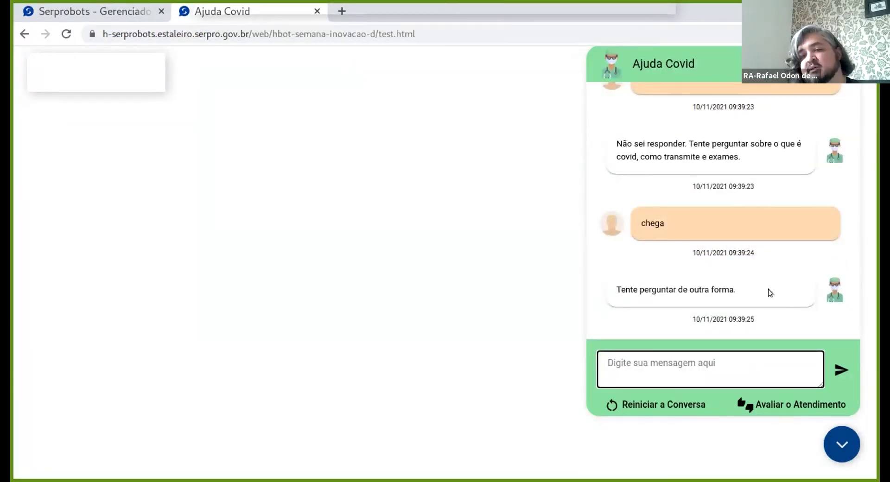
# Rate the Ajuda Covid conversation with a thumbs-up and return to the Serprobots manager tab
pyautogui.click(761, 401)
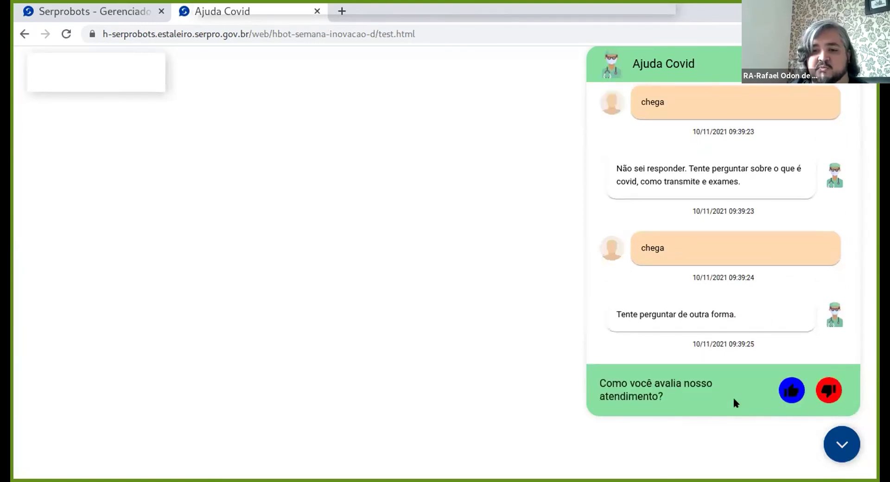
pyautogui.click(791, 391)
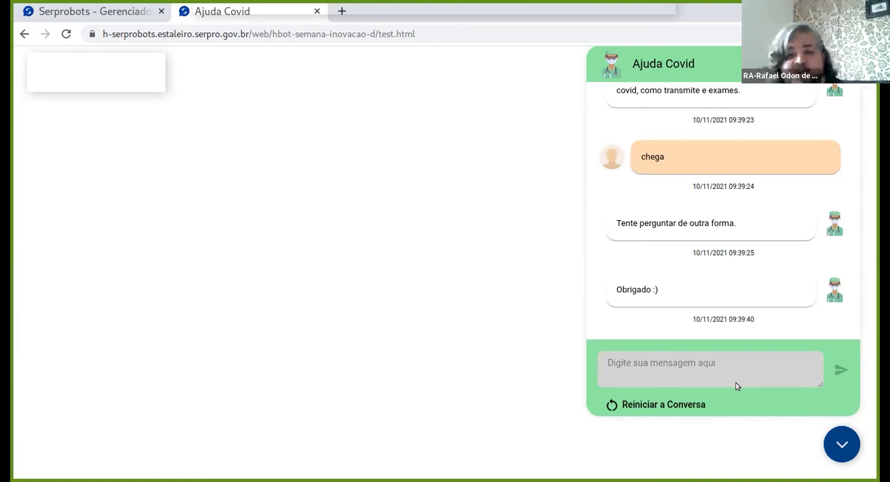
pyautogui.click(108, 10)
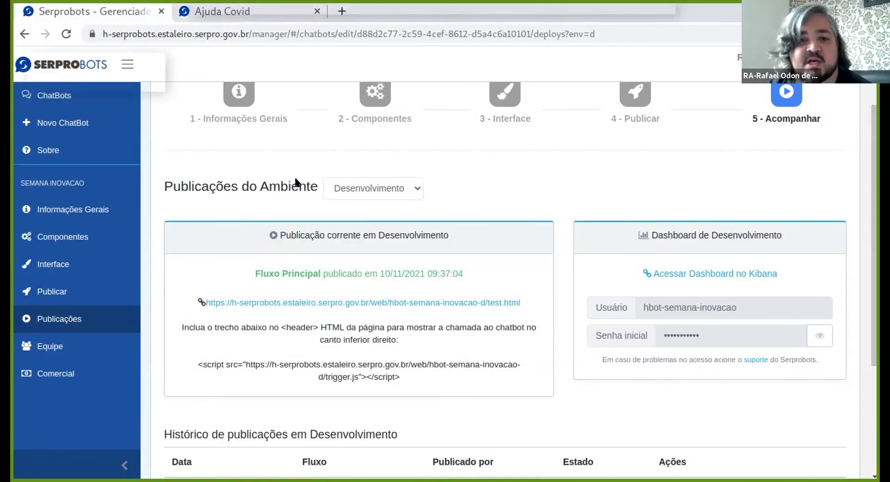
# On the publications page, select the dashboard Usuário value and launch Acessar Dashboard no Kibana
pyautogui.click(213, 14)
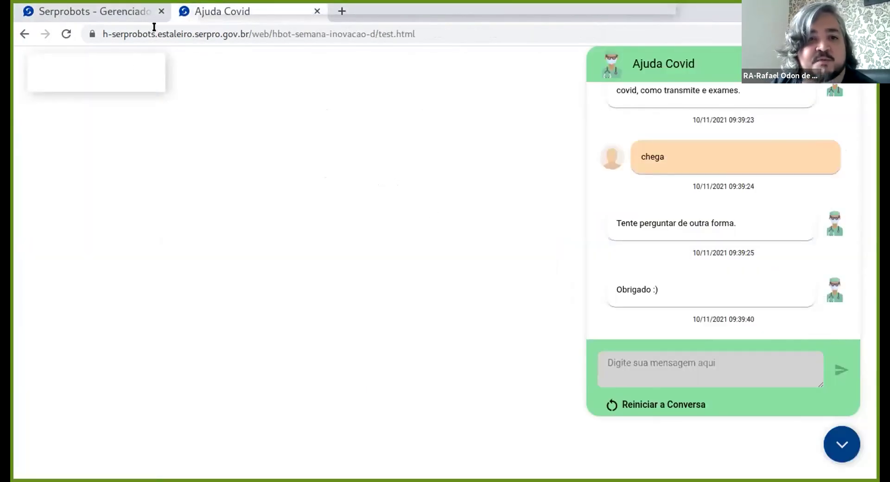
pyautogui.click(105, 12)
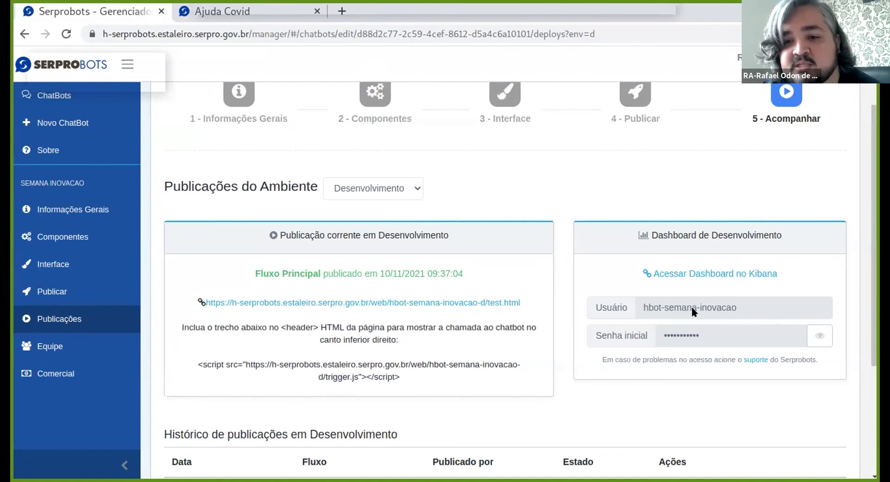
pyautogui.tripleClick(727, 308)
pyautogui.hotkey('ctrl', 'c')
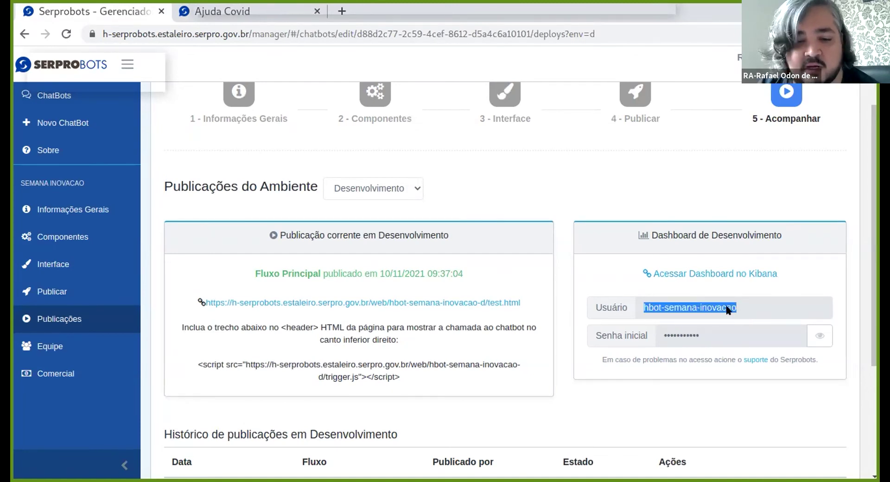
pyautogui.keyDown('ctrl'); pyautogui.click(707, 273); pyautogui.keyUp('ctrl')
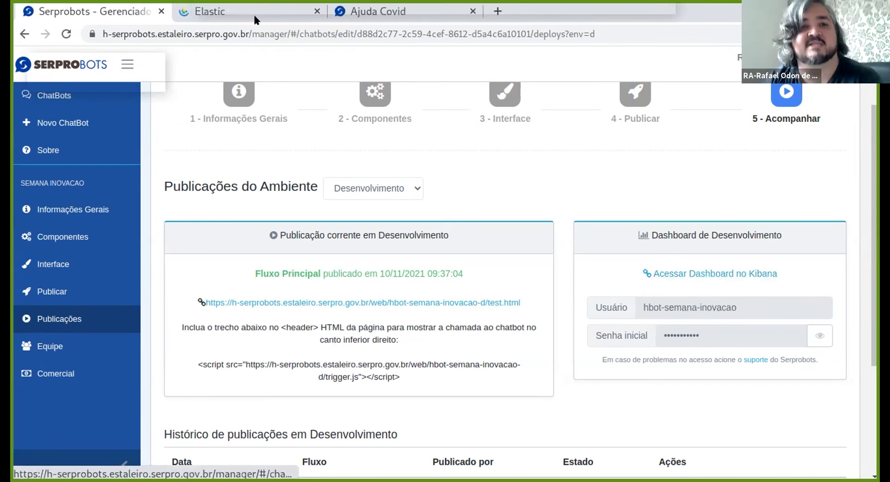
# Check the loading Elastic tab, then return to the Serprobots publications page
pyautogui.click(176, 13)
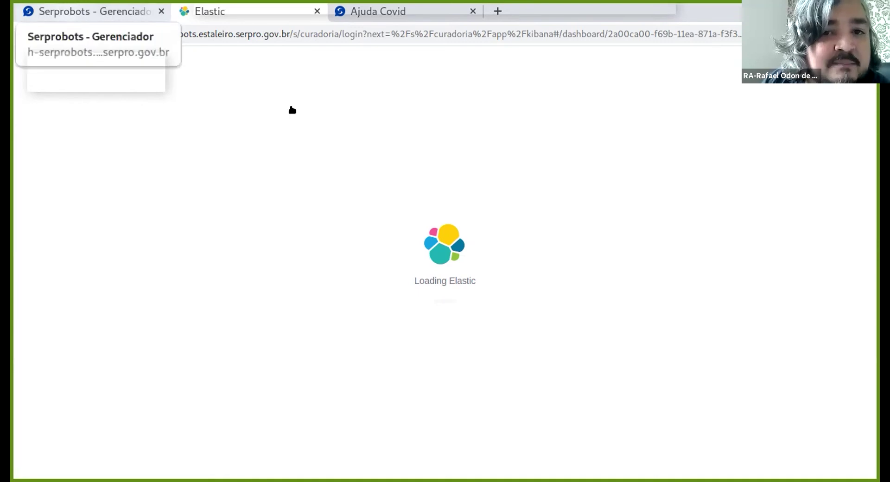
pyautogui.click(147, 15)
pyautogui.hotkey('ctrl', 'Tab')
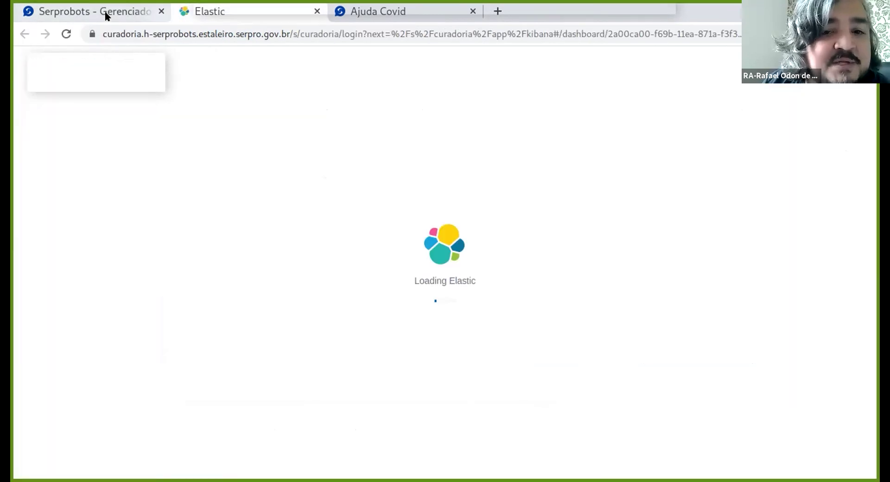
pyautogui.hotkey('ctrl', 'shift', 'Tab')
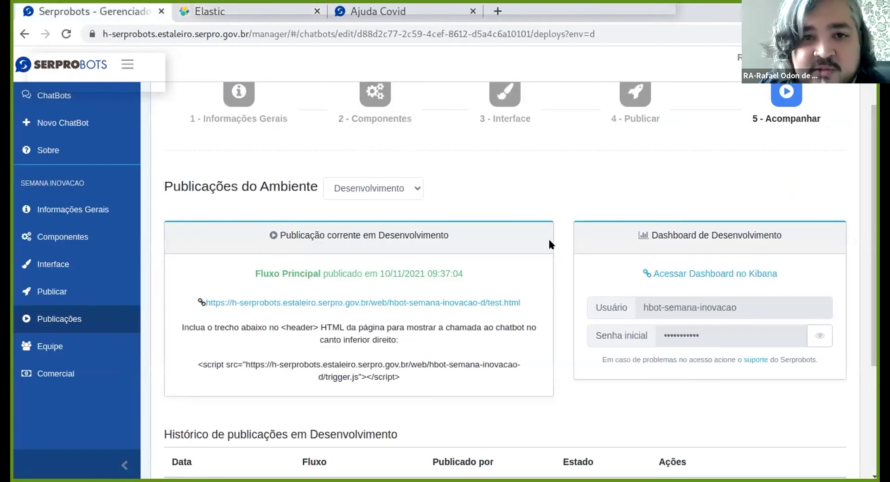
pyautogui.scroll(-1, 370, 172)
# Review the new-webhook form's Método HTTP list and Nome field, then close it unsaved
pyautogui.scroll(3, 369, 169)
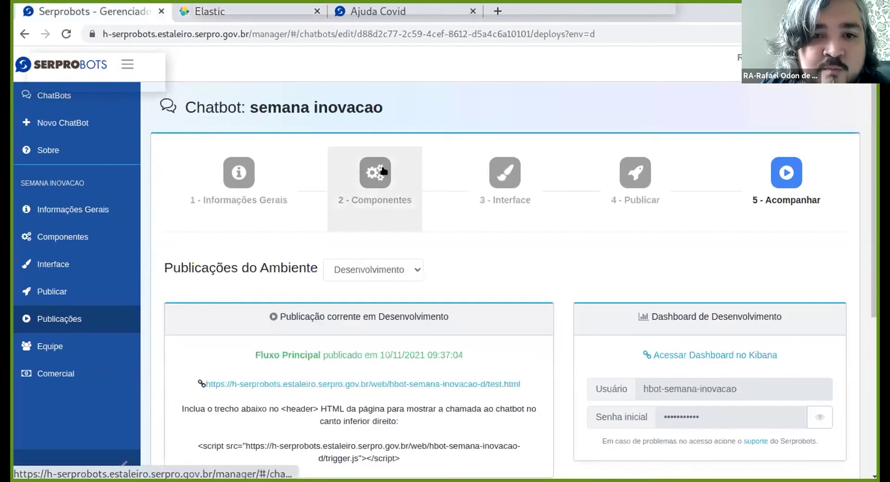
pyautogui.scroll(-6, 357, 281)
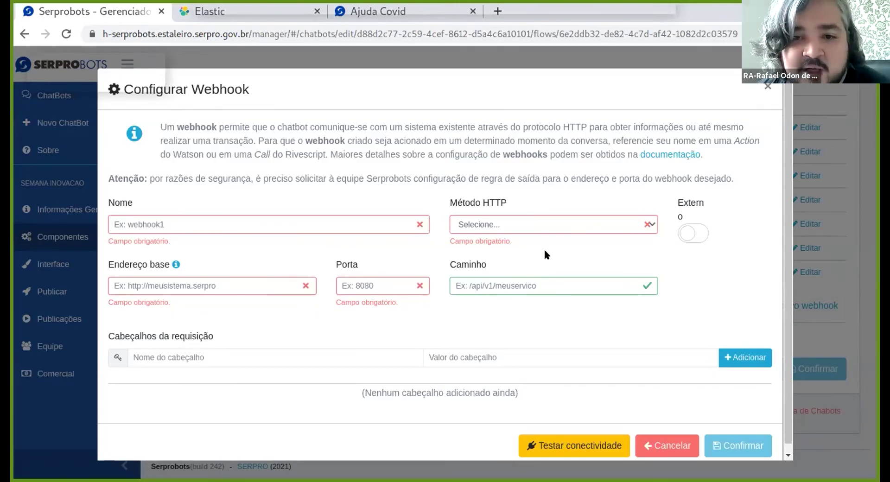
pyautogui.click(473, 226)
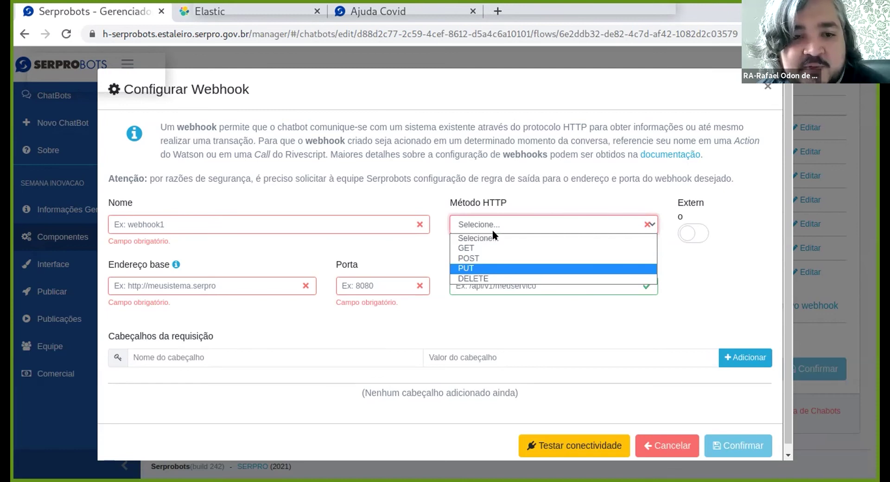
pyautogui.click(115, 278)
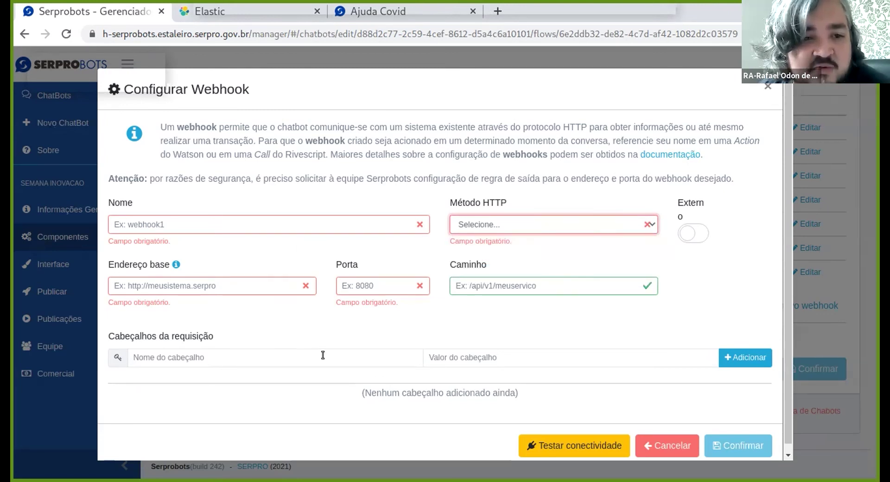
pyautogui.scroll(-1, 278, 349)
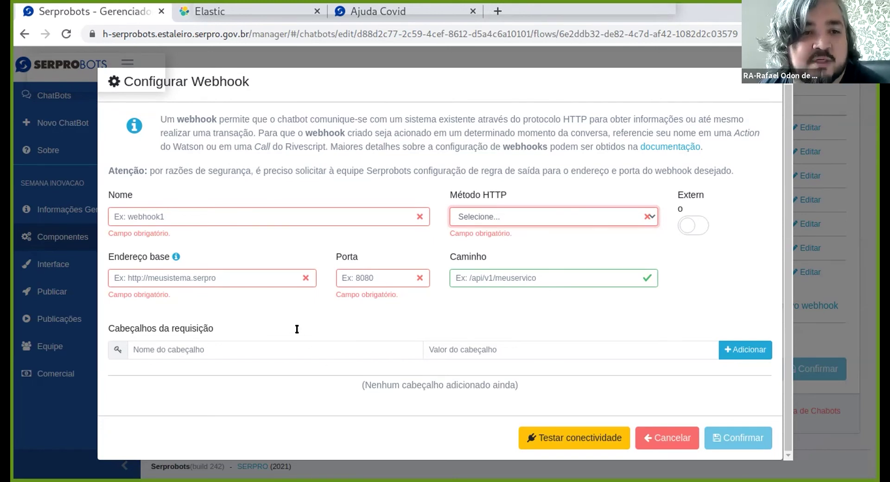
pyautogui.click(132, 213)
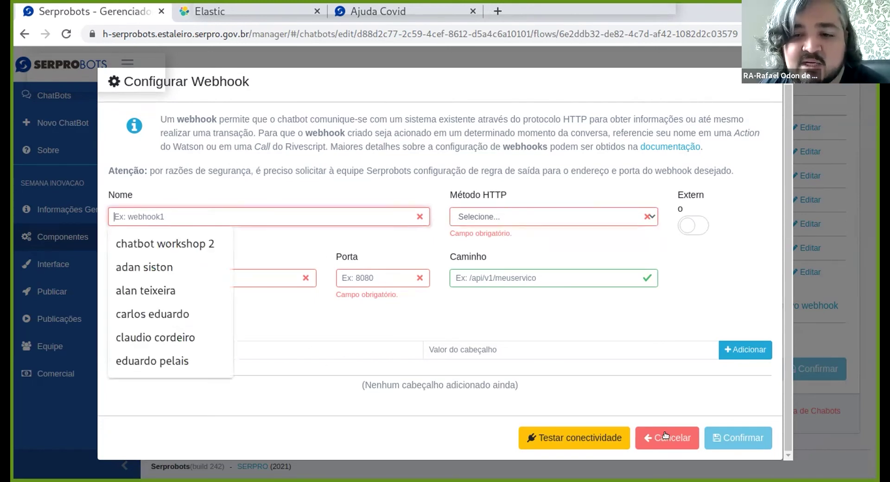
pyautogui.press('Escape')
pyautogui.press('Escape')
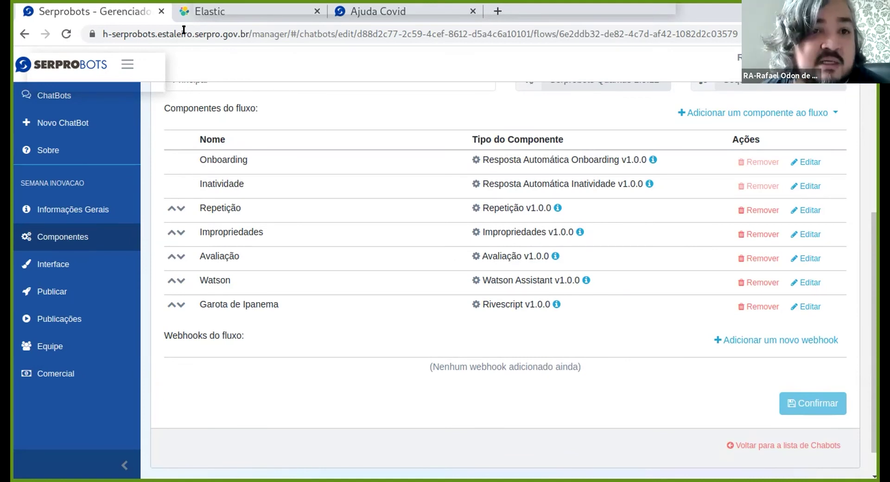
# Paste the chatbot's dashboard username into the Elastic login's username field
pyautogui.hotkey('ctrl', 'Tab')
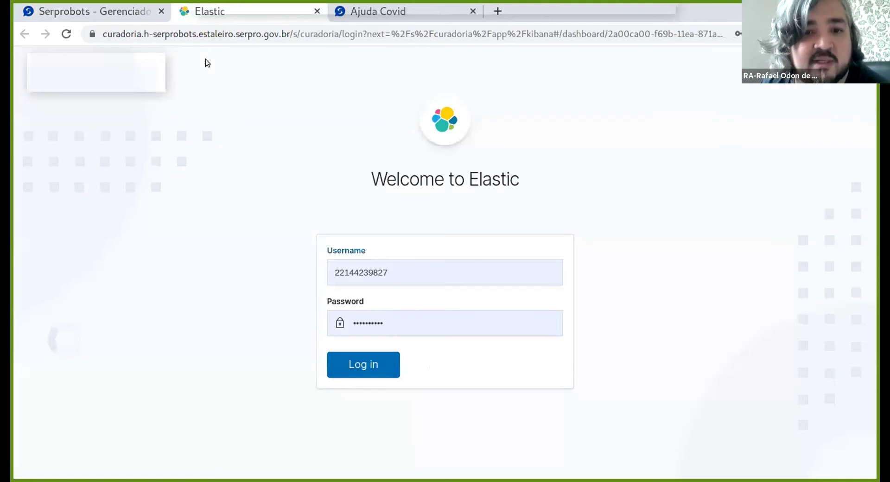
pyautogui.doubleClick(394, 270)
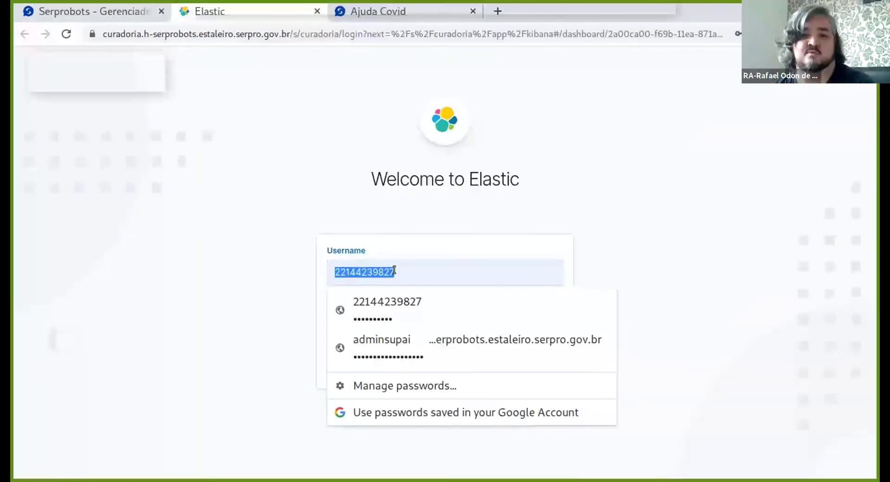
pyautogui.hotkey('ctrl', 'v')
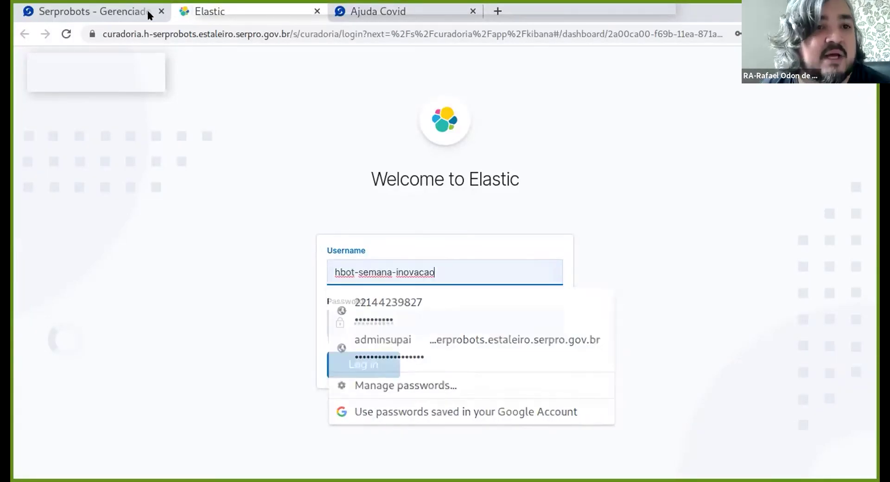
# Reveal and copy the Senha inicial from the 5 - Acompanhar step in Serprobots
pyautogui.hotkey('ctrl', 'shift', 'Tab')
pyautogui.scroll(5, 400, 192)
pyautogui.click(777, 168)
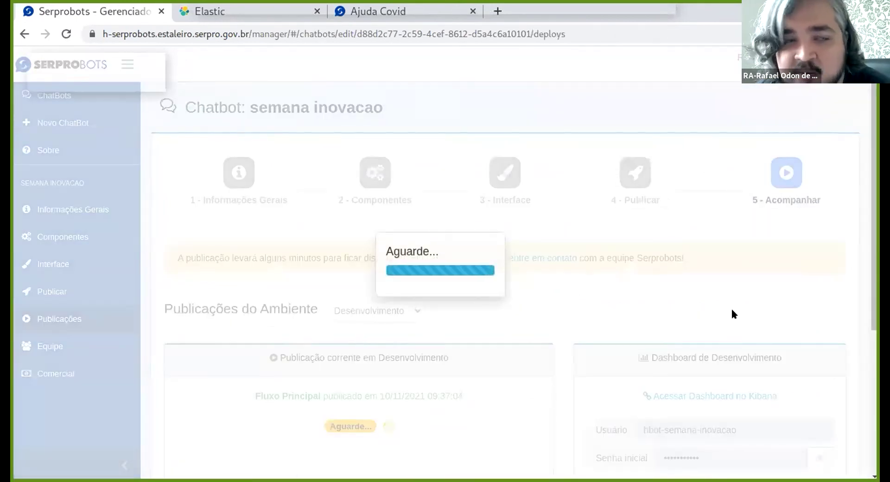
pyautogui.scroll(-5, 731, 314)
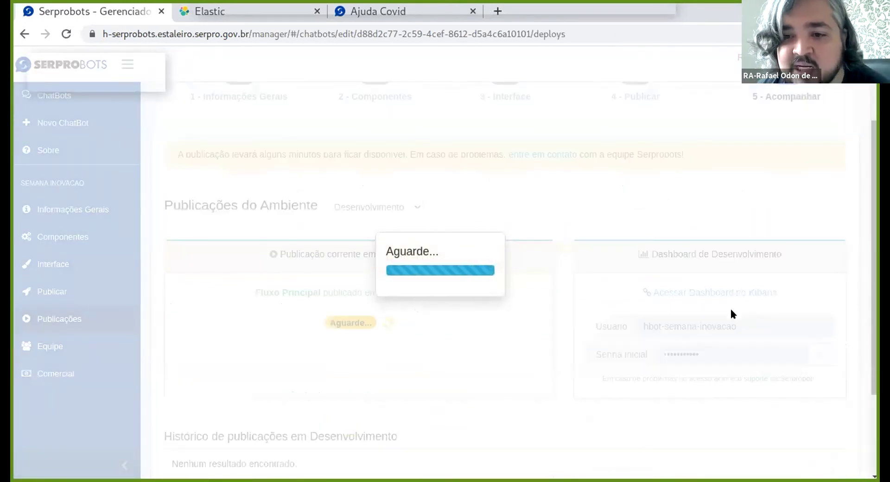
pyautogui.click(820, 244)
pyautogui.tripleClick(705, 245)
pyautogui.rightClick(705, 251)
pyautogui.click(706, 252)
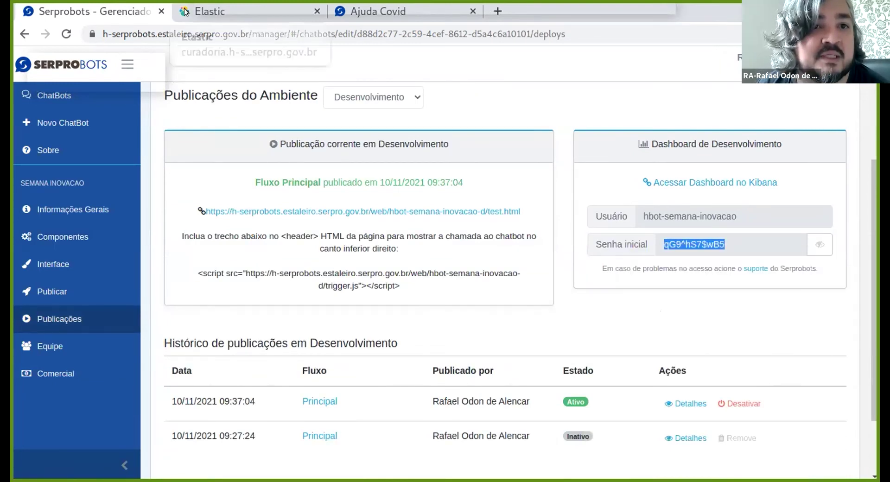
# Paste the initial password into the Elastic login and log in to Kibana
pyautogui.click(251, 11)
pyautogui.doubleClick(405, 324)
pyautogui.hotkey('ctrl', 'v')
pyautogui.click(341, 360)
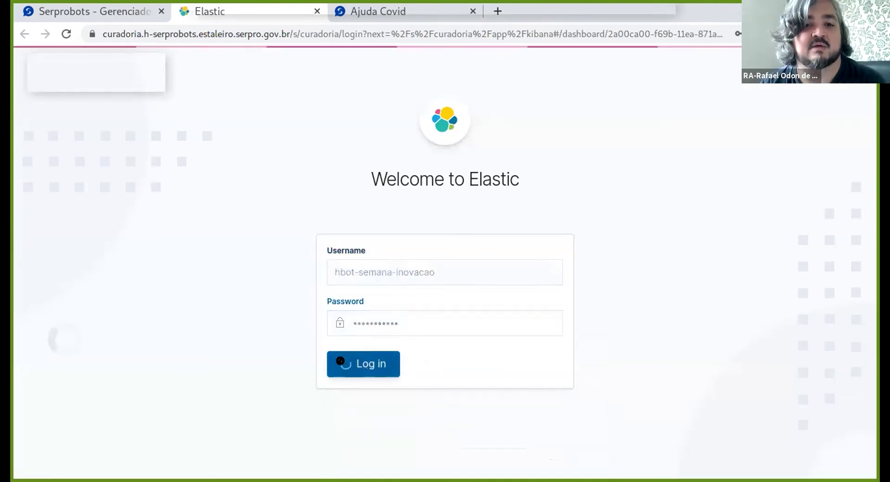
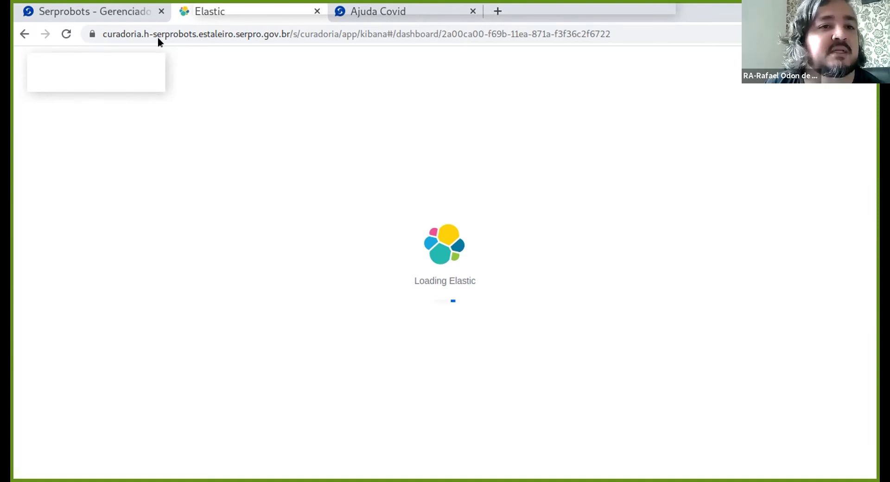
# Set the Kibana Curadoria D dashboard's start time to 30 minutes ago and apply it
pyautogui.hotkey('alt', 'Tab')
pyautogui.hotkey('alt', 'Tab')
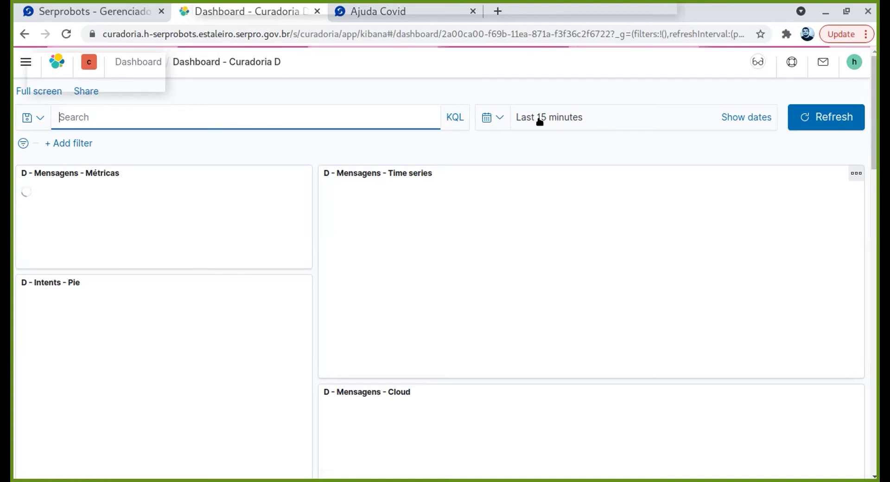
pyautogui.click(538, 119)
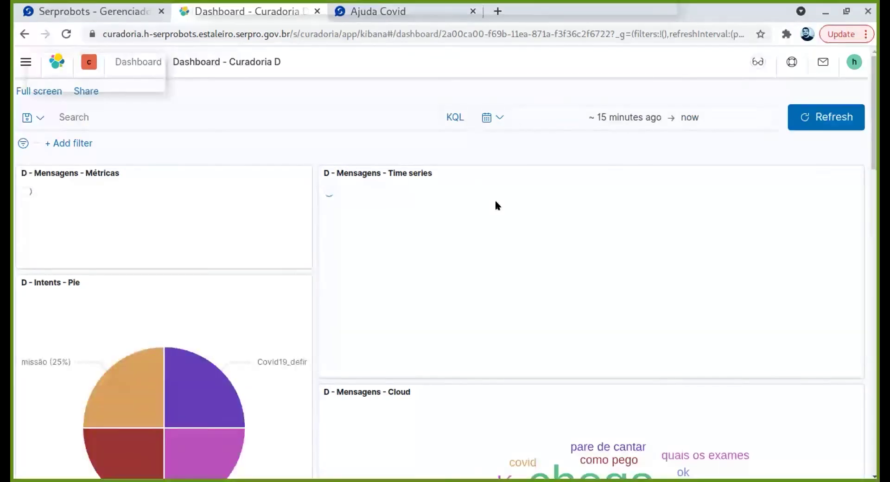
pyautogui.click(552, 116)
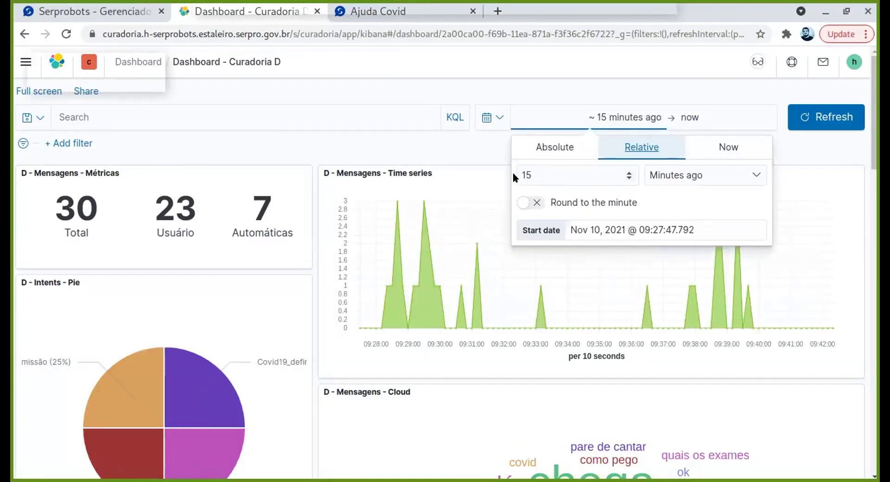
pyautogui.doubleClick(514, 174)
pyautogui.write('30')
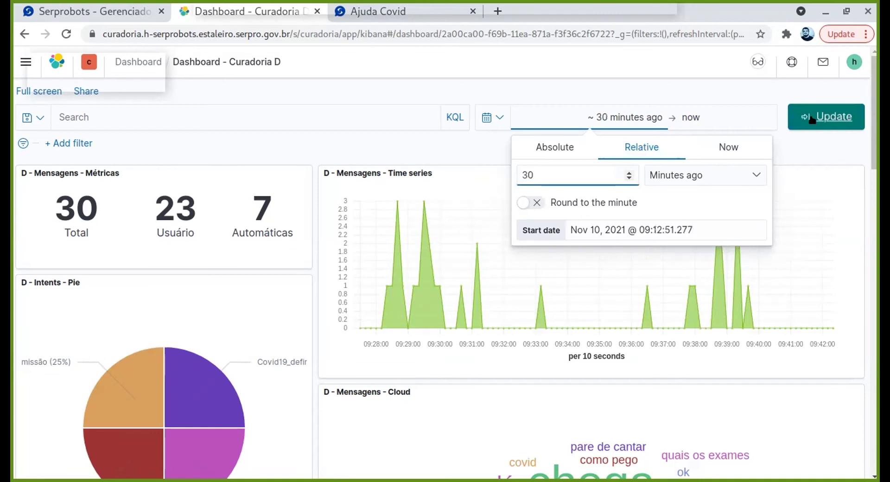
pyautogui.click(812, 119)
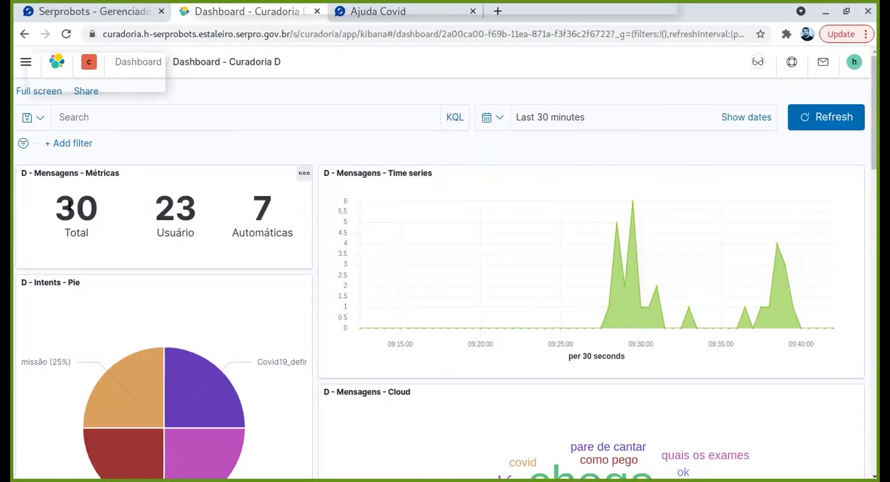
pyautogui.moveTo(154, 207); pyautogui.dragTo(187, 204)
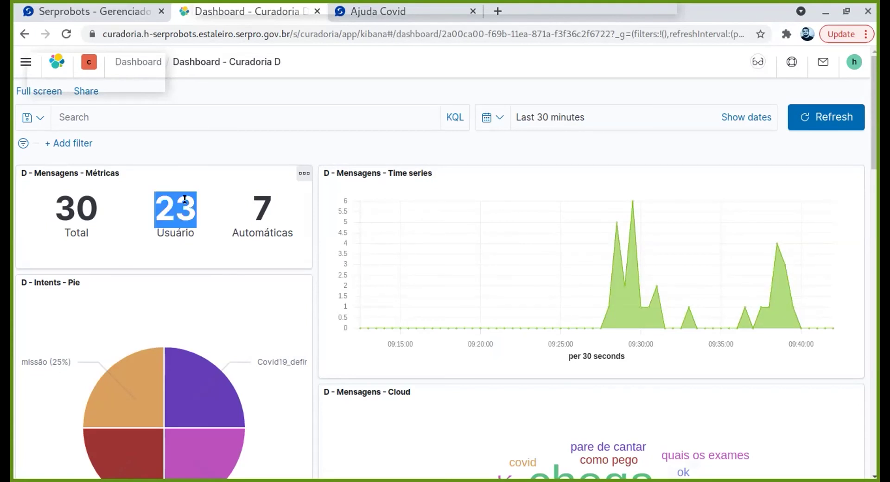
pyautogui.doubleClick(266, 207)
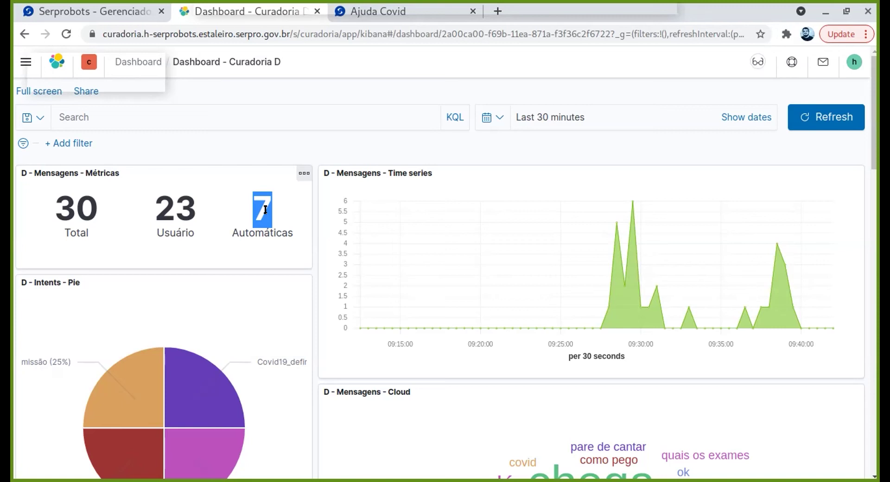
pyautogui.click(265, 210)
pyautogui.doubleClick(258, 218)
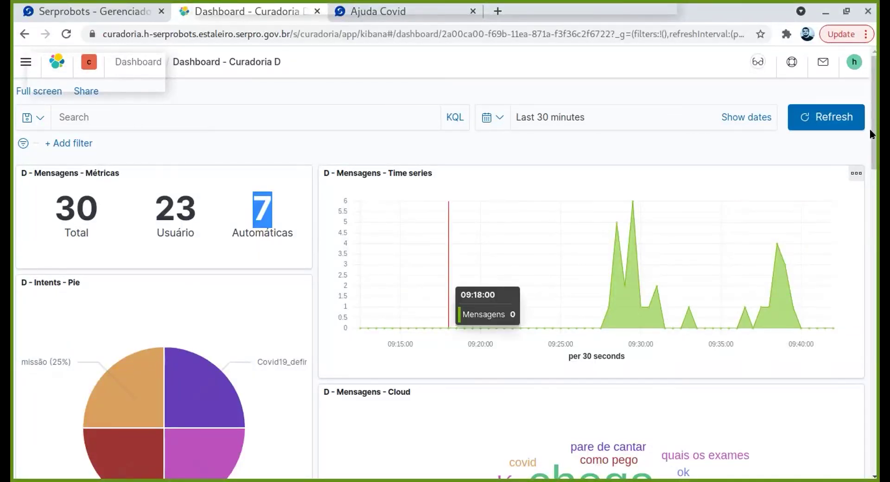
pyautogui.scroll(-4, 872, 152)
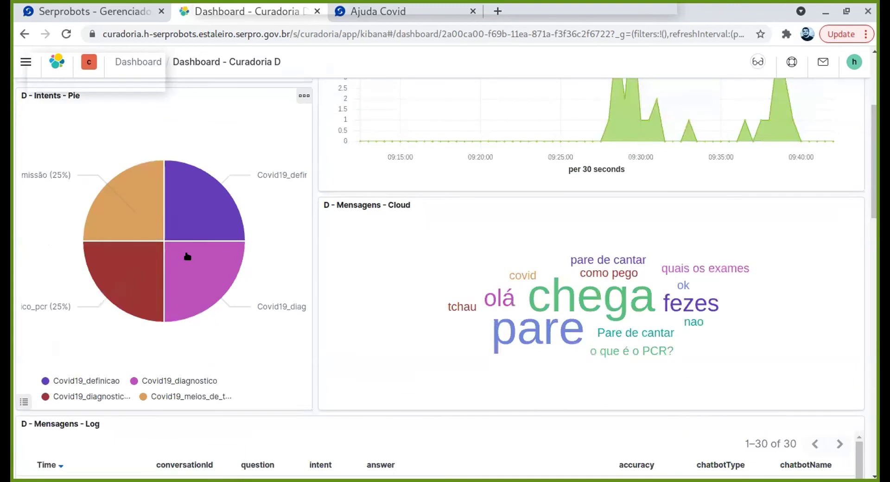
pyautogui.moveTo(207, 258)
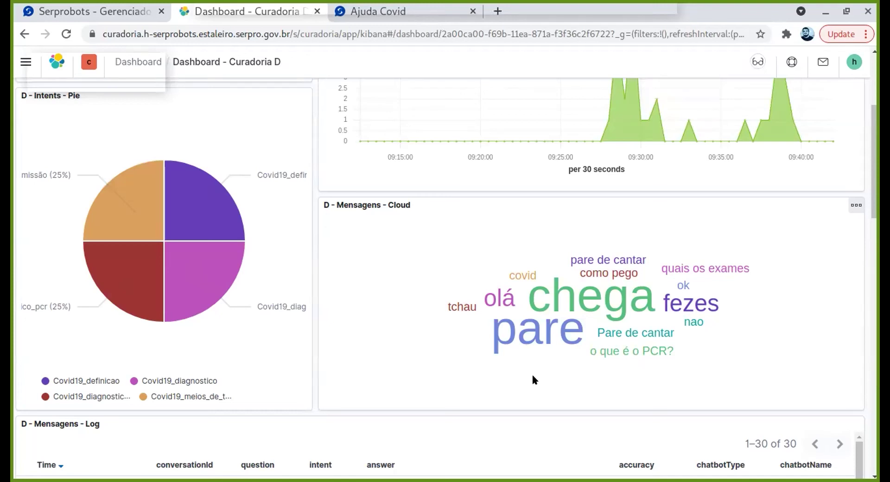
pyautogui.scroll(-1, 686, 293)
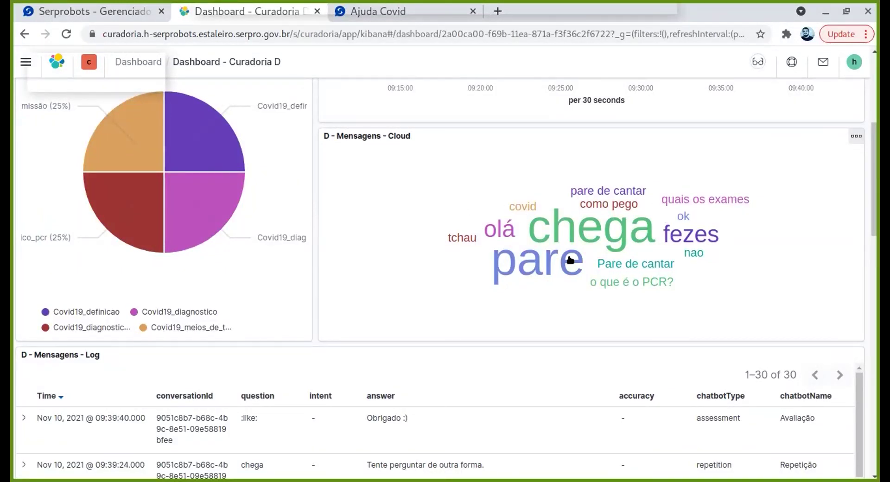
pyautogui.scroll(-5, 644, 229)
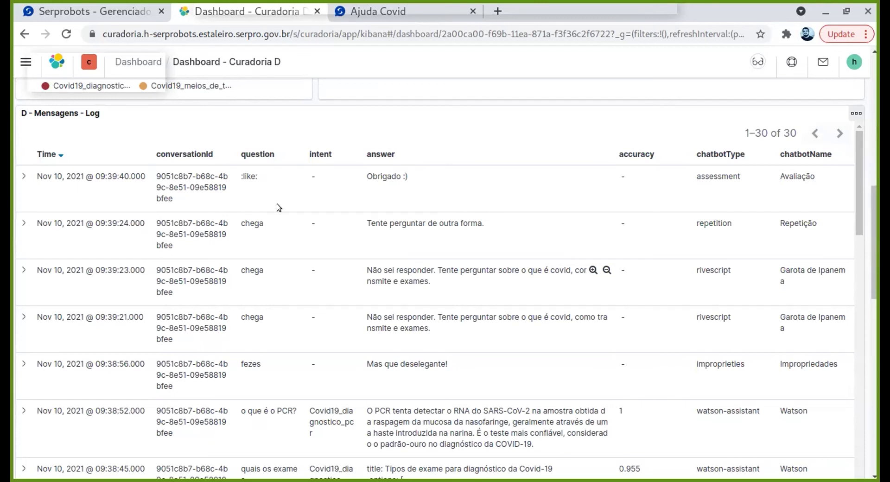
pyautogui.tripleClick(171, 178)
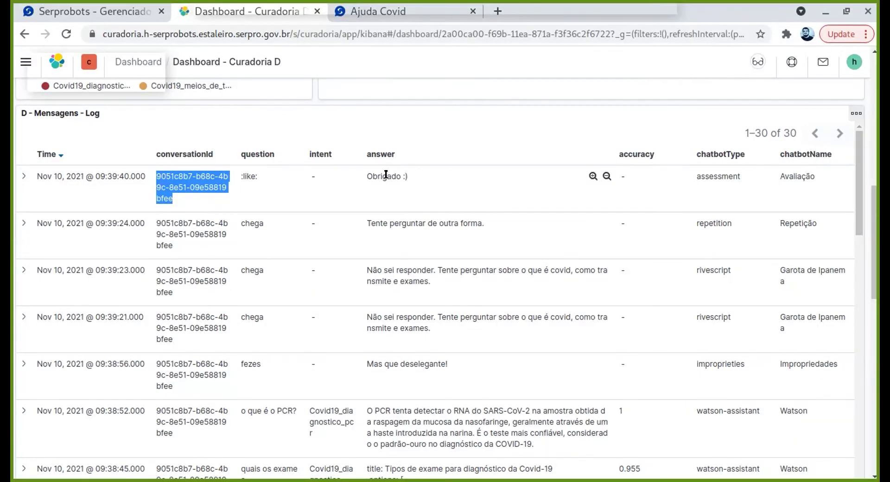
pyautogui.scroll(-3, 431, 266)
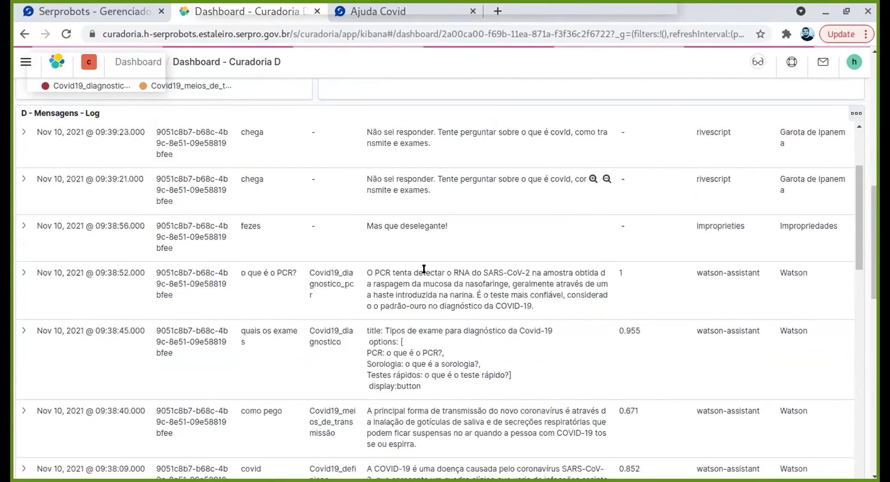
pyautogui.scroll(-1, 407, 261)
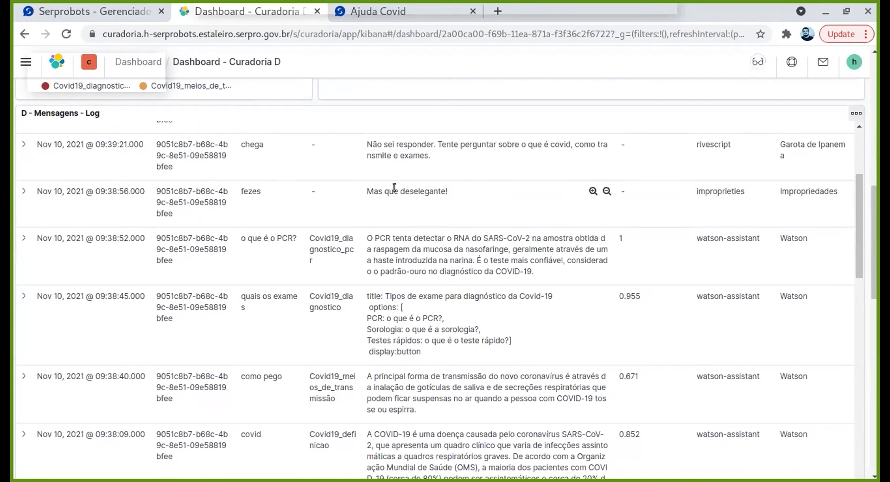
pyautogui.scroll(4, 474, 240)
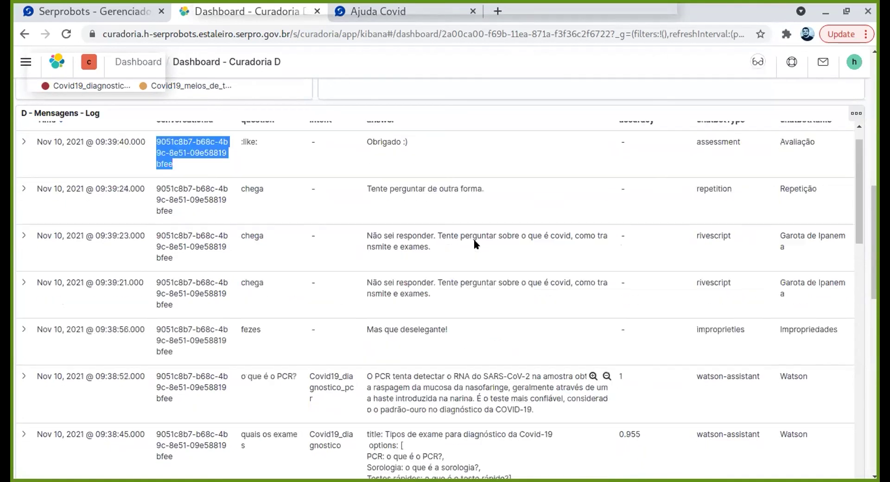
pyautogui.scroll(1, 474, 239)
pyautogui.moveTo(872, 210); pyautogui.dragTo(866, 342)
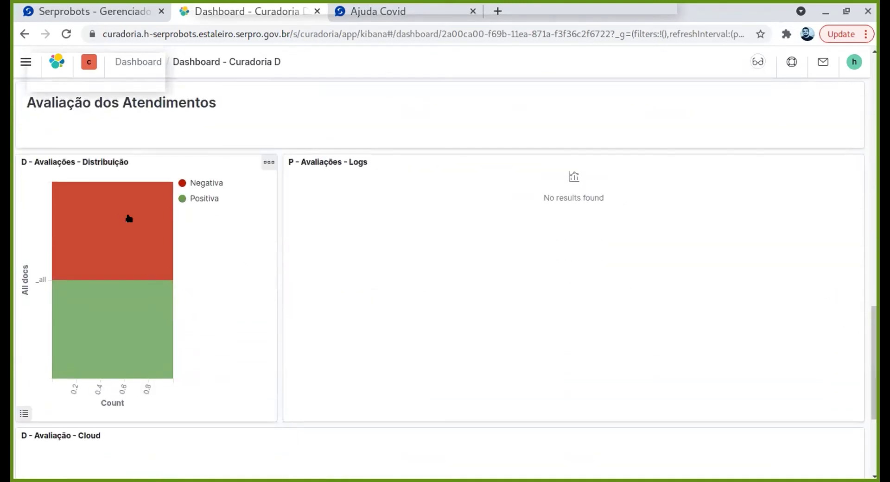
pyautogui.moveTo(129, 323)
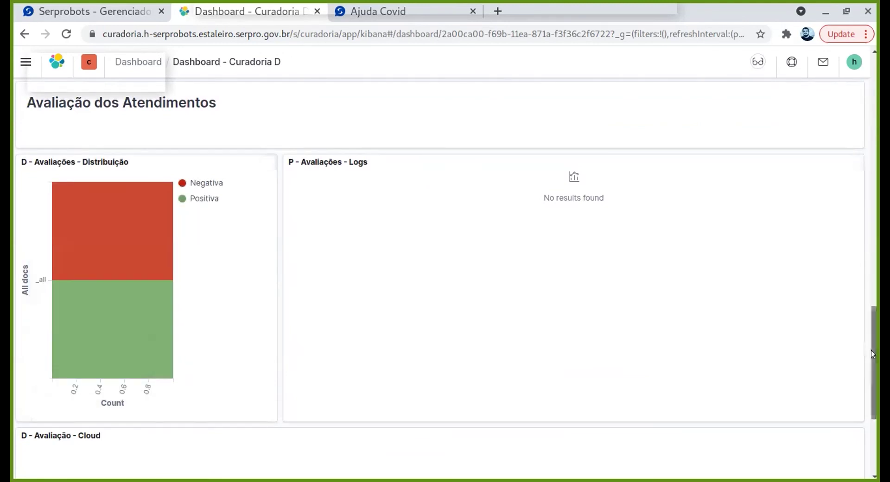
pyautogui.scroll(-4, 874, 354)
pyautogui.scroll(5, 875, 366)
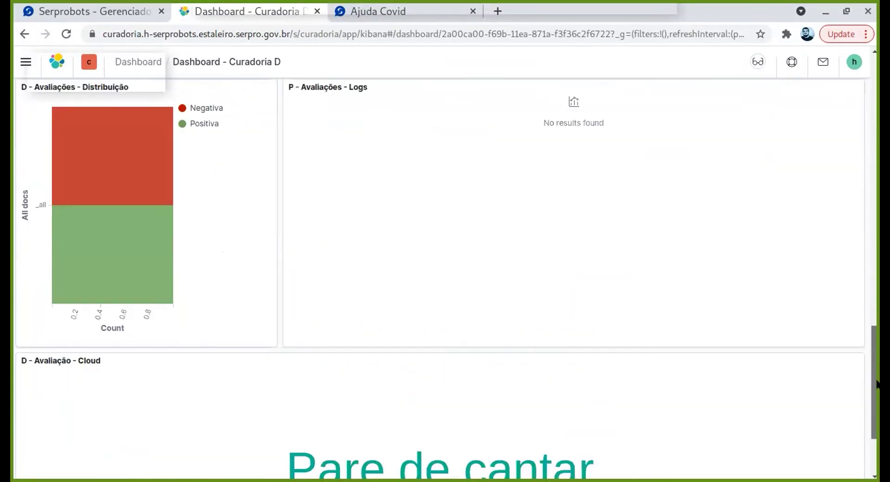
pyautogui.scroll(-5, 874, 383)
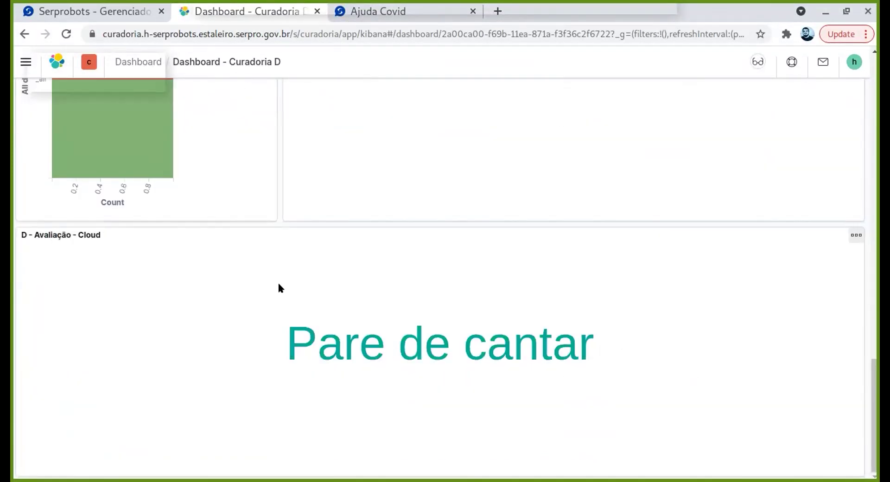
pyautogui.scroll(2, 872, 260)
pyautogui.click(872, 156)
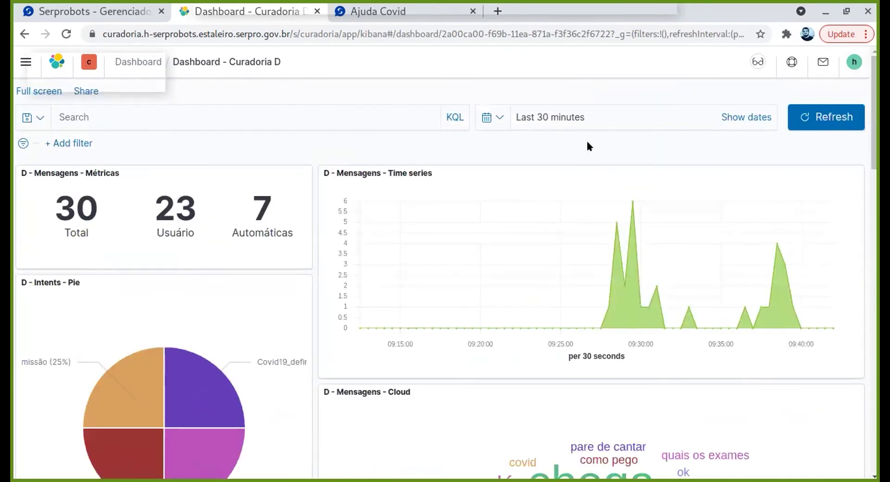
# Point the Serprobots tab at the curadoria address and sign in with Login Único SERPRO
pyautogui.click(123, 11)
pyautogui.moveTo(253, 29); pyautogui.dragTo(354, 29)
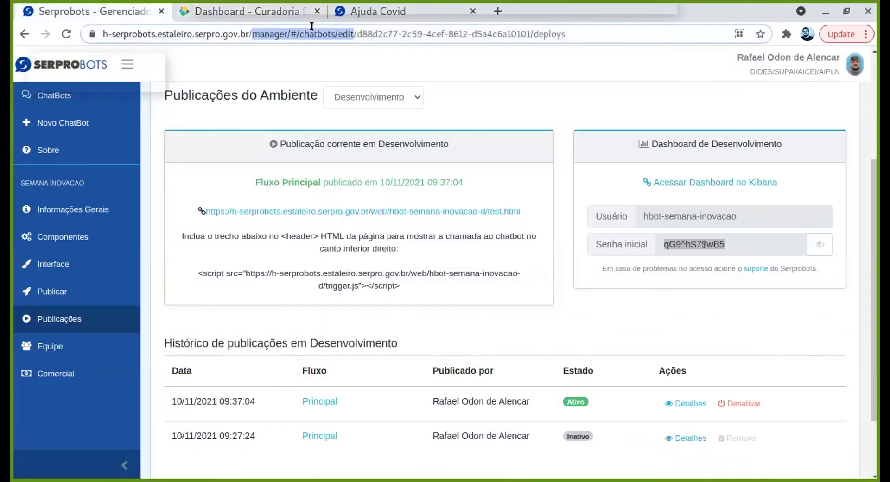
pyautogui.keyDown('shift'); pyautogui.click(574, 36); pyautogui.keyUp('shift')
pyautogui.write('curadori')
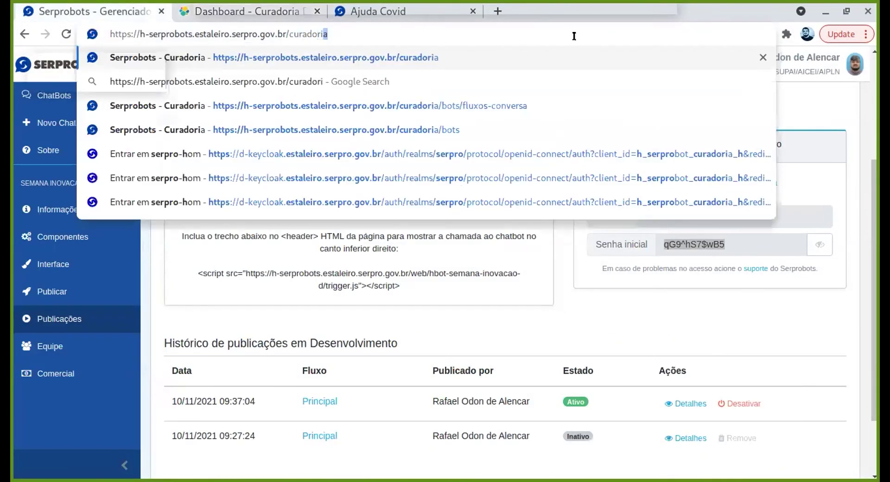
pyautogui.press('Return')
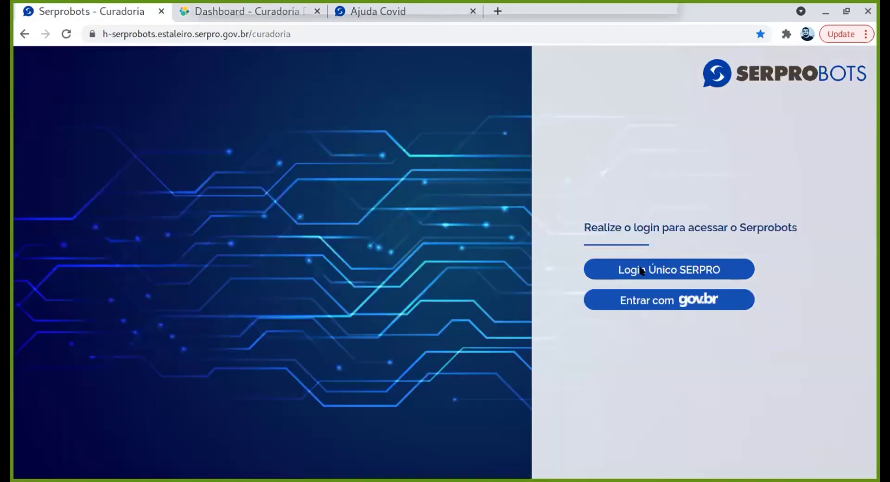
pyautogui.click(668, 268)
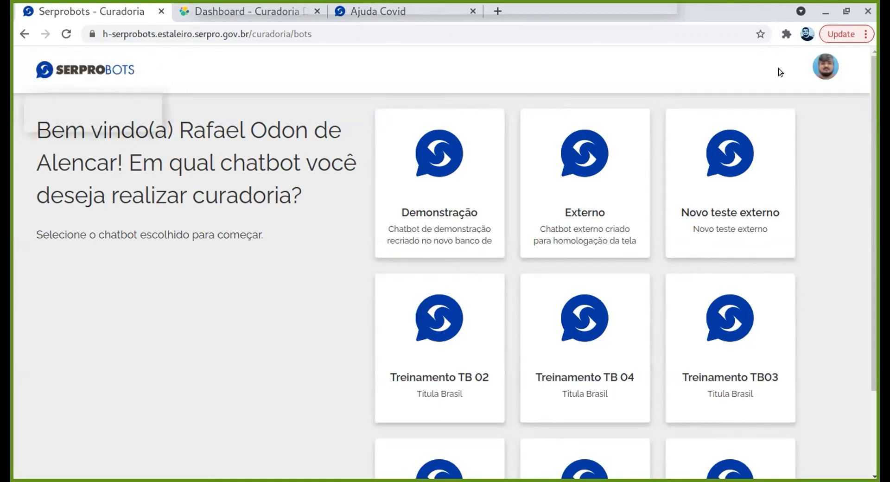
# Open the semana inovacao chatbot's conversation flow for curation
pyautogui.scroll(-2, 267, 264)
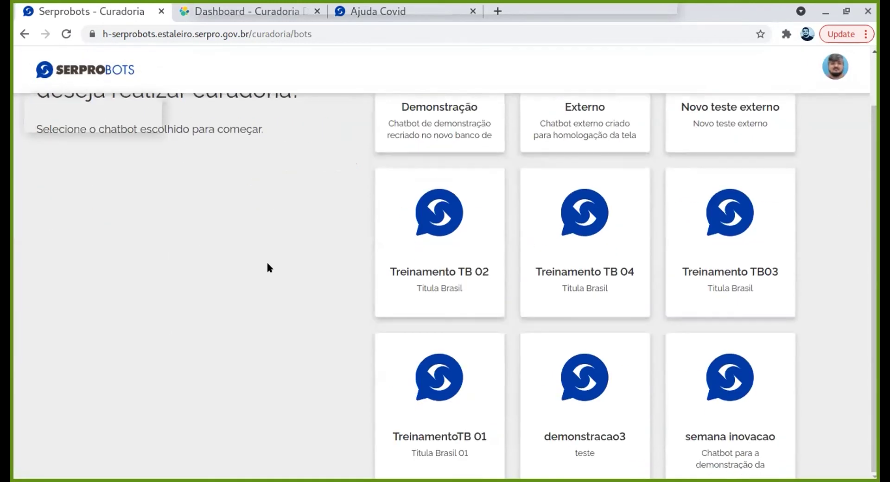
pyautogui.scroll(2, 277, 282)
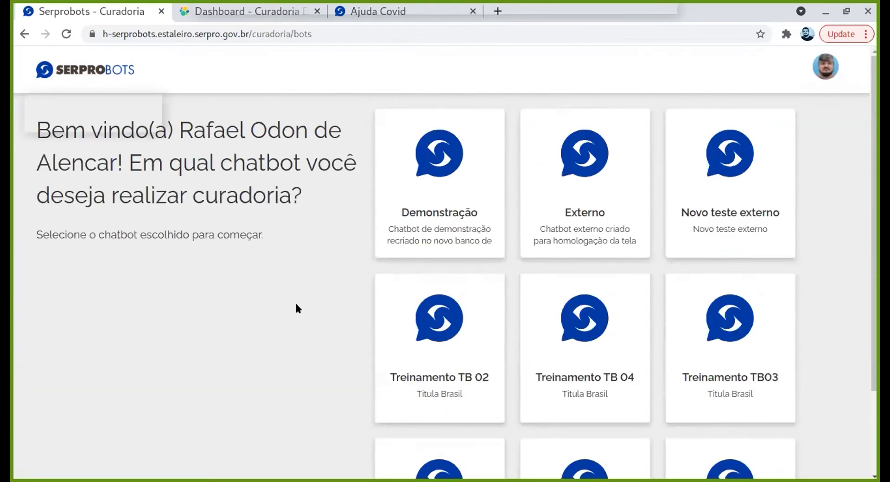
pyautogui.scroll(-2, 312, 346)
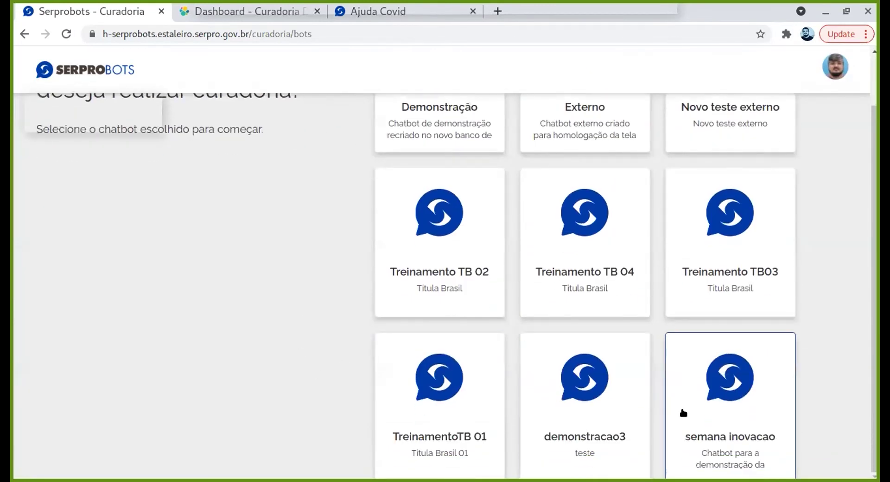
pyautogui.click(710, 414)
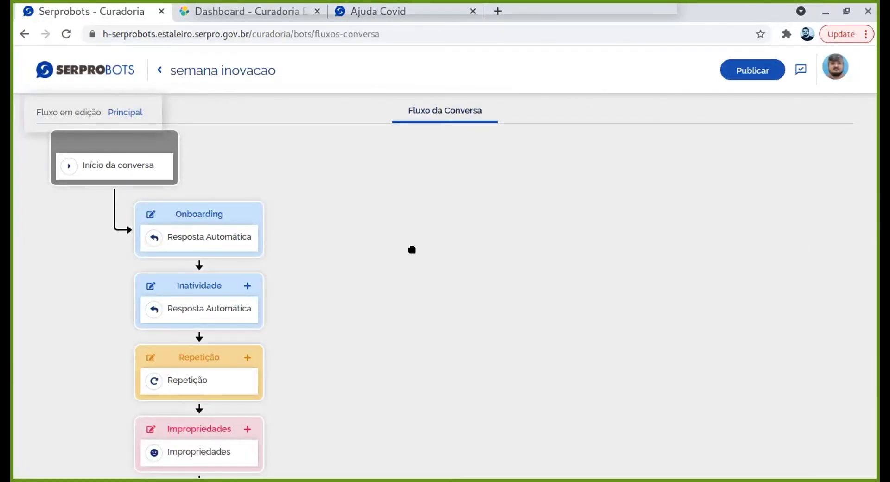
# Change the Onboarding automatic message to 'Bem vindo! Sei falar sobre Covid, alguma pergunta?' and save it
pyautogui.scroll(-2, 411, 251)
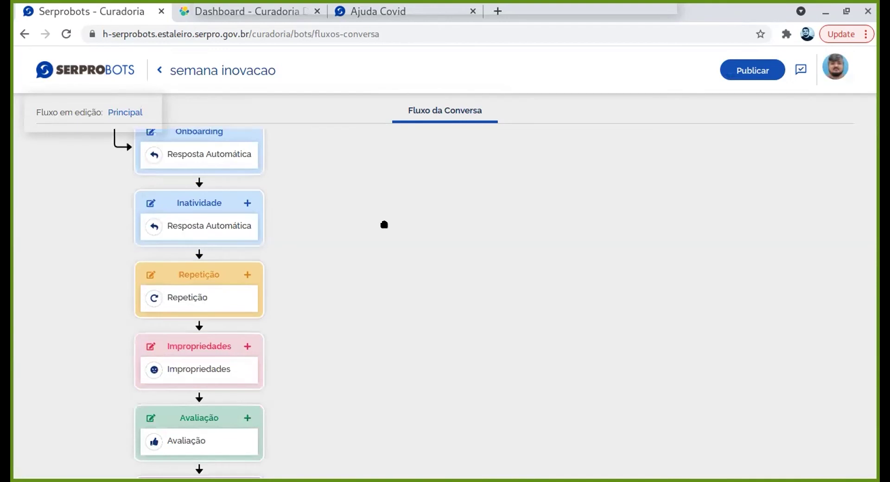
pyautogui.scroll(2, 383, 225)
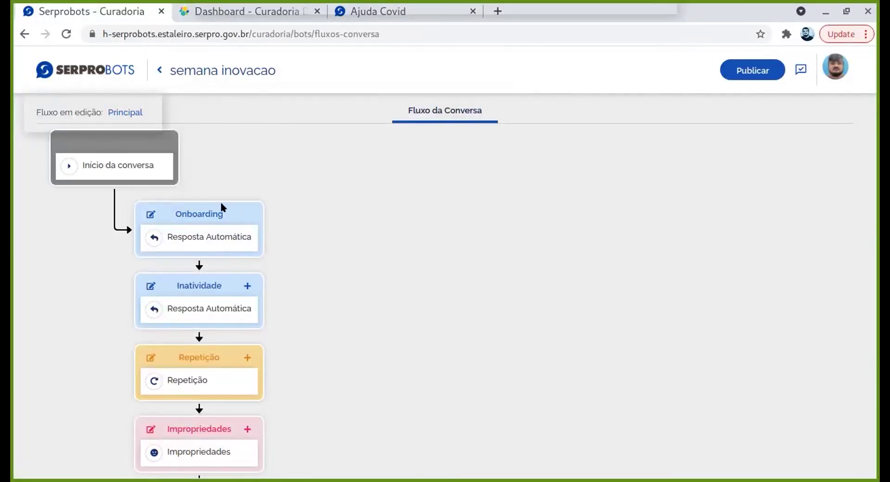
pyautogui.scroll(-1, 288, 222)
pyautogui.click(152, 160)
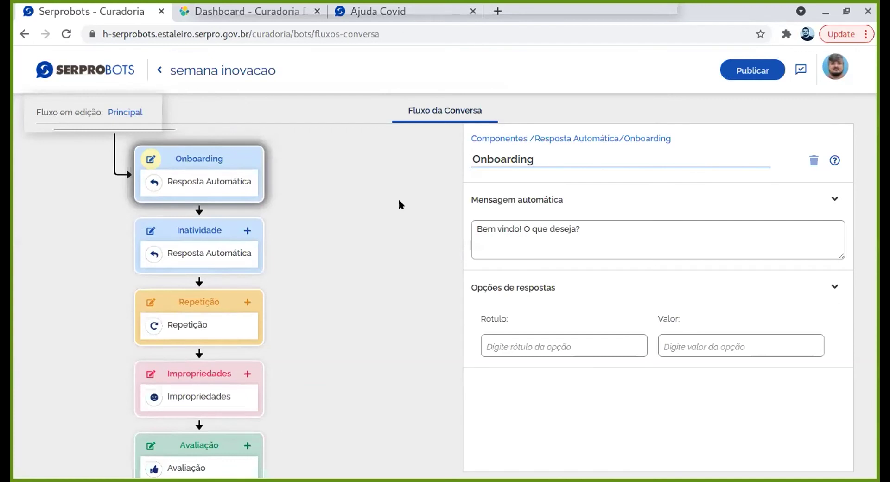
pyautogui.click(520, 230)
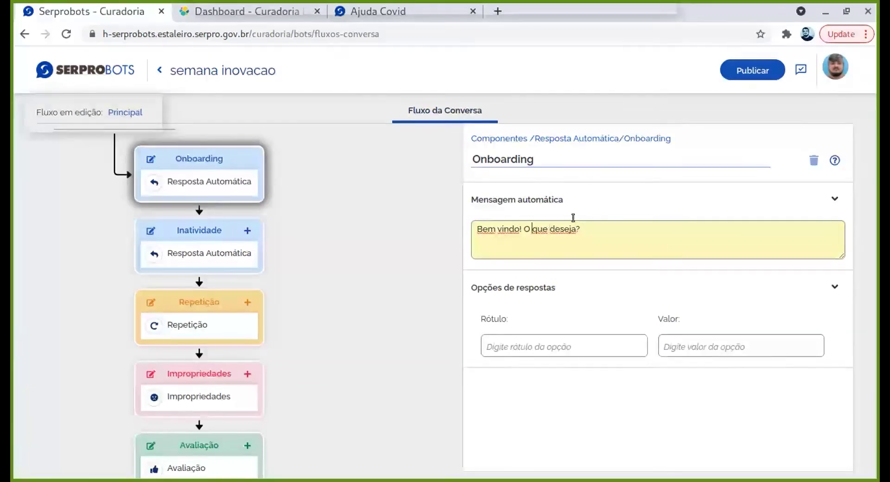
pyautogui.hotkey('shift', 'End')
pyautogui.press('BackSpace')
pyautogui.press('BackSpace')
pyautogui.press('BackSpace')
pyautogui.write('S')
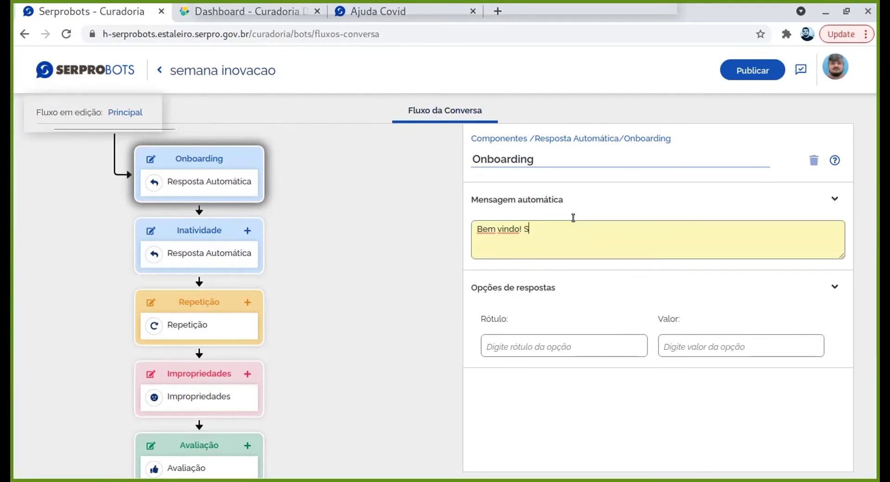
pyautogui.write(' sEJ')
pyautogui.press('BackSpace')
pyautogui.press('BackSpace')
pyautogui.press('BackSpace')
pyautogui.write('em vindo! Sei falar sobre Covid')
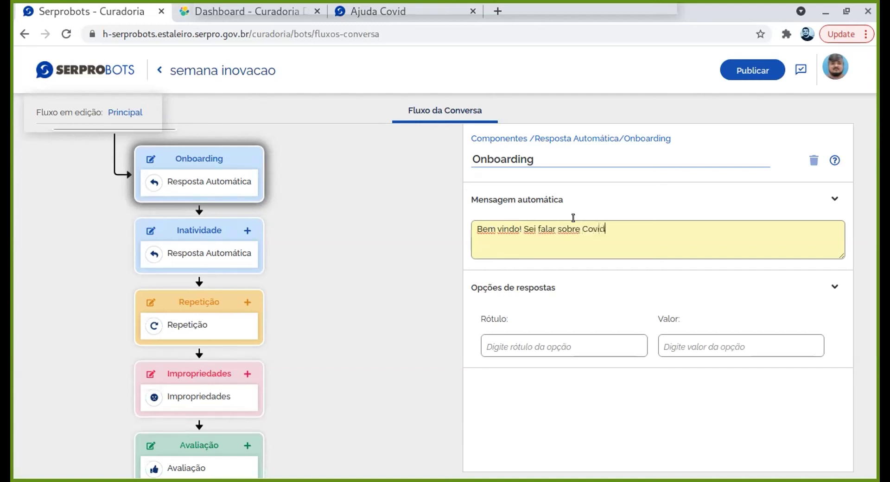
pyautogui.write('. alguma pergu')
pyautogui.write('nta/')
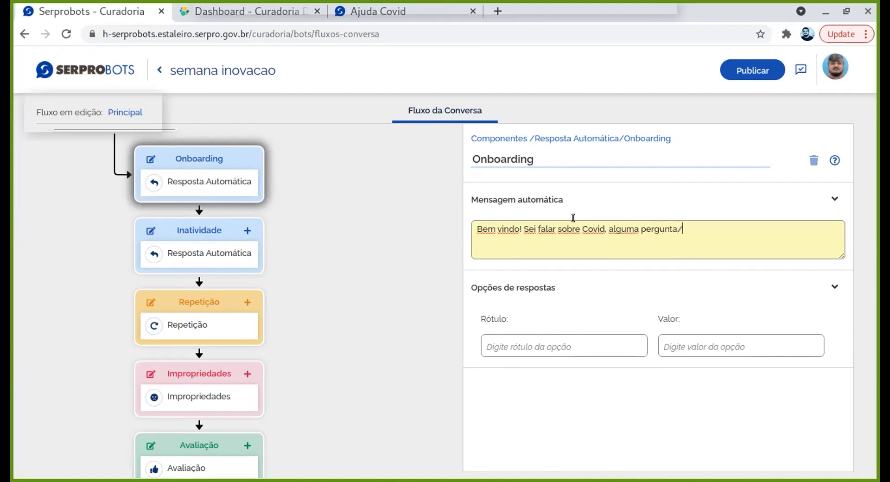
pyautogui.click(393, 224)
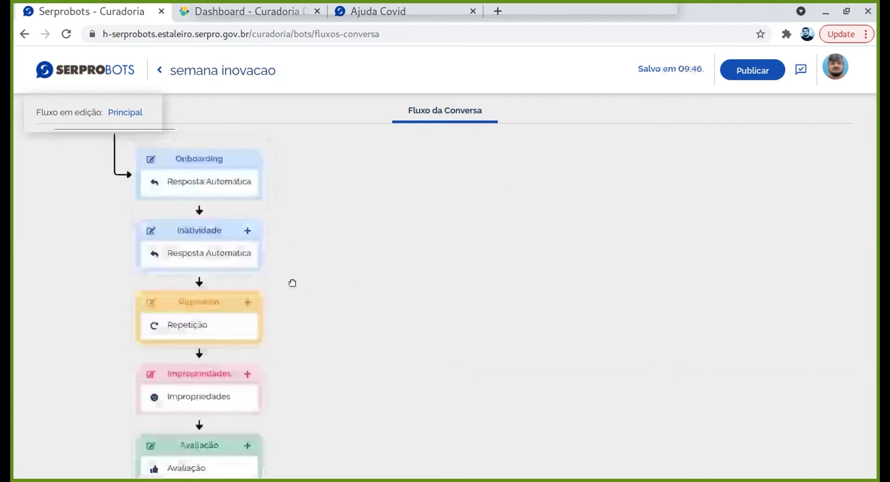
pyautogui.scroll(-1, 287, 278)
pyautogui.click(151, 202)
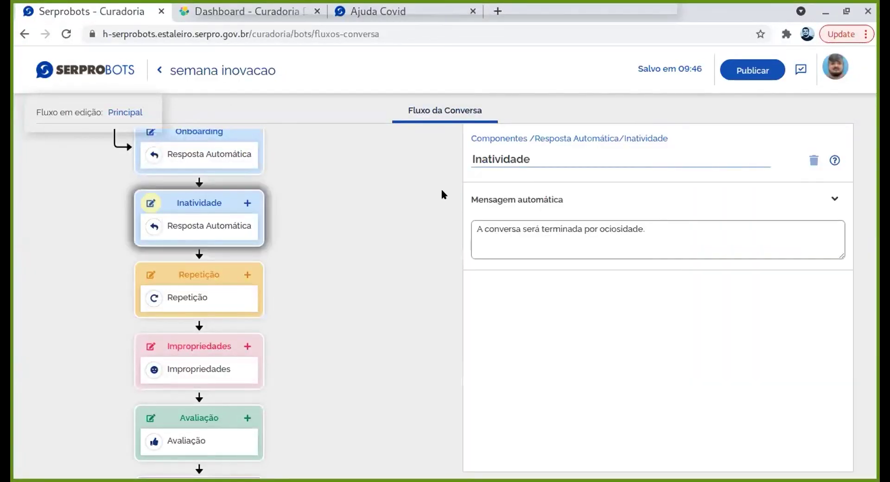
pyautogui.click(151, 275)
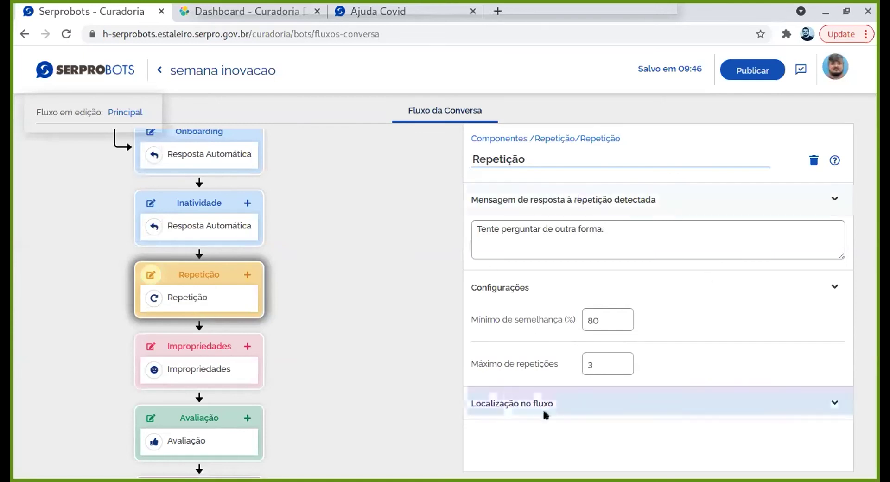
pyautogui.click(152, 342)
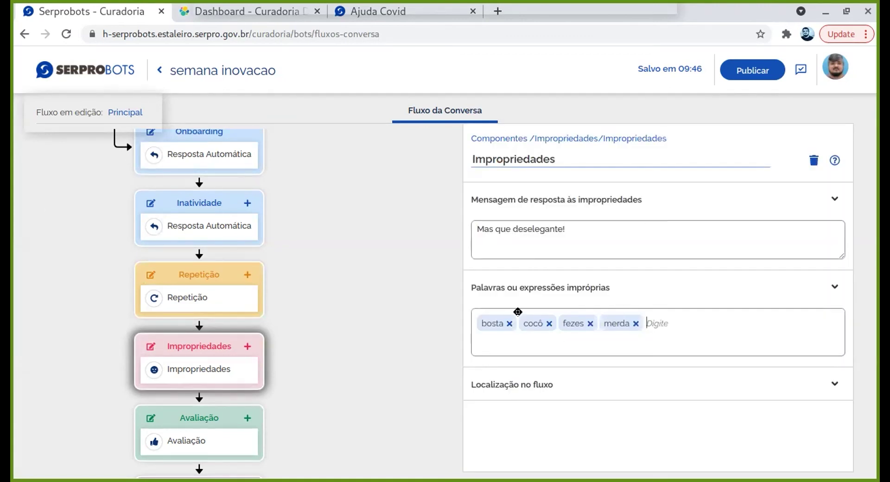
pyautogui.click(150, 417)
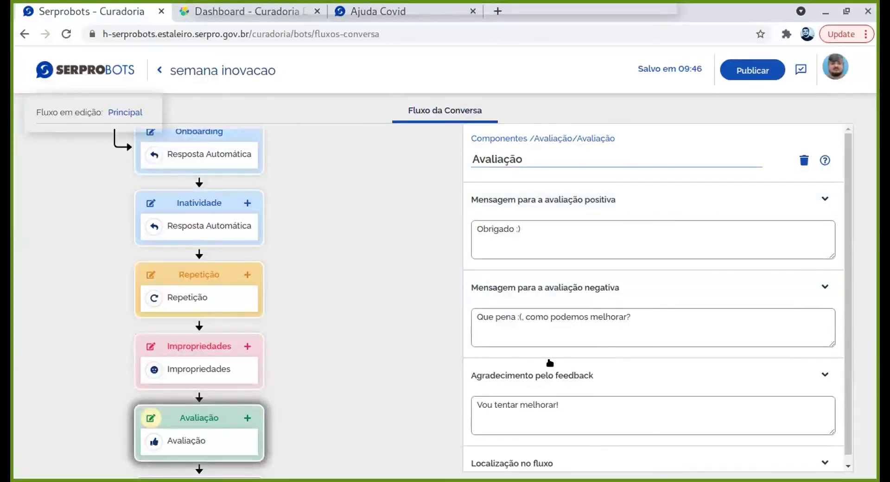
pyautogui.click(372, 299)
pyautogui.scroll(-5, 372, 298)
pyautogui.scroll(2, 374, 304)
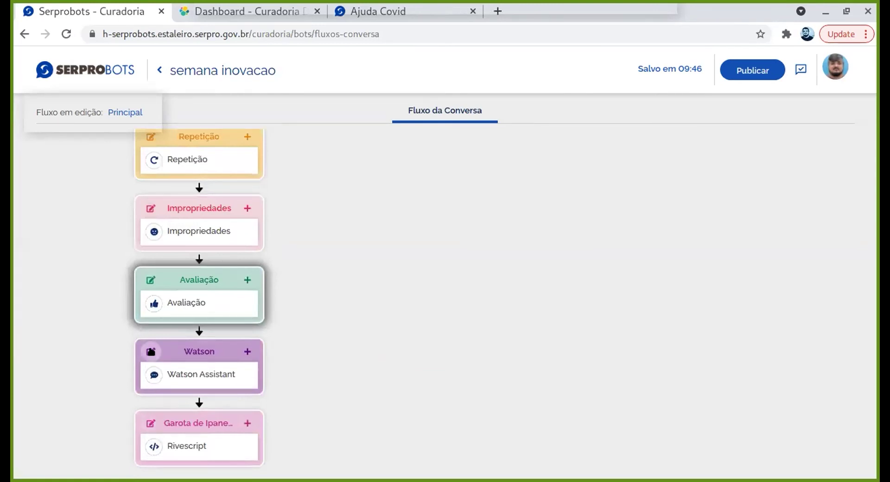
# Open the Watson sub-flow and inspect the covid19 entity's details
pyautogui.click(150, 352)
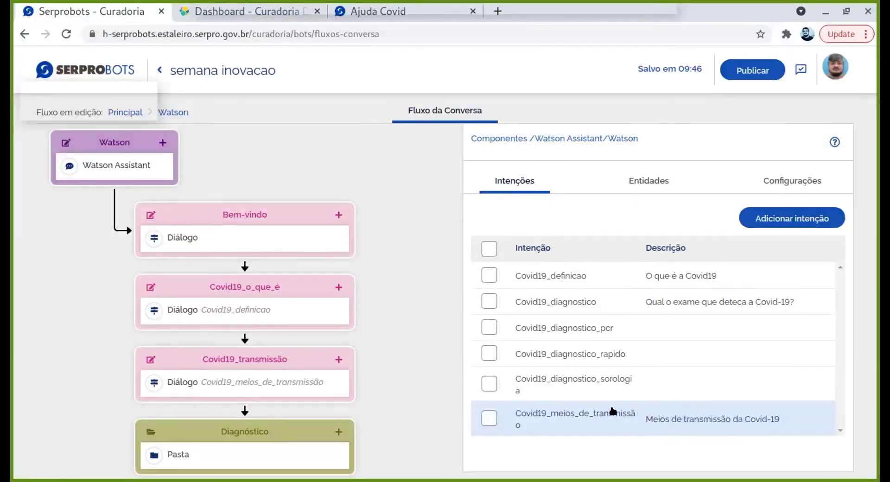
pyautogui.click(644, 178)
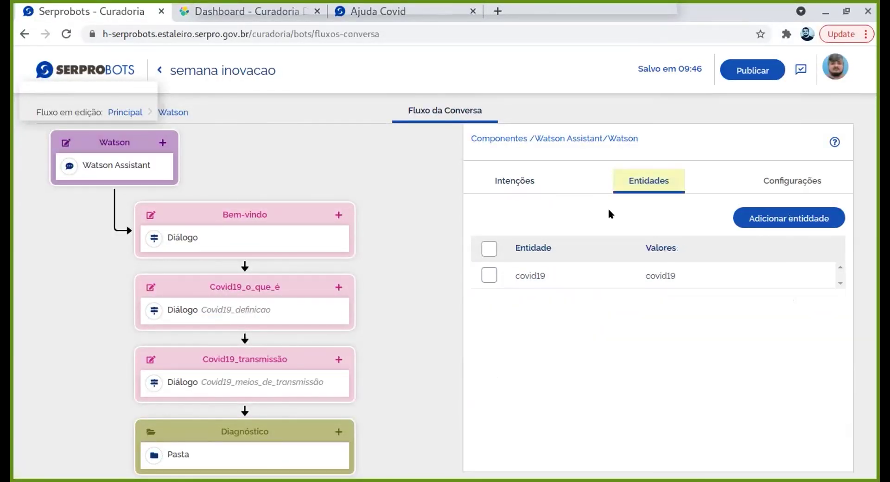
pyautogui.click(652, 275)
pyautogui.scroll(-2, 649, 391)
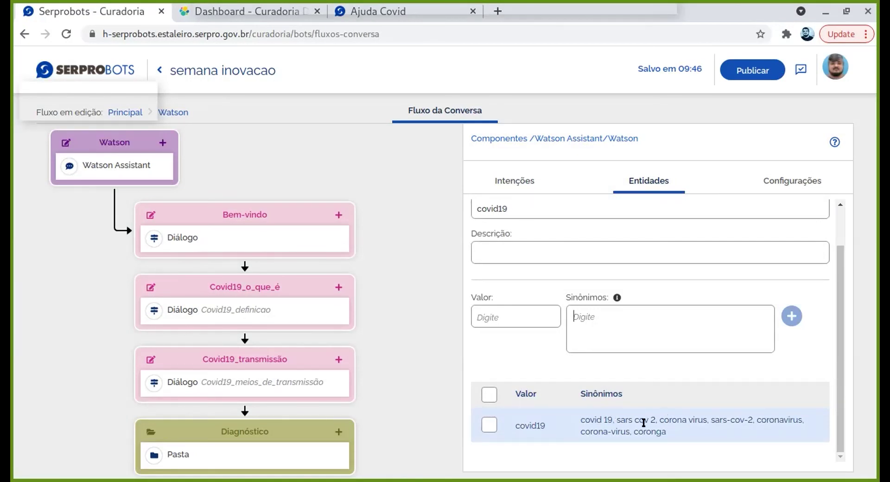
pyautogui.scroll(2, 649, 422)
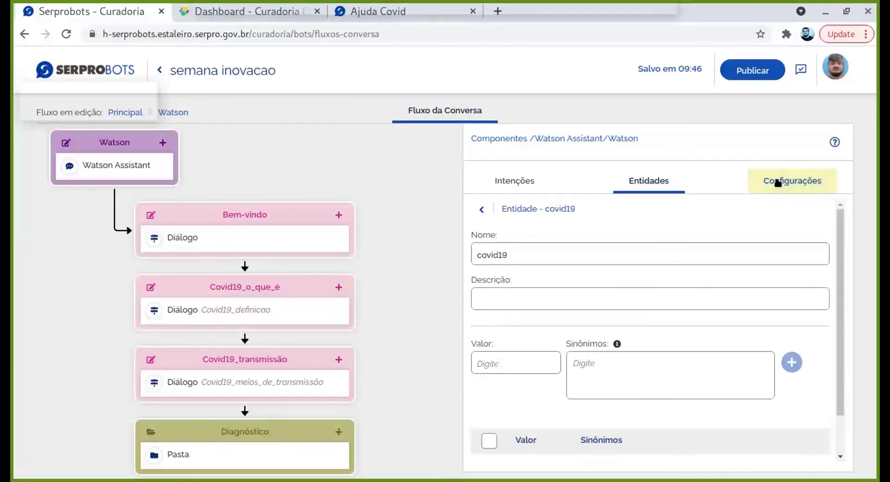
# Review the Watson configuration, then open the Covid19_o_que_é dialog node's editor from Intenções
pyautogui.click(752, 180)
pyautogui.scroll(-3, 674, 355)
pyautogui.scroll(3, 673, 356)
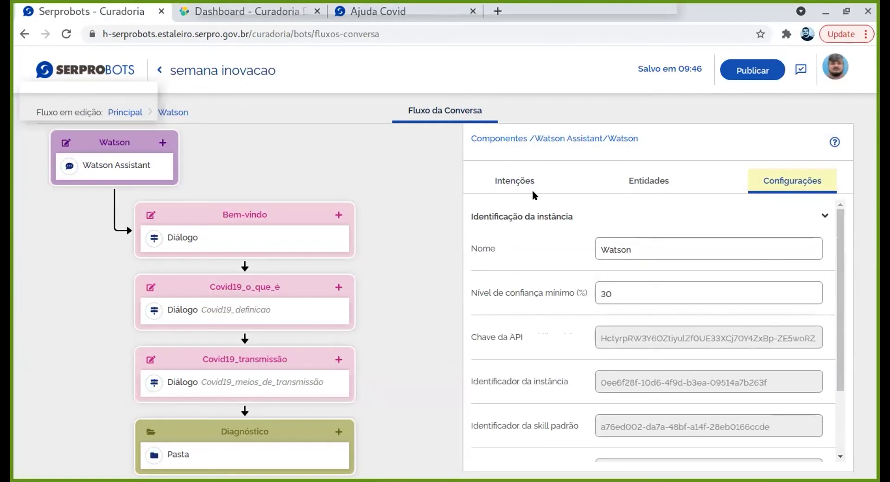
pyautogui.click(519, 176)
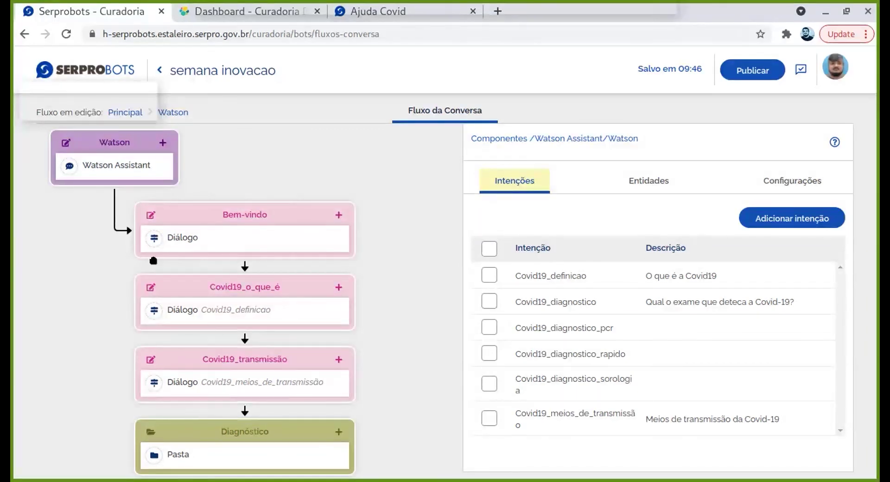
pyautogui.click(151, 288)
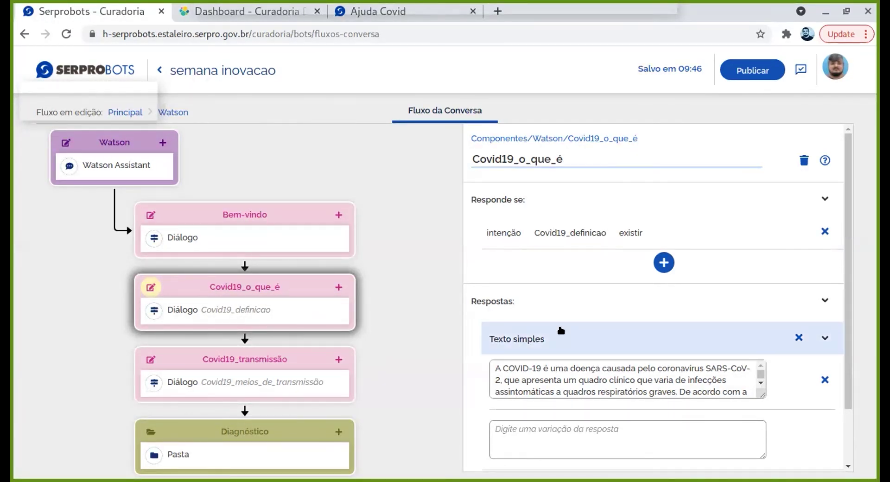
# Overwrite the answer's closing transmission-and-exams sentence with 'ALTERADO' and save the reply
pyautogui.scroll(-2, 473, 278)
pyautogui.click(600, 302)
pyautogui.scroll(-3, 600, 303)
pyautogui.scroll(5, 600, 302)
pyautogui.scroll(-2, 552, 317)
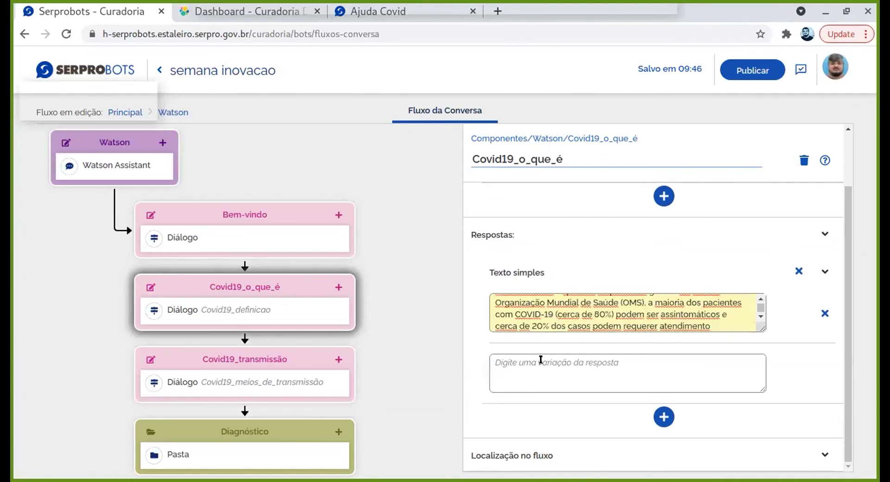
pyautogui.scroll(-2, 529, 302)
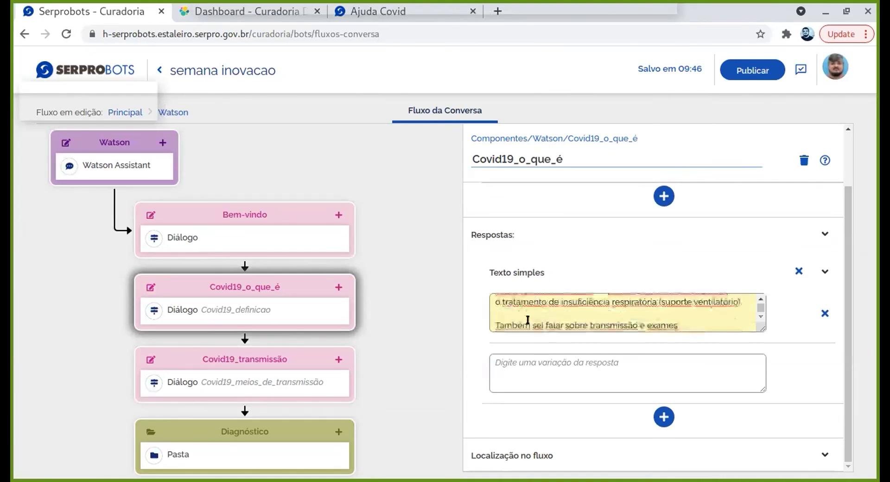
pyautogui.tripleClick(585, 328)
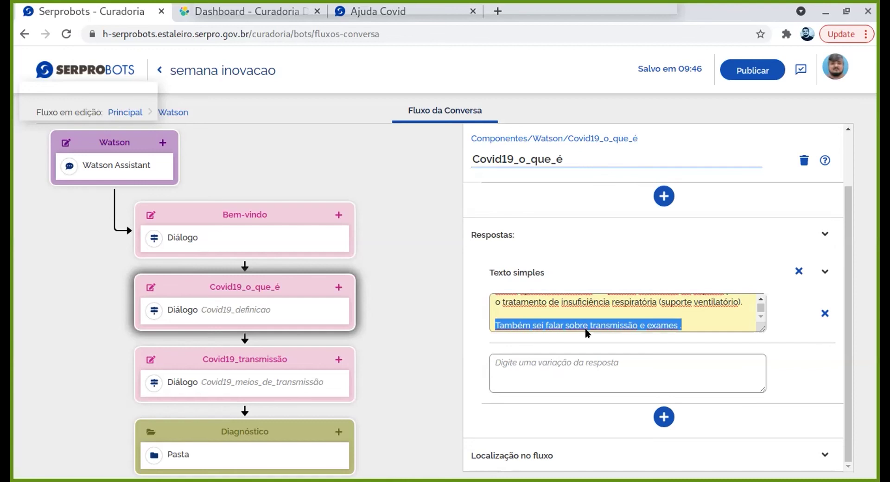
pyautogui.press('BackSpace')
pyautogui.write('ALTEA')
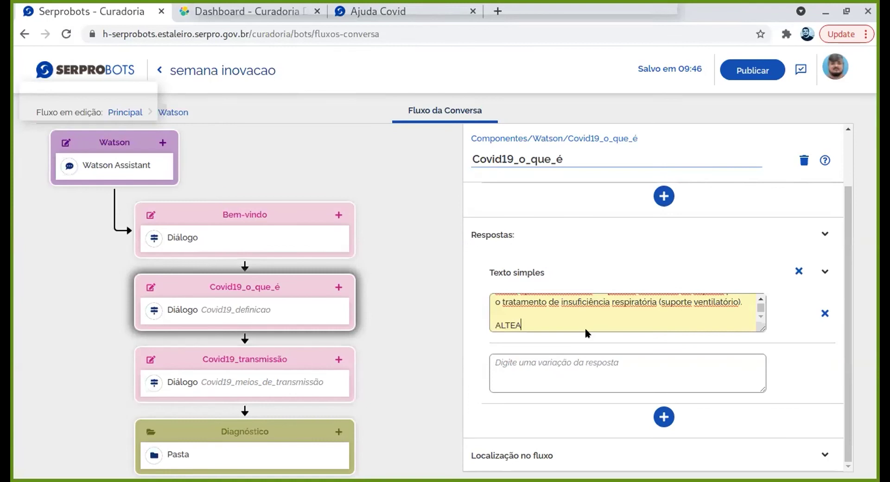
pyautogui.press('BackSpace')
pyautogui.write('RADO')
pyautogui.click(453, 196)
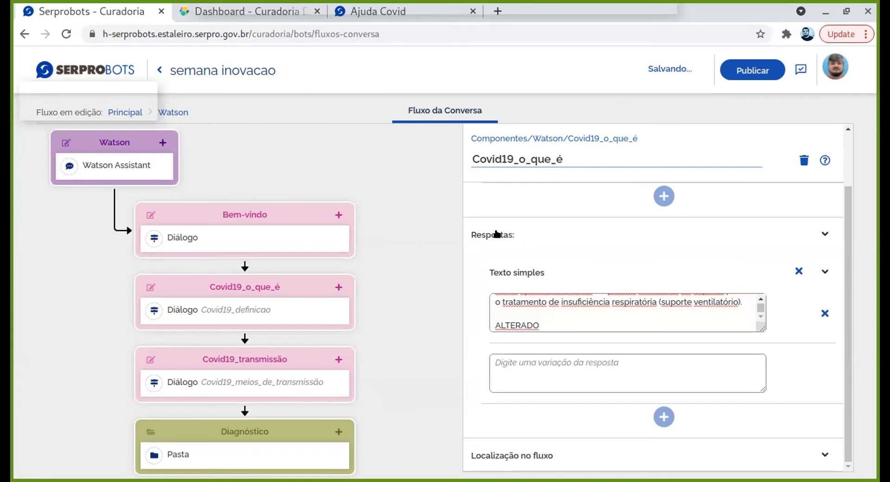
pyautogui.scroll(-4, 407, 299)
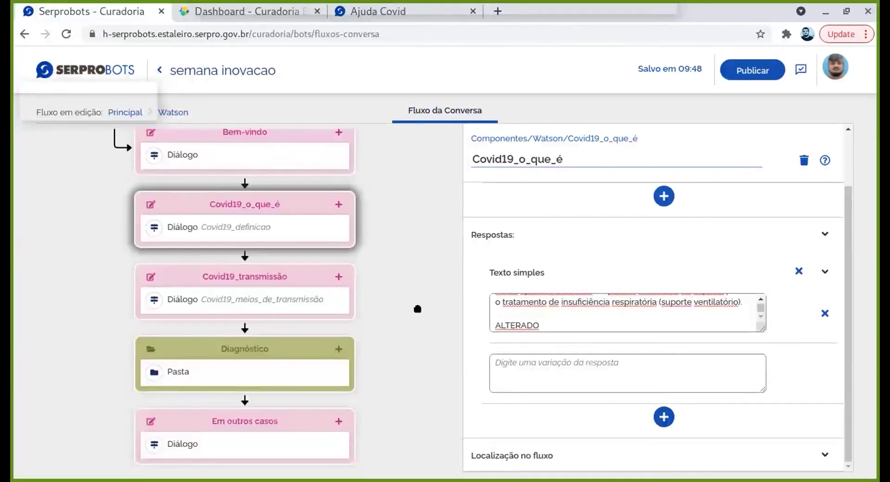
# Expand the Diagnóstico folder, scroll through its Covid19_diagnostico nodes, and collapse it again
pyautogui.click(150, 266)
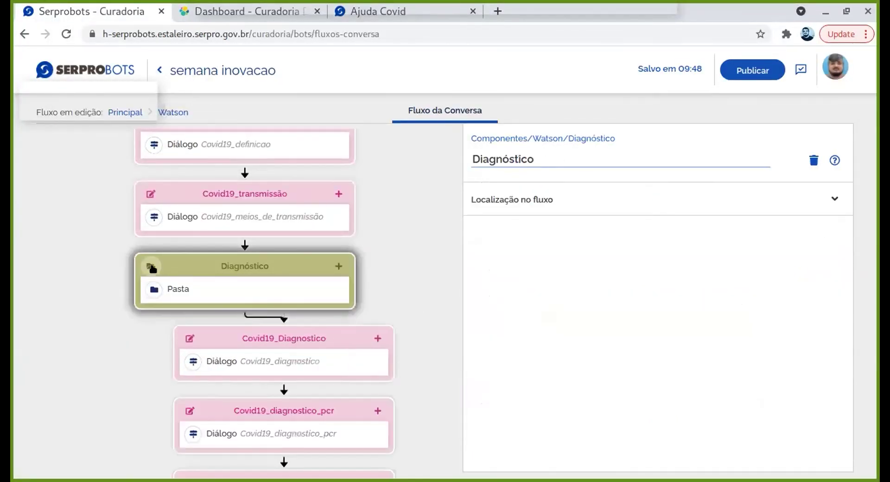
pyautogui.scroll(-5, 256, 356)
pyautogui.scroll(-2, 221, 363)
pyautogui.scroll(6, 222, 366)
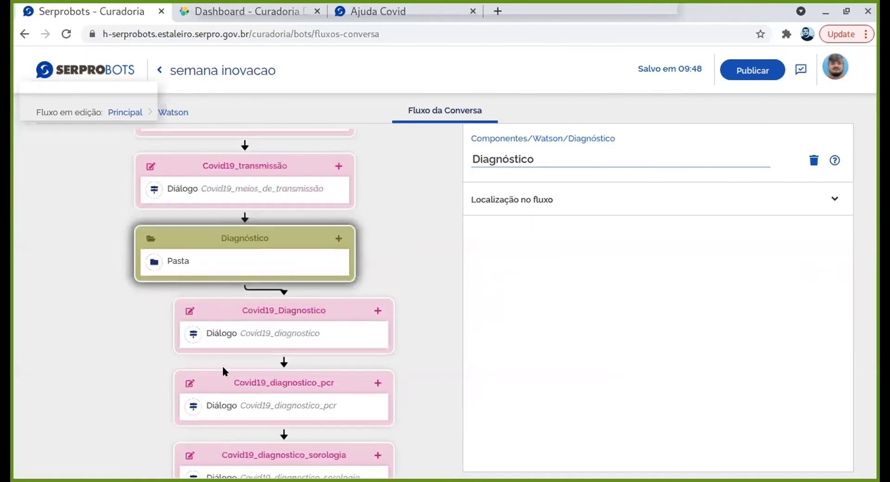
pyautogui.scroll(-3, 169, 353)
pyautogui.scroll(-3, 173, 372)
pyautogui.scroll(5, 172, 372)
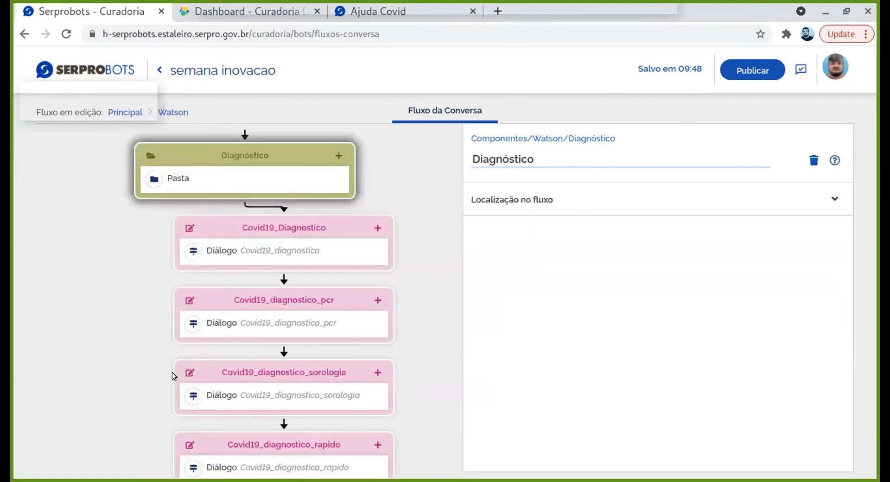
pyautogui.click(151, 213)
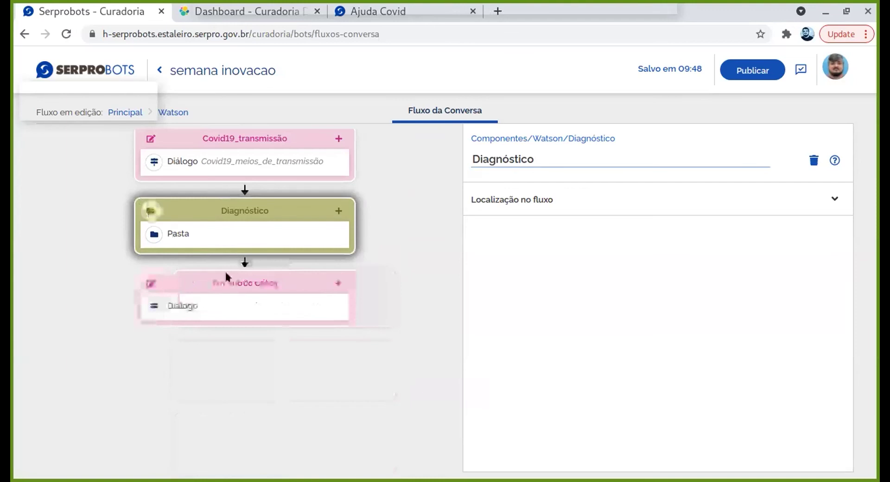
pyautogui.scroll(5, 185, 232)
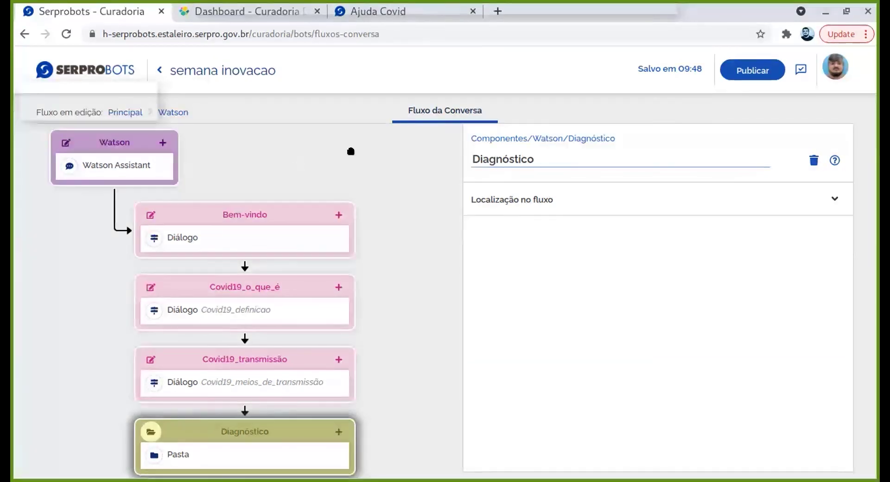
# Publish the semana inovacao flow to the development environment
pyautogui.click(747, 70)
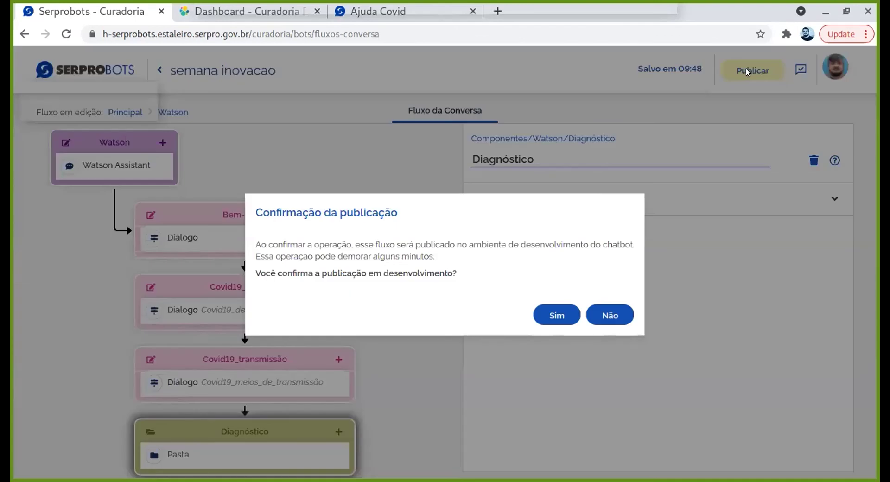
pyautogui.click(557, 316)
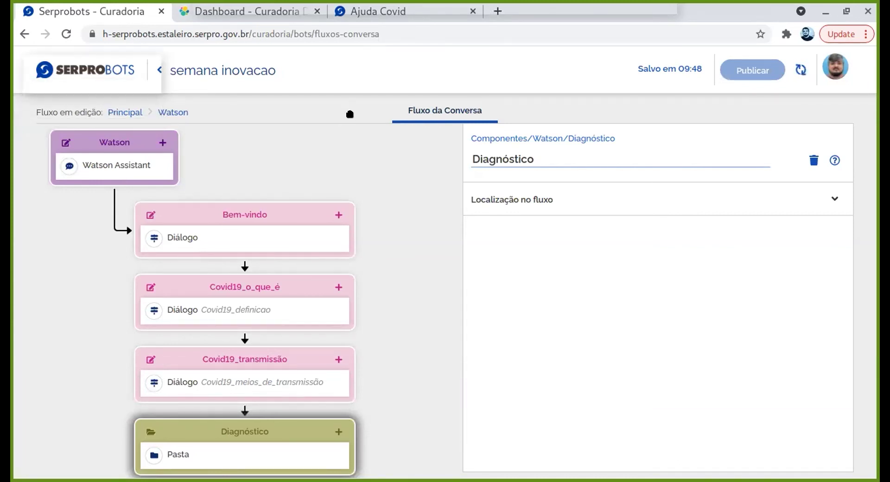
# Rename the main flow's Garota de Ipanema block to 'Transbordo' and save
pyautogui.click(124, 112)
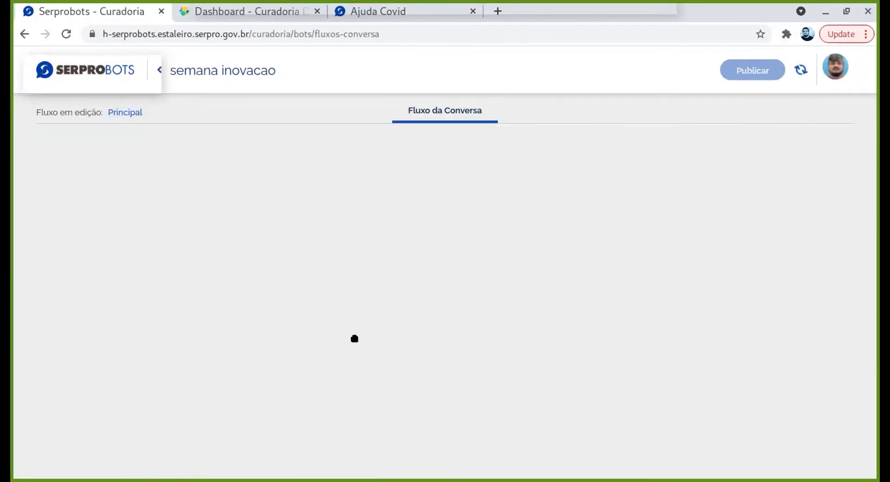
pyautogui.scroll(-7, 227, 363)
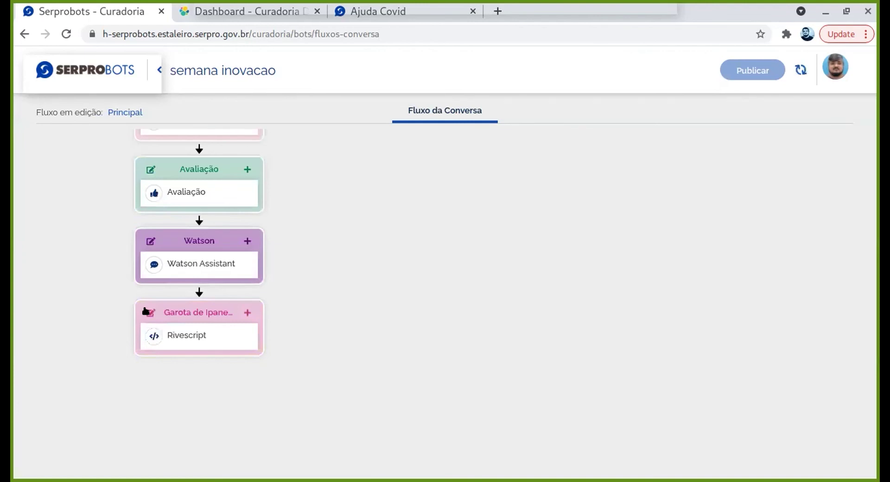
pyautogui.click(149, 311)
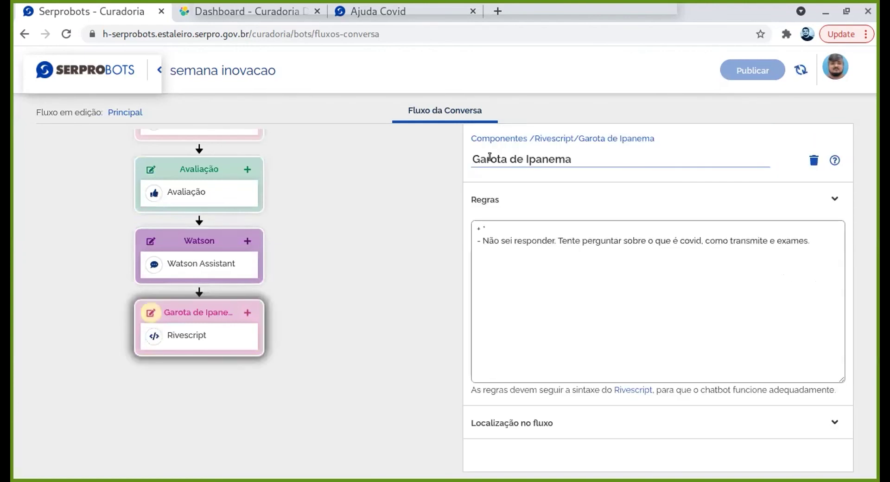
pyautogui.tripleClick(490, 156)
pyautogui.write('Transbordo')
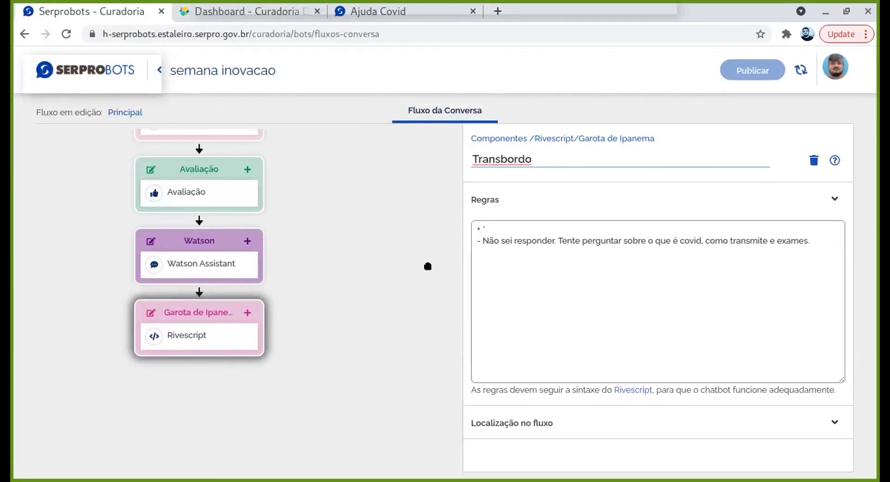
pyautogui.click(427, 266)
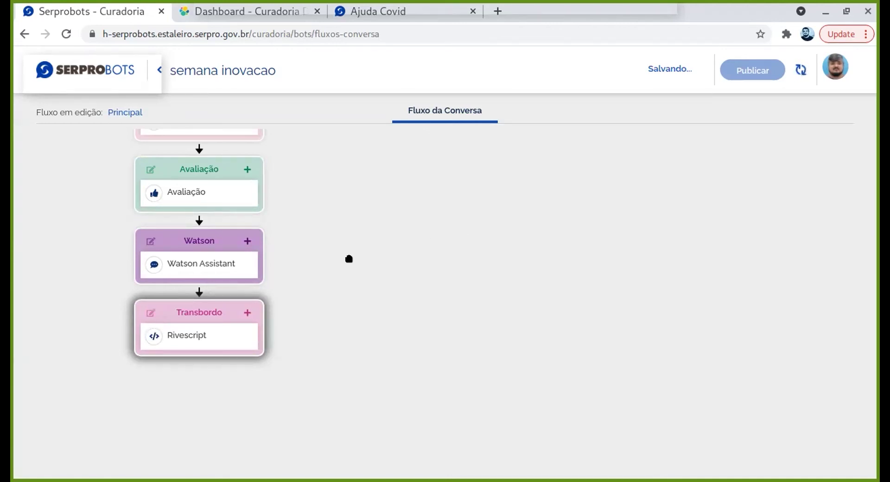
pyautogui.scroll(2, 349, 259)
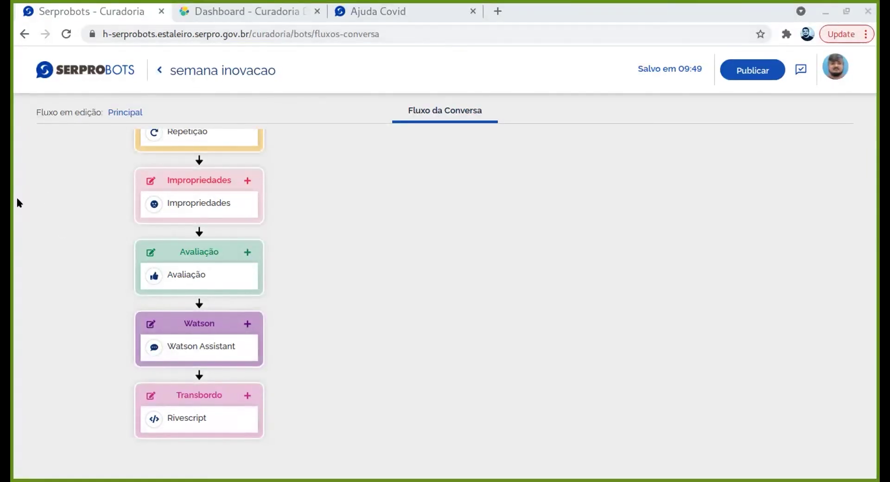
# Reload the Ajuda Covid chat page to pick up the published changes
pyautogui.click(835, 66)
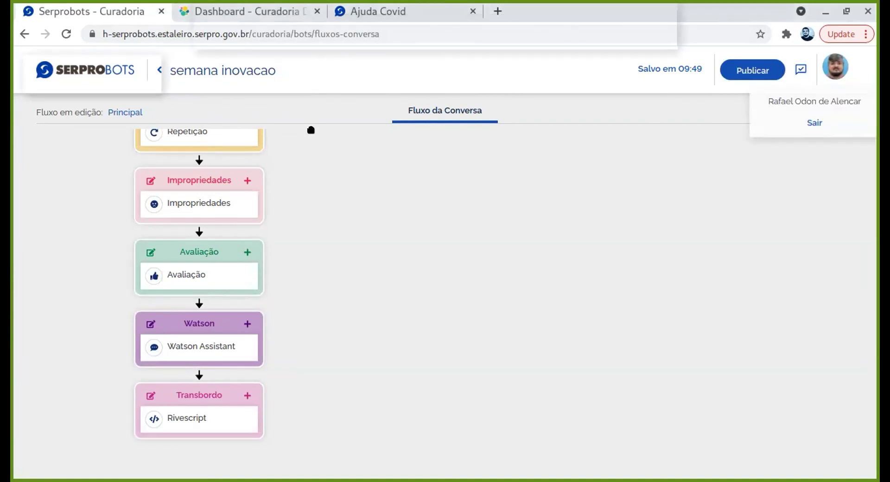
pyautogui.hotkey('ctrl', '3')
pyautogui.press('F5')
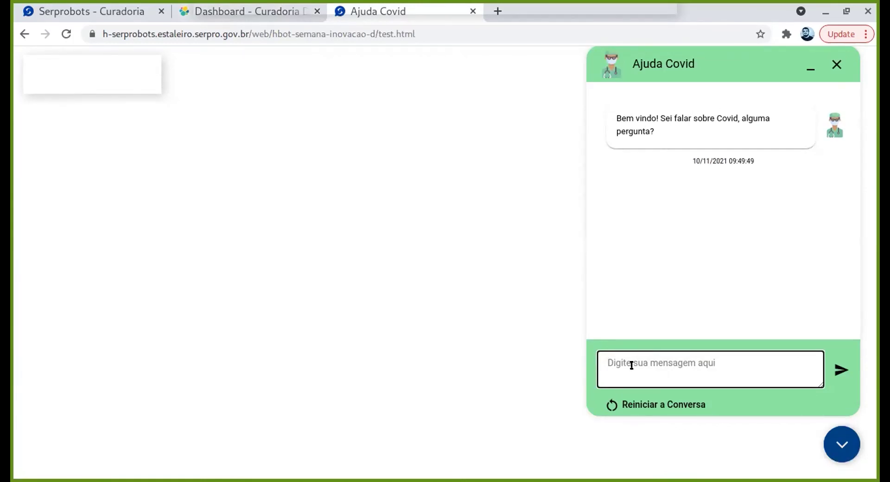
# Ask the Ajuda Covid bot about 'exames' and then 'covid'
pyautogui.write('exames')
pyautogui.press('Return')
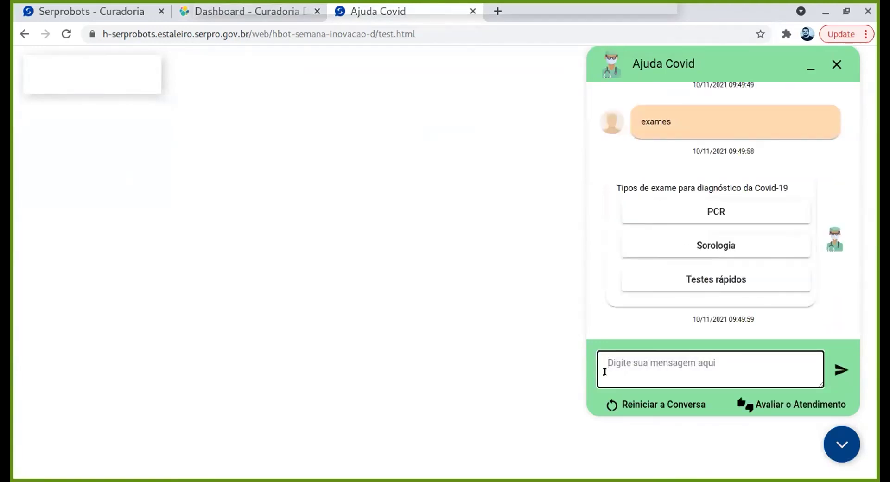
pyautogui.write('covid')
pyautogui.press('Return')
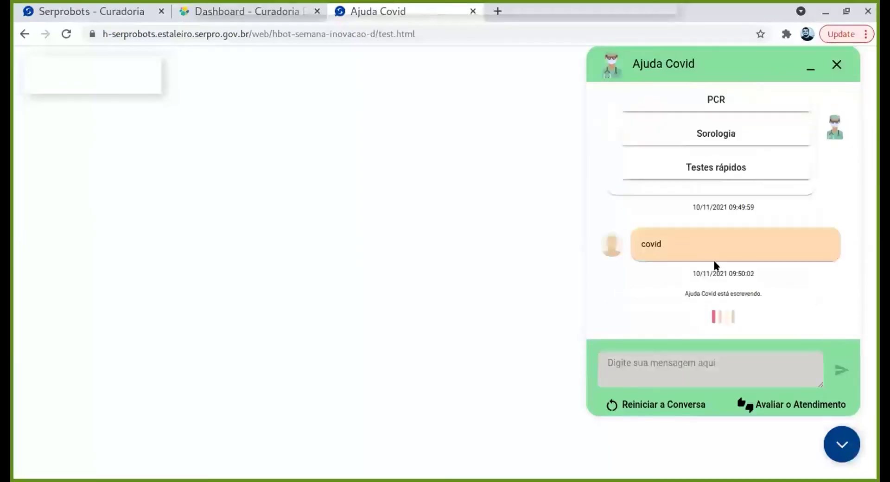
# Highlight the covid answer's ALTERADO ending and bring up the service rating prompt
pyautogui.moveTo(617, 116); pyautogui.dragTo(807, 262)
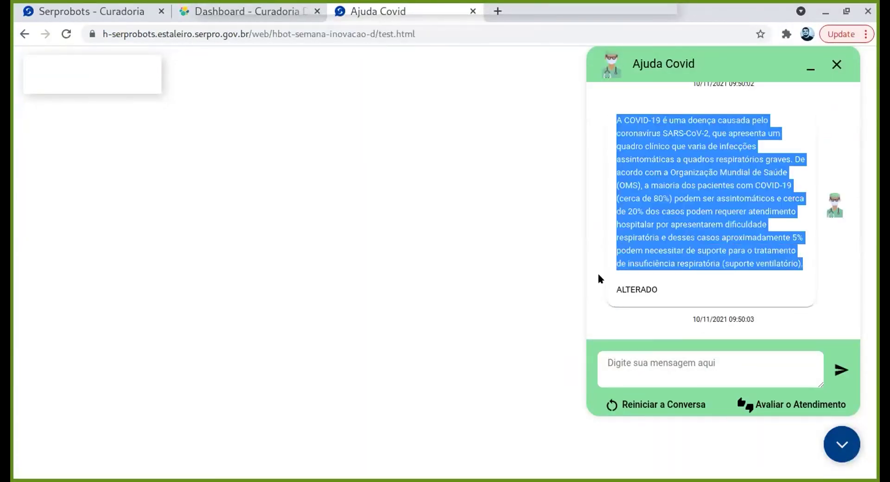
pyautogui.doubleClick(641, 287)
pyautogui.scroll(3, 655, 268)
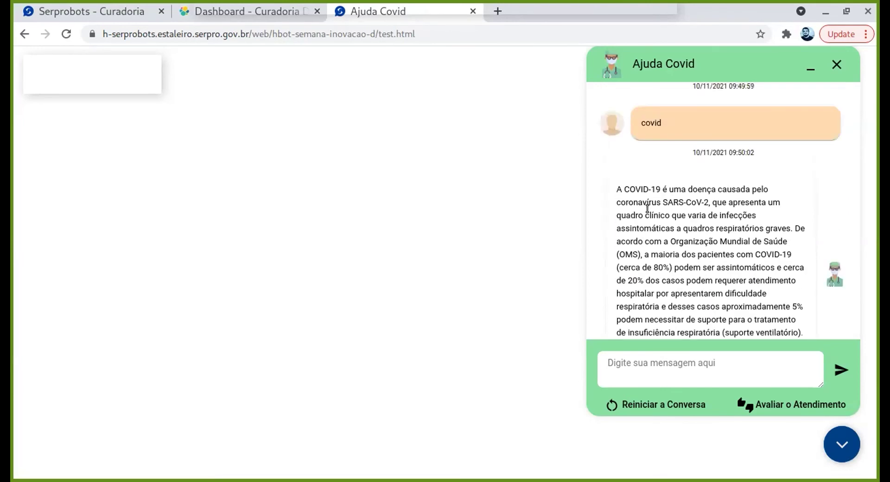
pyautogui.scroll(-3, 667, 227)
pyautogui.click(779, 405)
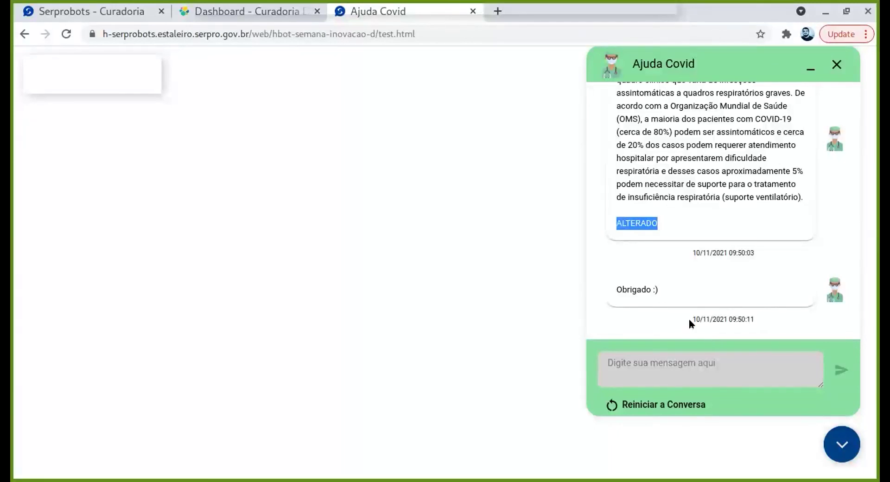
# Refresh Curadoria D to 34 messages and review the word cloud, Log table and Avaliação panels
pyautogui.click(185, 9)
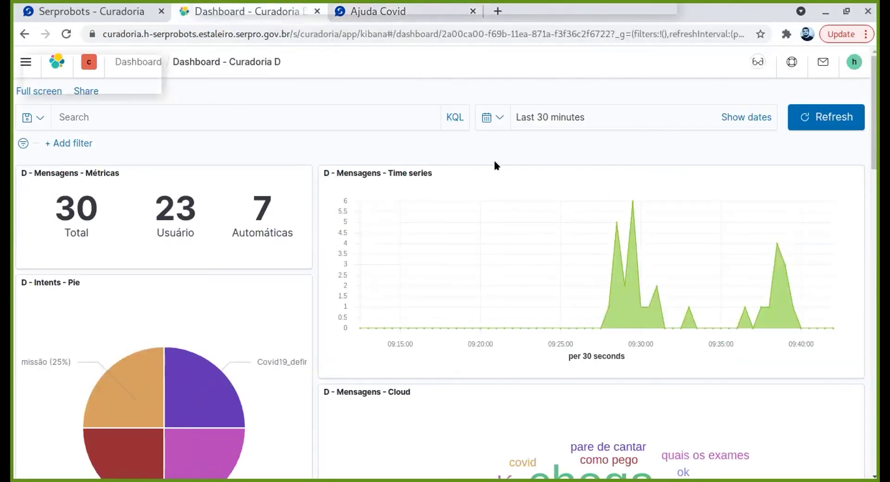
pyautogui.click(831, 112)
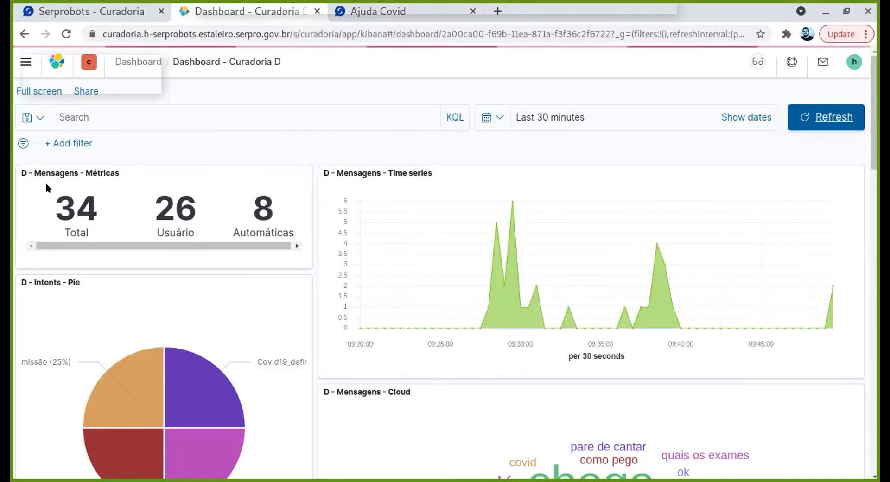
pyautogui.scroll(-4, 809, 302)
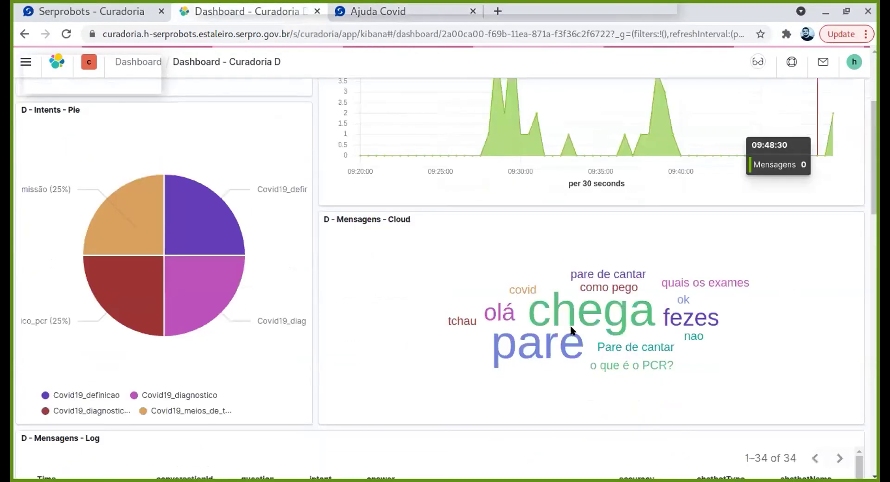
pyautogui.scroll(-5, 502, 288)
pyautogui.scroll(-3, 502, 288)
pyautogui.scroll(4, 477, 294)
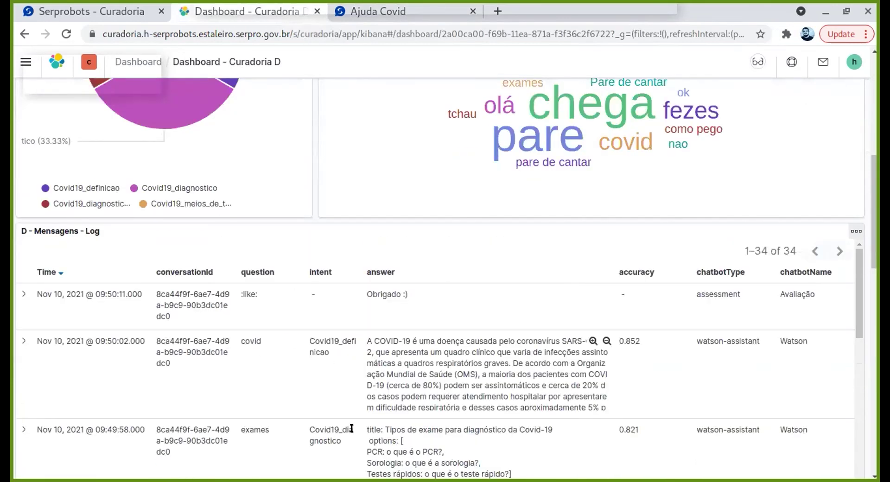
pyautogui.scroll(-6, 469, 334)
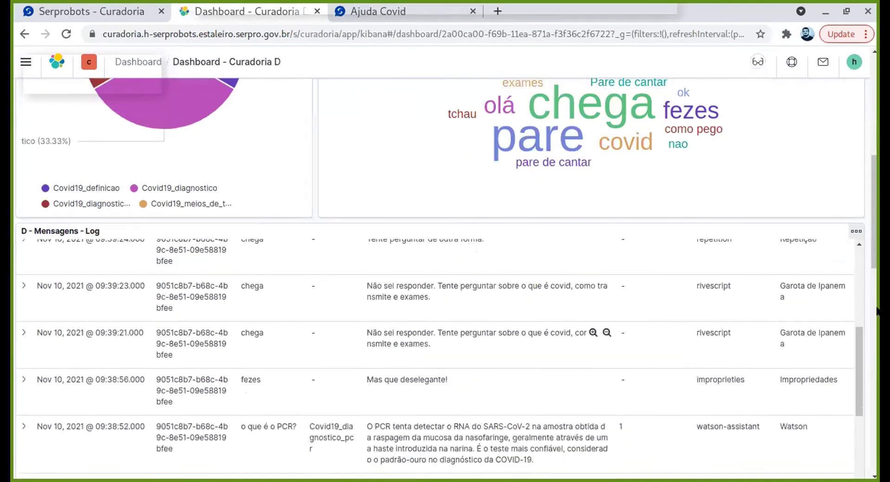
pyautogui.scroll(-3, 869, 323)
pyautogui.scroll(-8, 869, 323)
pyautogui.moveTo(70, 288)
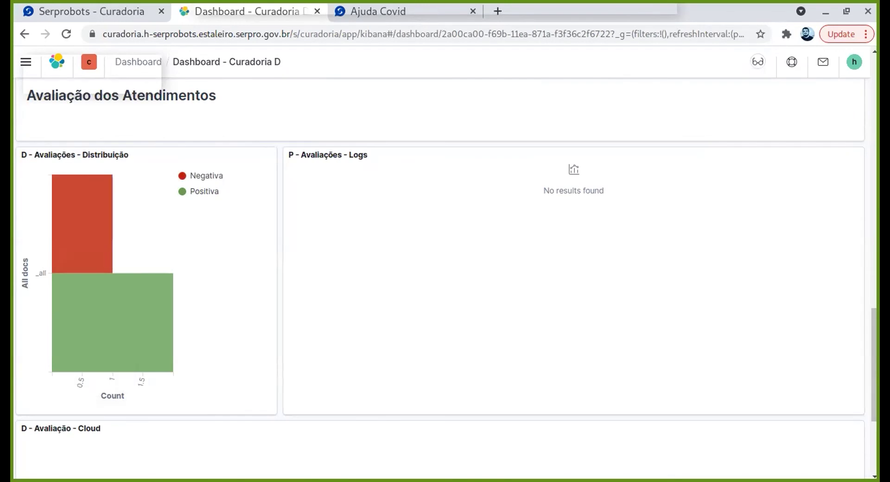
# Switch to the Serprobots - Curadoria tab and scroll the semana inovacao flow up to Início da conversa
pyautogui.click(88, 11)
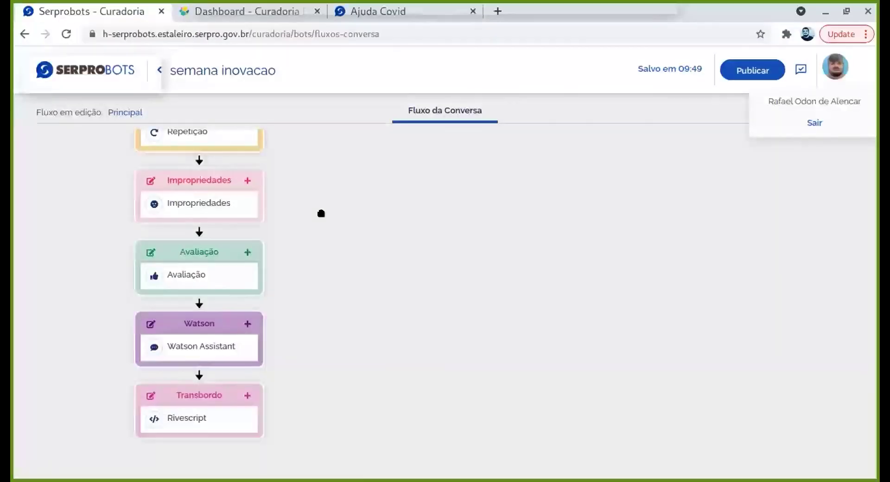
pyautogui.scroll(3, 312, 247)
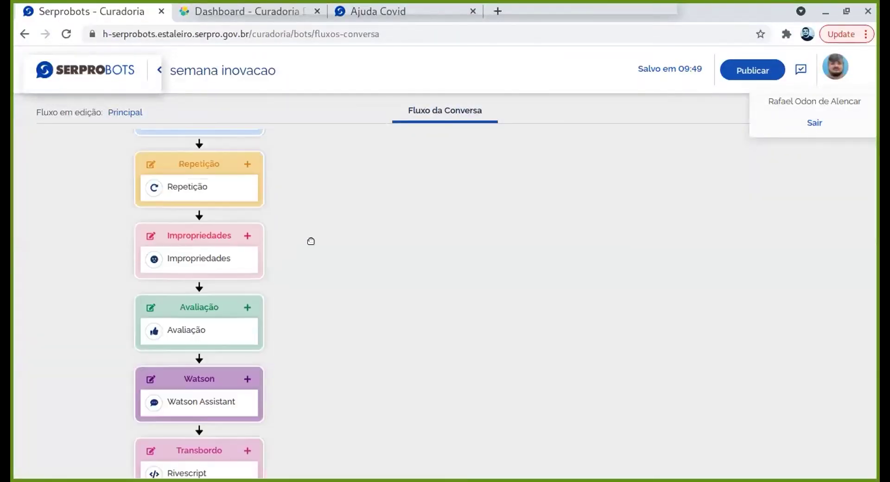
pyautogui.scroll(3, 311, 231)
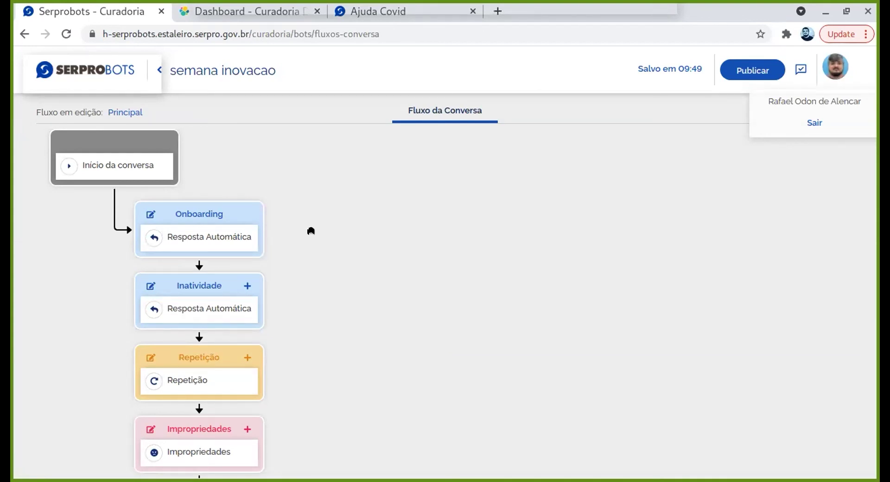
pyautogui.click(183, 13)
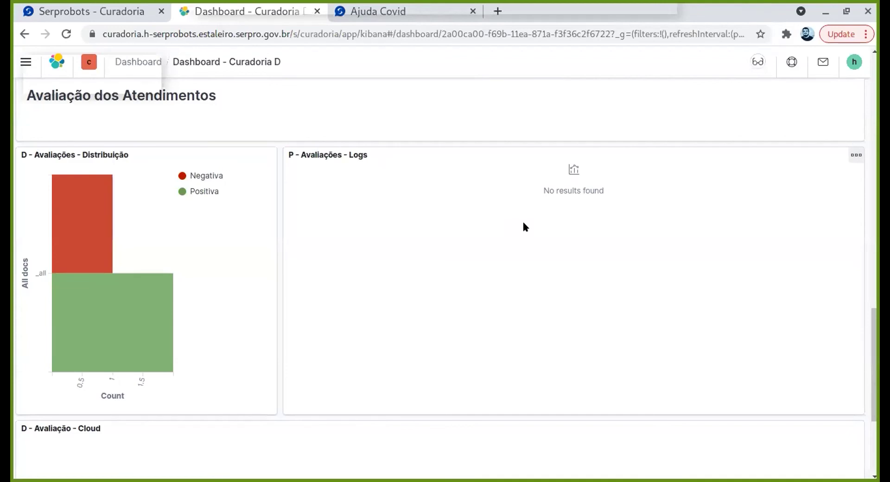
pyautogui.scroll(20, 641, 312)
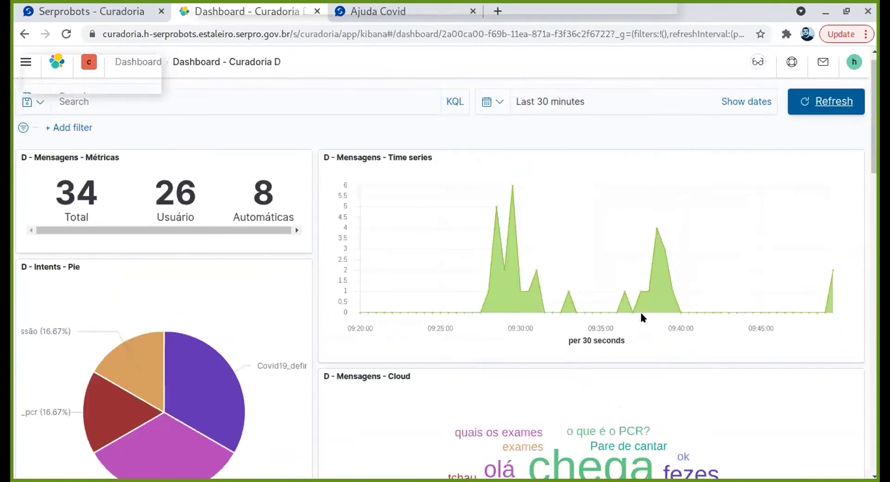
pyautogui.scroll(-1, 641, 314)
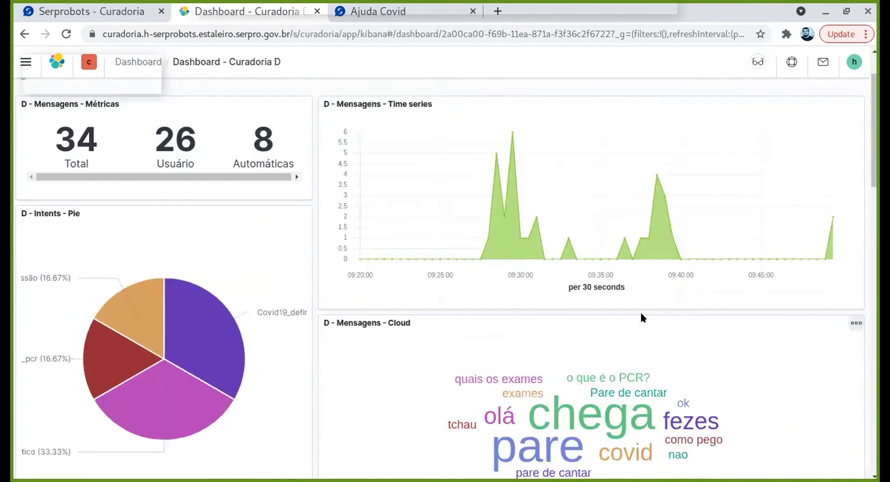
pyautogui.scroll(-1, 640, 319)
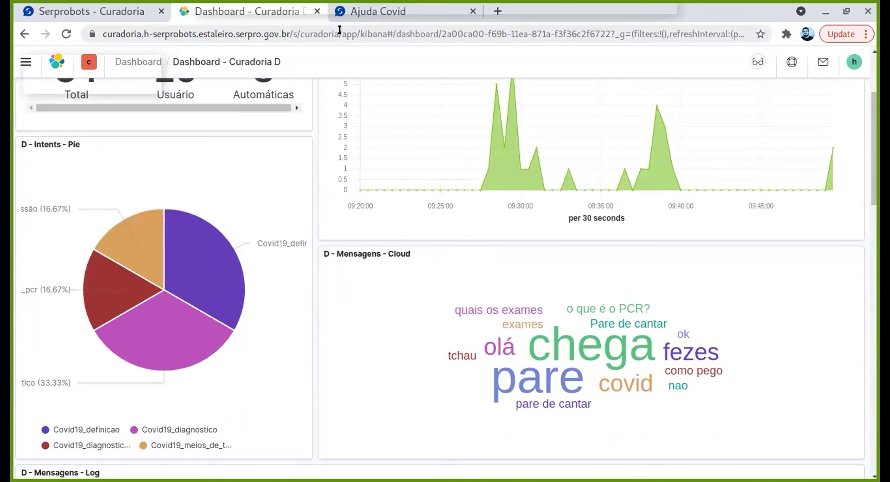
pyautogui.hotkey('ctrl', '1')
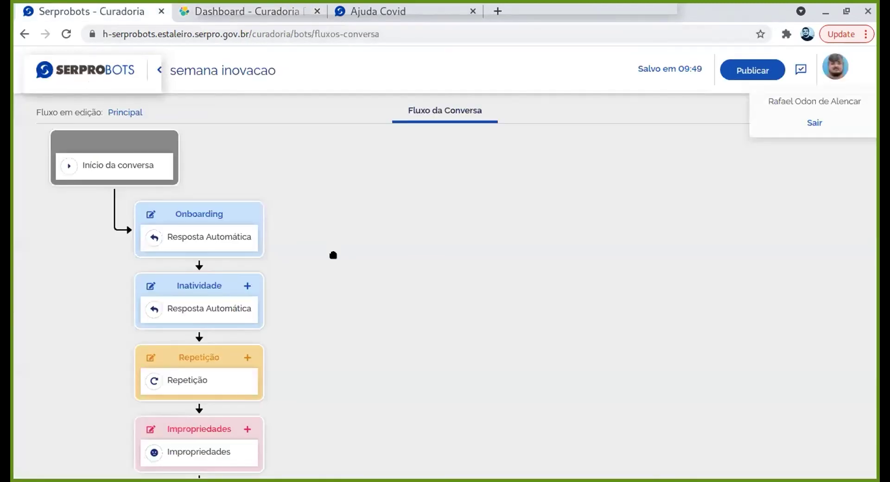
pyautogui.scroll(-2, 333, 255)
pyautogui.scroll(1, 332, 255)
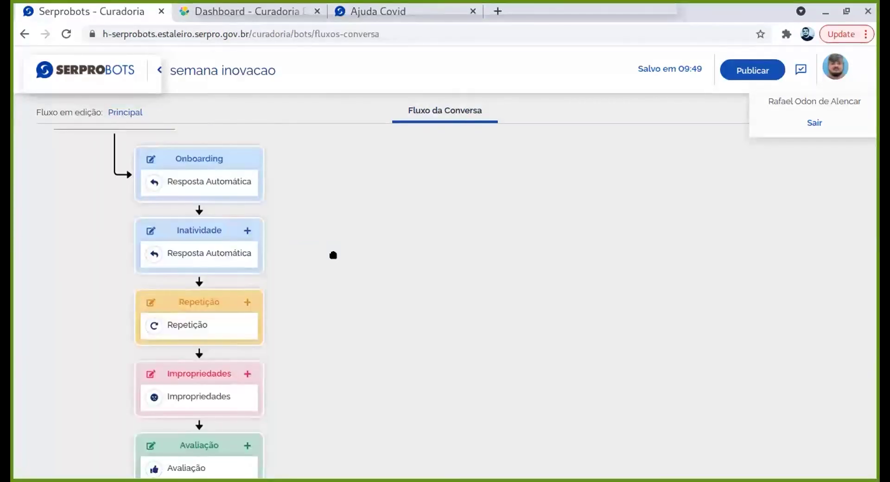
pyautogui.scroll(1, 333, 255)
pyautogui.scroll(-2, 333, 255)
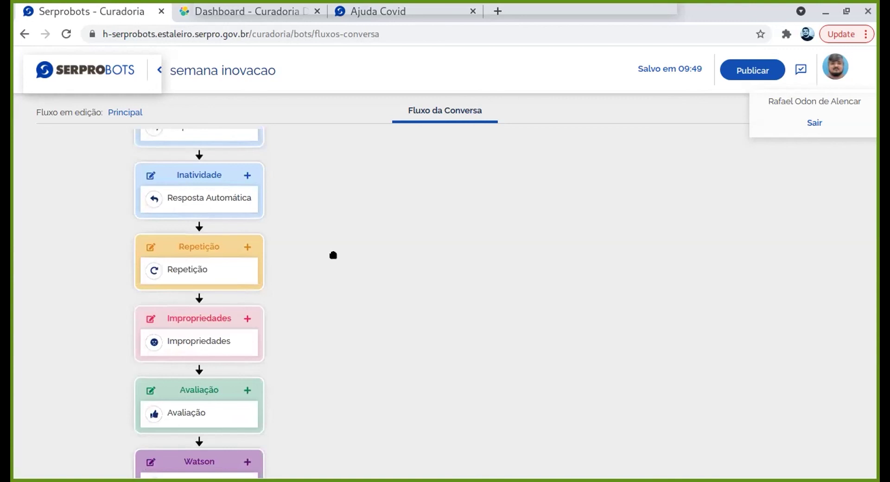
pyautogui.scroll(-1, 333, 255)
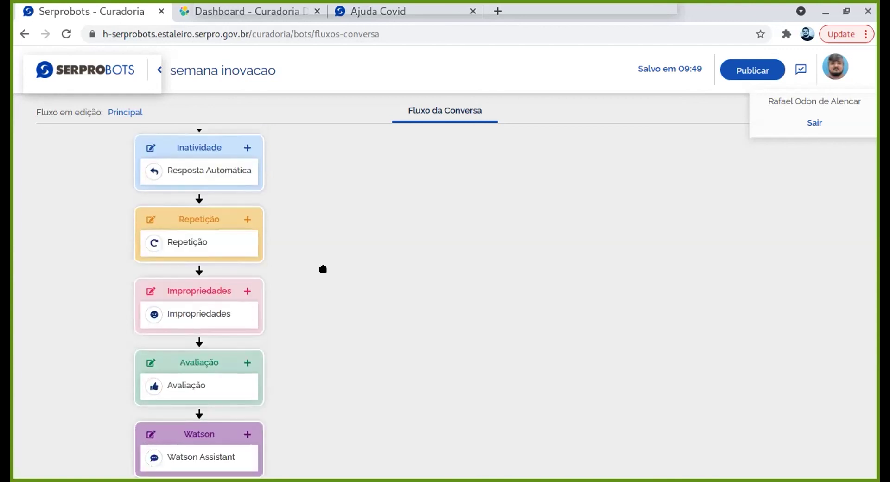